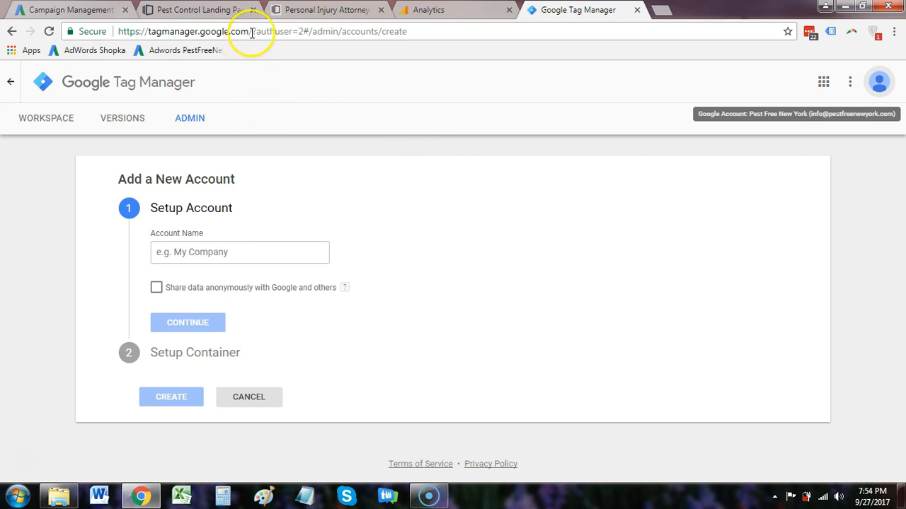
Step: Name the new account Pest Free New York and continue to the container setup
{"action": "left_click_drag", "start_coordinate": [252, 31], "coordinate": [119, 32]}
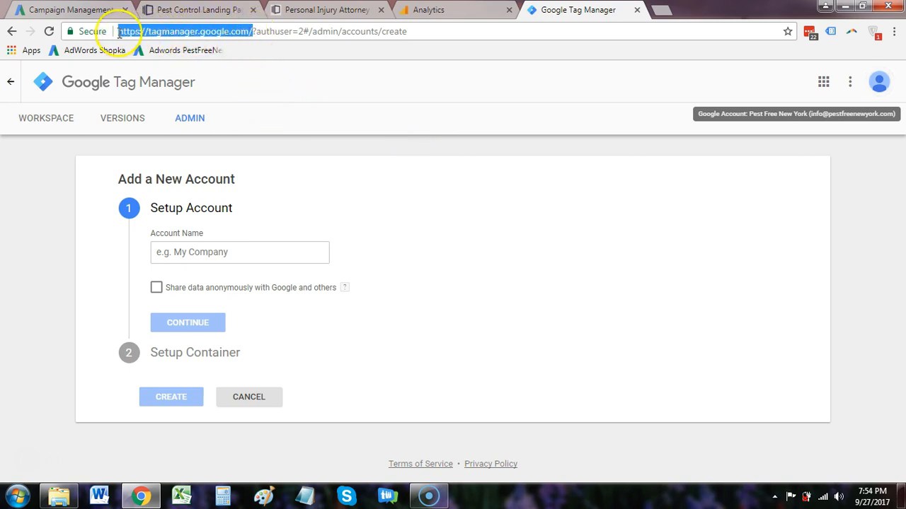
{"action": "left_click", "coordinate": [262, 33]}
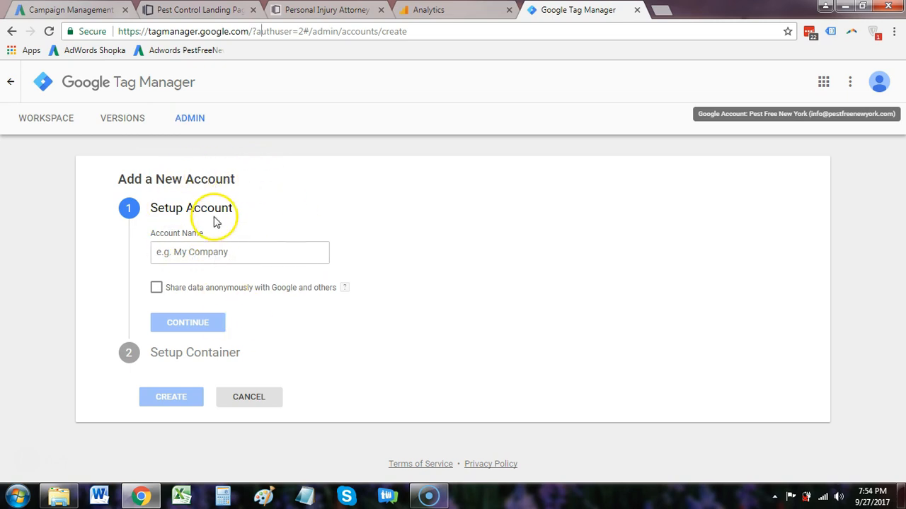
{"action": "left_click", "coordinate": [227, 253]}
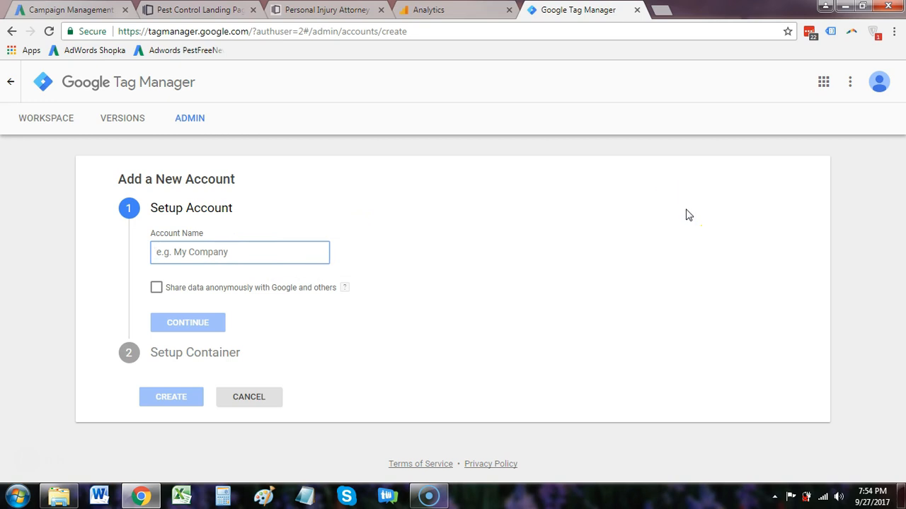
{"action": "type", "text": "Pest Free New York"}
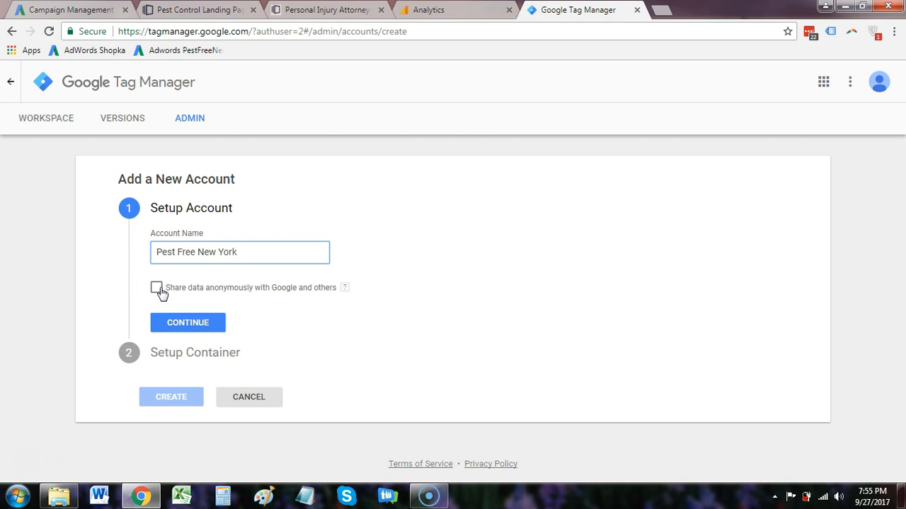
{"action": "left_click", "coordinate": [197, 328]}
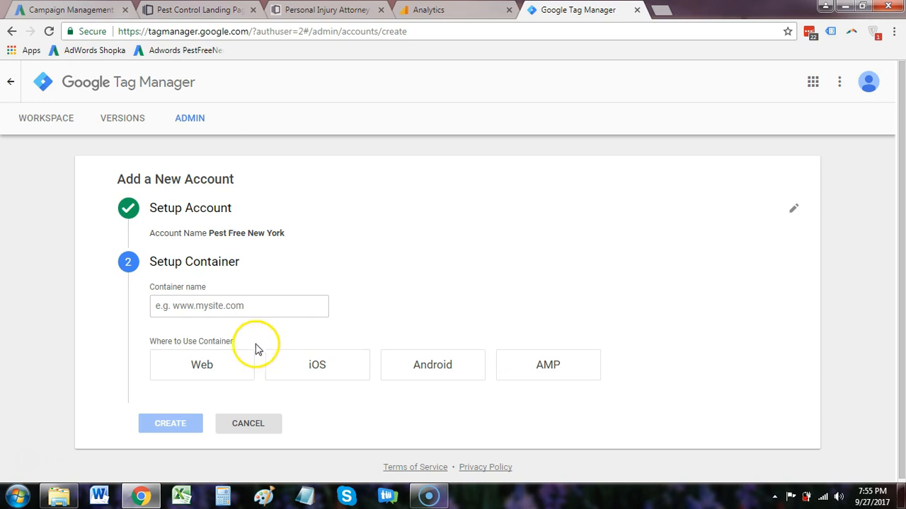
{"action": "left_click", "coordinate": [223, 362]}
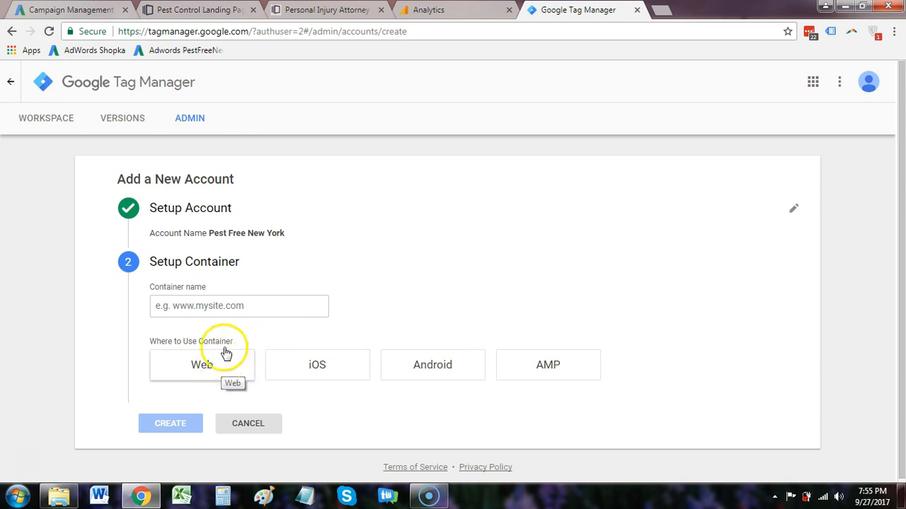
{"action": "left_click", "coordinate": [227, 305]}
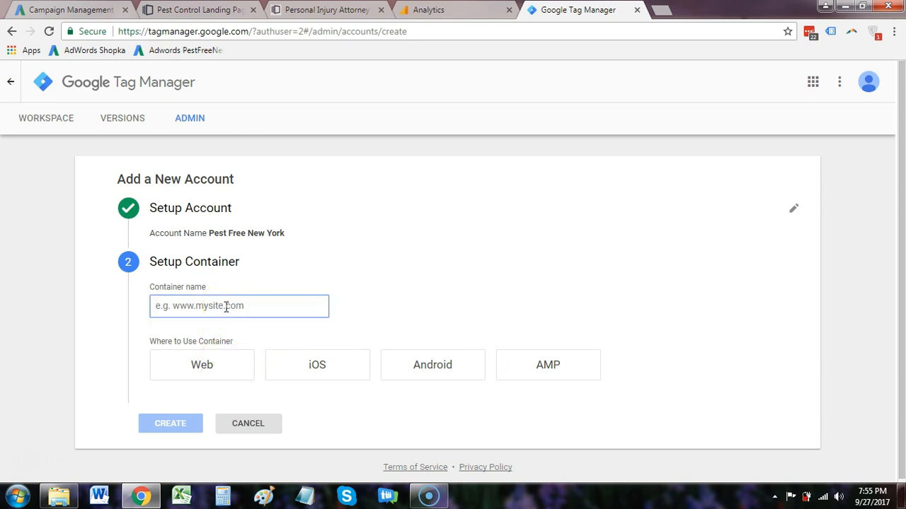
{"action": "type", "text": "www.pestfree"}
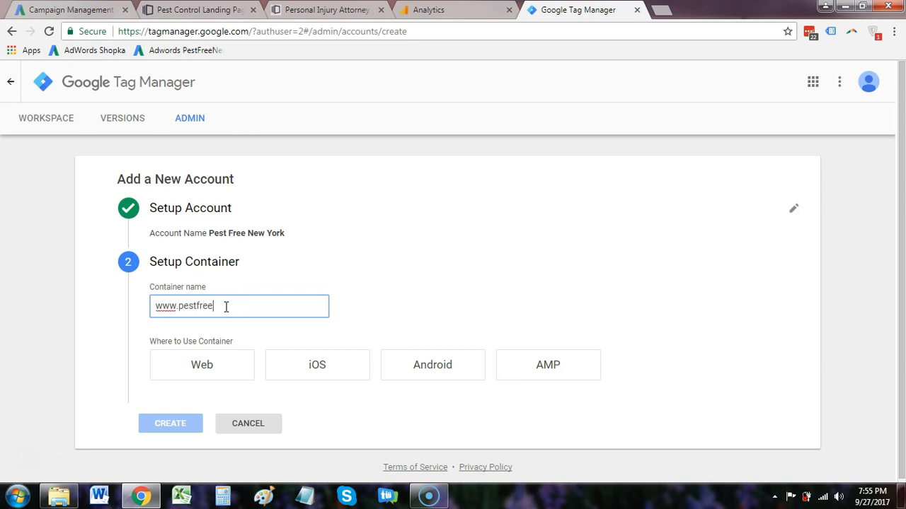
{"action": "type", "text": "newyork.com Web"}
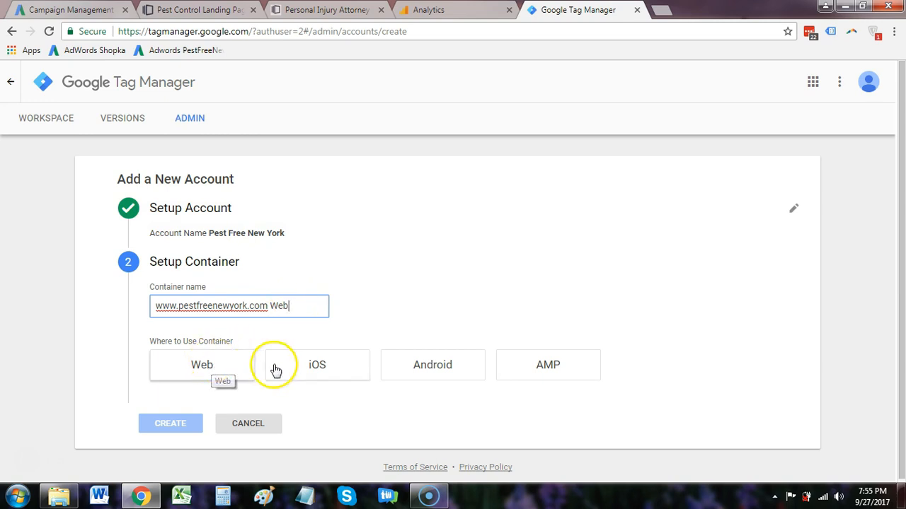
{"action": "left_click", "coordinate": [222, 363]}
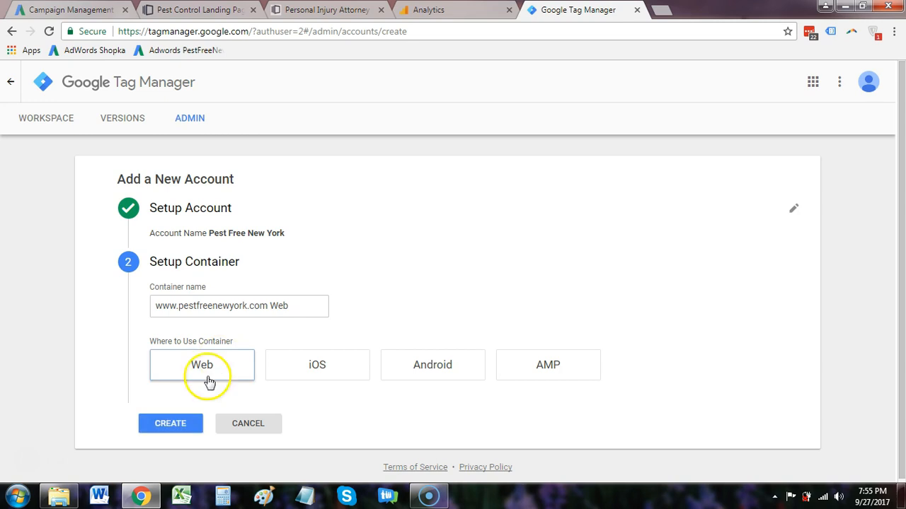
Step: Create the account with its container and accept the Google Tag Manager Terms of Service Agreement
{"action": "left_click", "coordinate": [169, 424]}
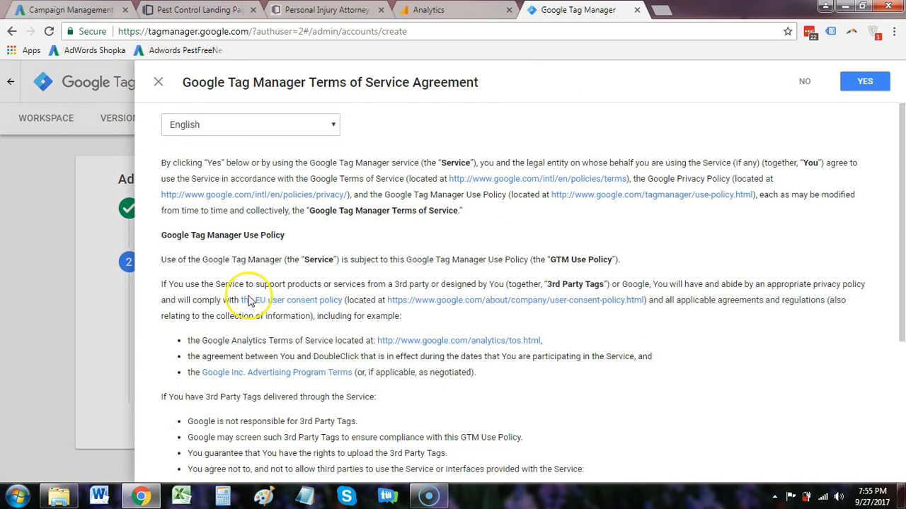
{"action": "scroll", "coordinate": [413, 207], "scroll_direction": "down", "scroll_amount": 3}
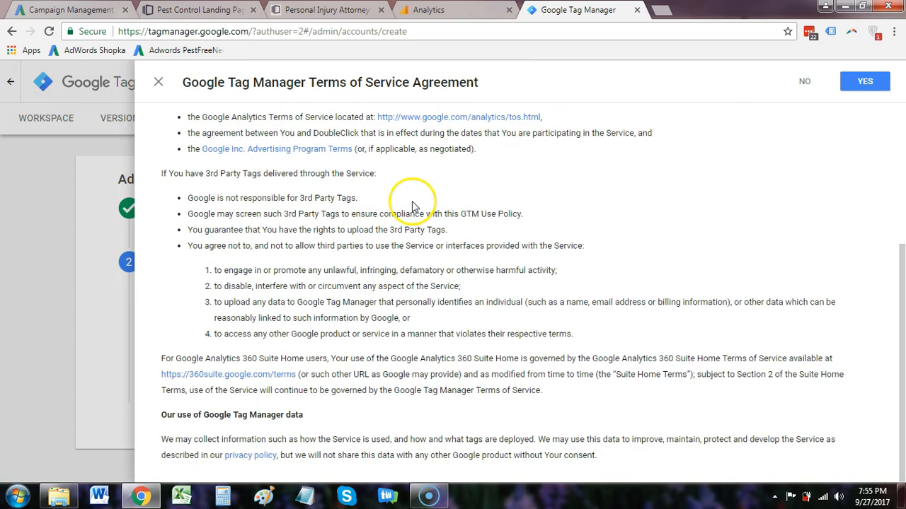
{"action": "scroll", "coordinate": [597, 177], "scroll_direction": "up", "scroll_amount": 3}
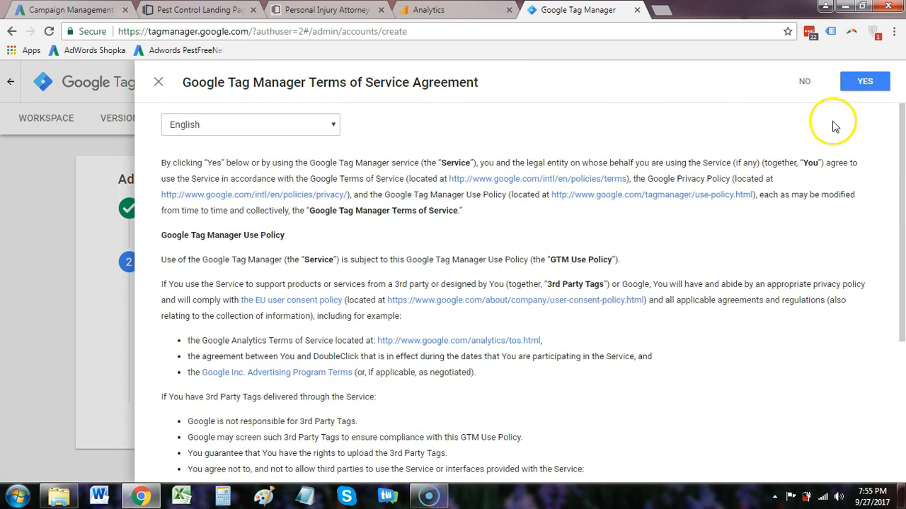
{"action": "left_click", "coordinate": [860, 86]}
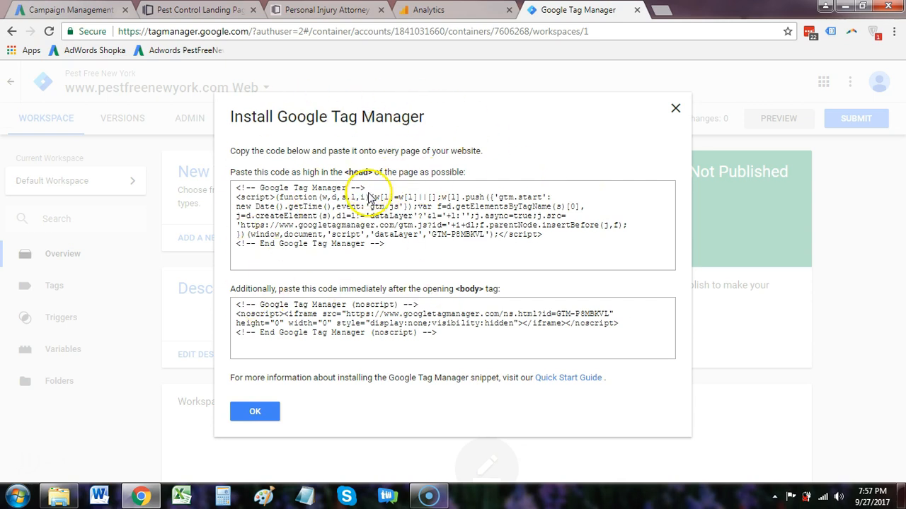
Step: Copy the whole Google Tag Manager head snippet and paste it into an empty Notepad document
{"action": "left_click", "coordinate": [363, 234]}
{"action": "left_click", "coordinate": [394, 245]}
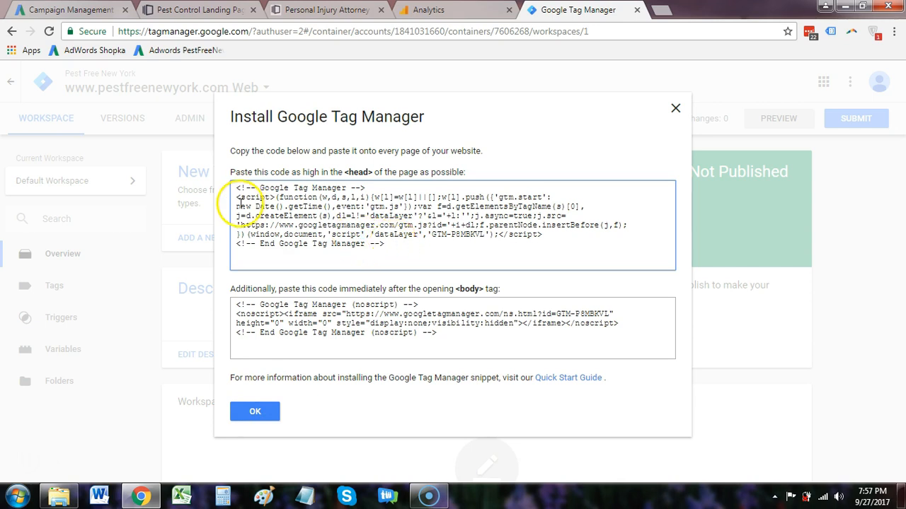
{"action": "left_click_drag", "start_coordinate": [364, 215], "coordinate": [394, 259]}
{"action": "key", "text": "ctrl+c"}
{"action": "left_click", "coordinate": [411, 248]}
{"action": "triple_click", "coordinate": [245, 183]}
{"action": "left_click", "coordinate": [226, 186]}
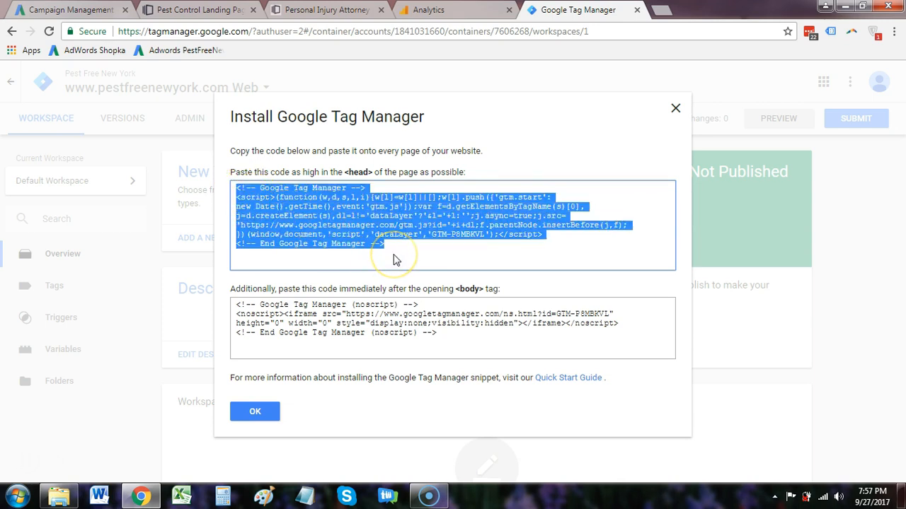
{"action": "left_click", "coordinate": [306, 498]}
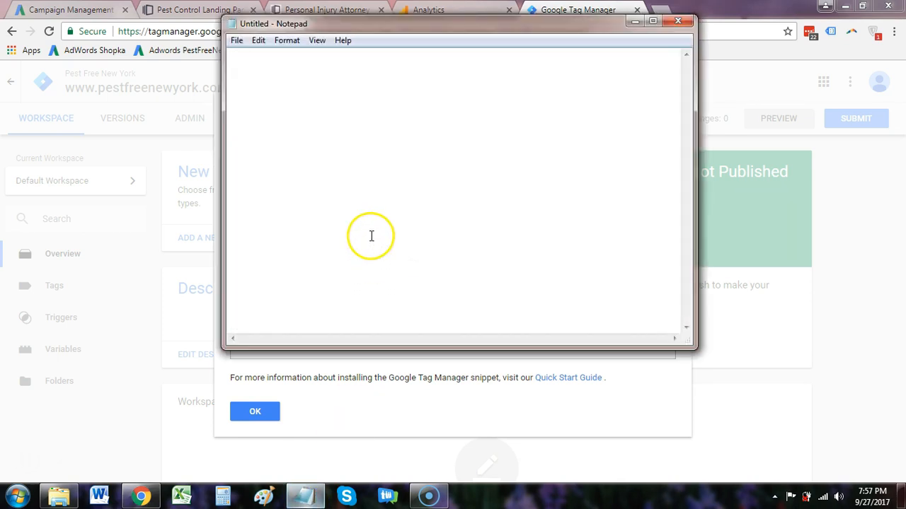
{"action": "key", "text": "ctrl+v"}
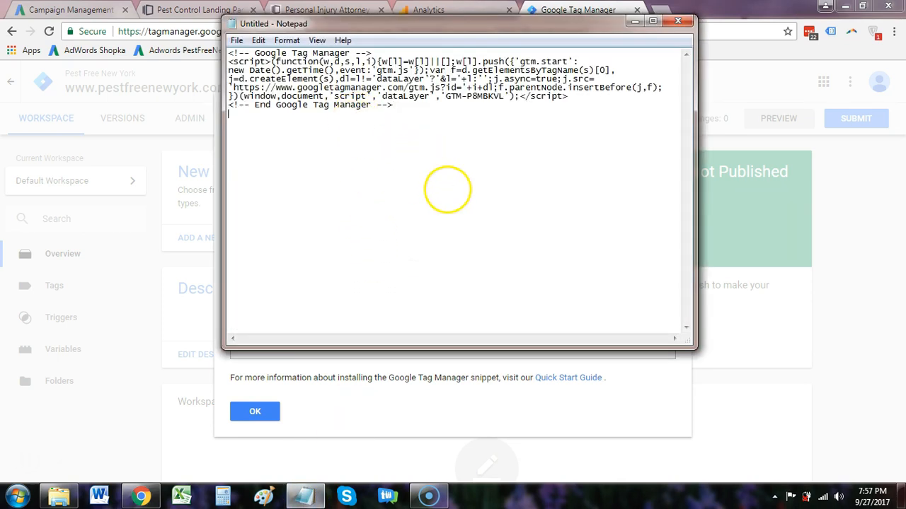
Step: Copy the noscript body snippet into Notepad below the head snippet, and close the Install Google Tag Manager dialog
{"action": "key", "text": "alt+Tab"}
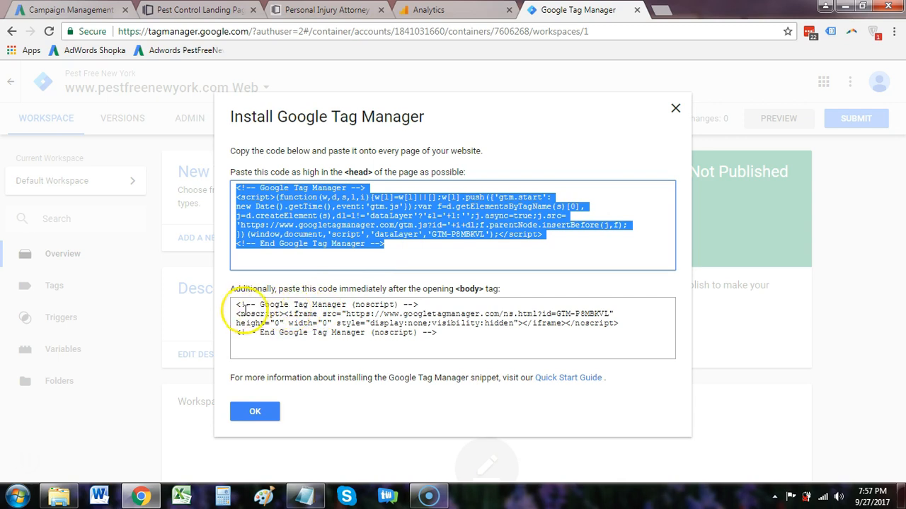
{"action": "left_click_drag", "start_coordinate": [238, 307], "coordinate": [444, 339]}
{"action": "key", "text": "ctrl+c"}
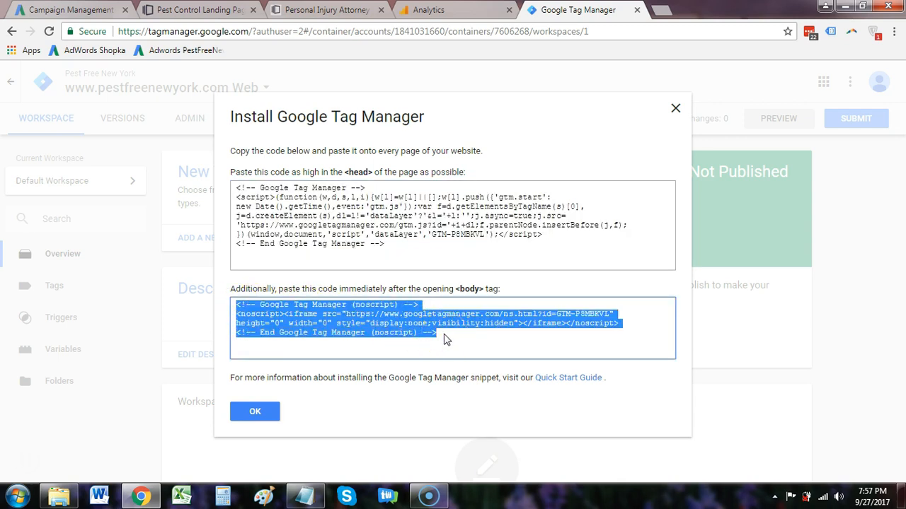
{"action": "key", "text": "alt+Tab"}
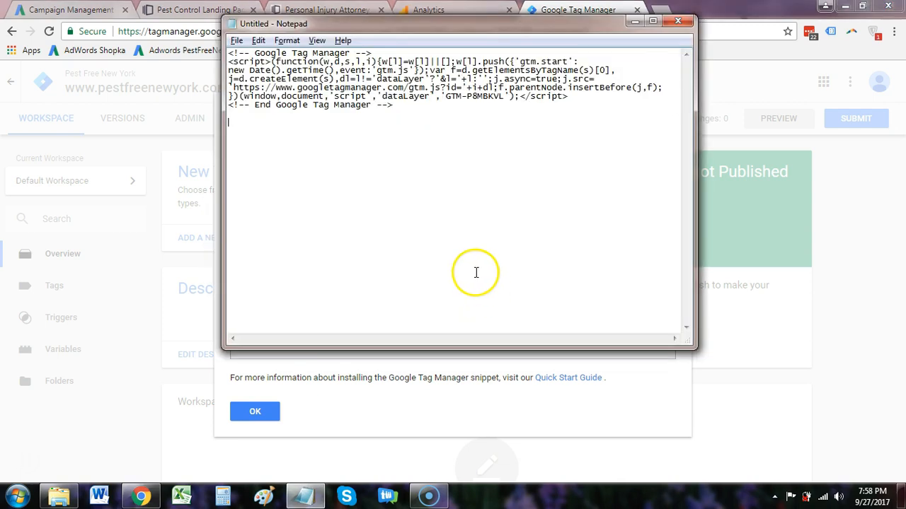
{"action": "key", "text": "ctrl+v"}
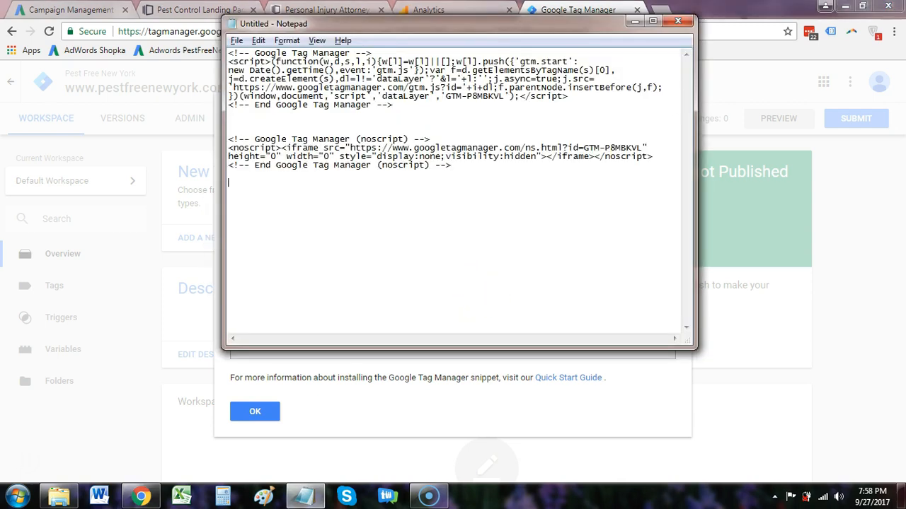
{"action": "key", "text": "alt+Tab"}
{"action": "left_click", "coordinate": [248, 413]}
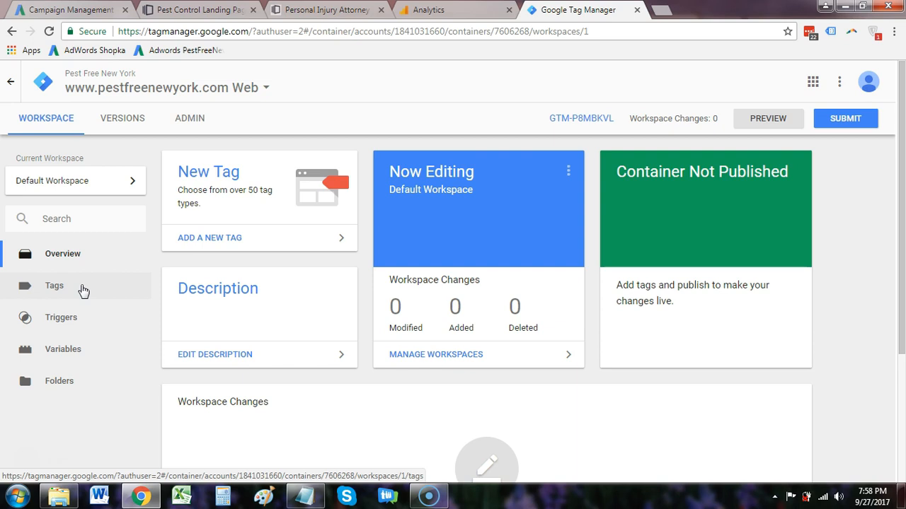
{"action": "left_click", "coordinate": [76, 324]}
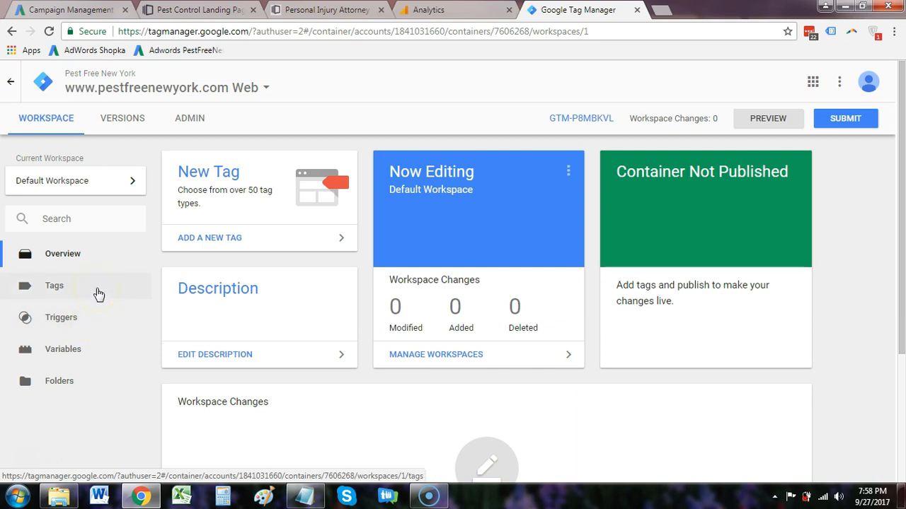
{"action": "left_click", "coordinate": [65, 323]}
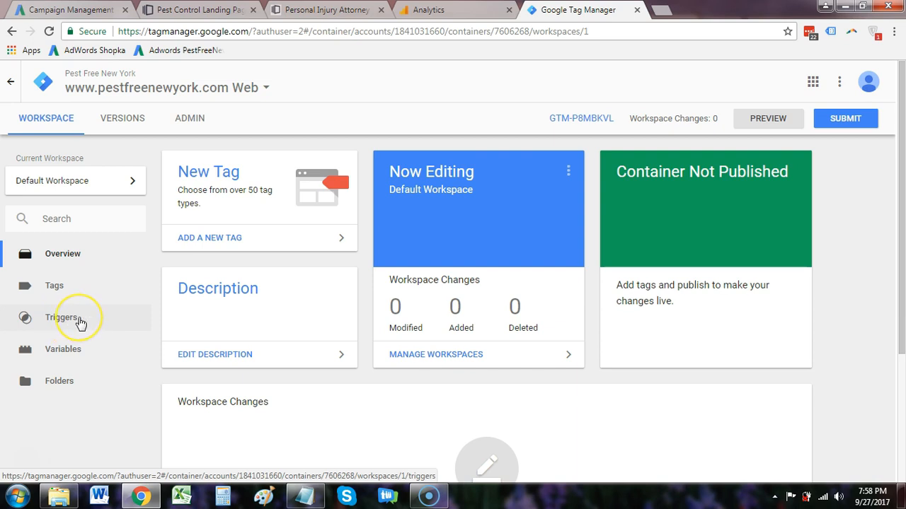
{"action": "left_click", "coordinate": [102, 324]}
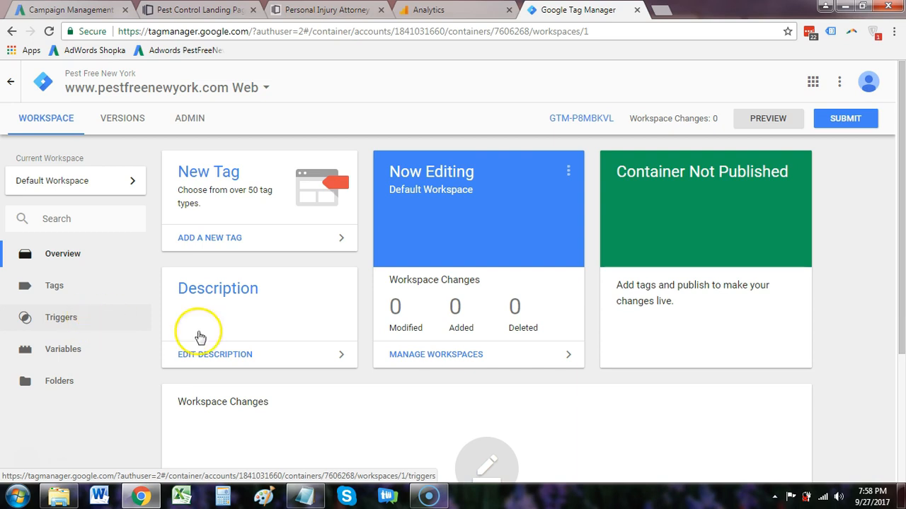
{"action": "mouse_move", "coordinate": [308, 500]}
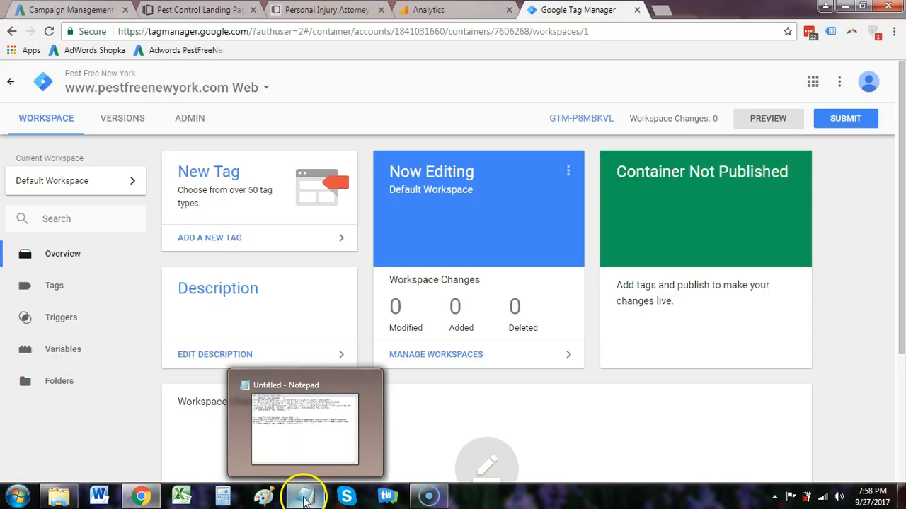
Step: Switch to the Pestfreenewyork landing pages folder in Windows Explorer and cancel the Open with dialogs for the index file
{"action": "left_click", "coordinate": [212, 9]}
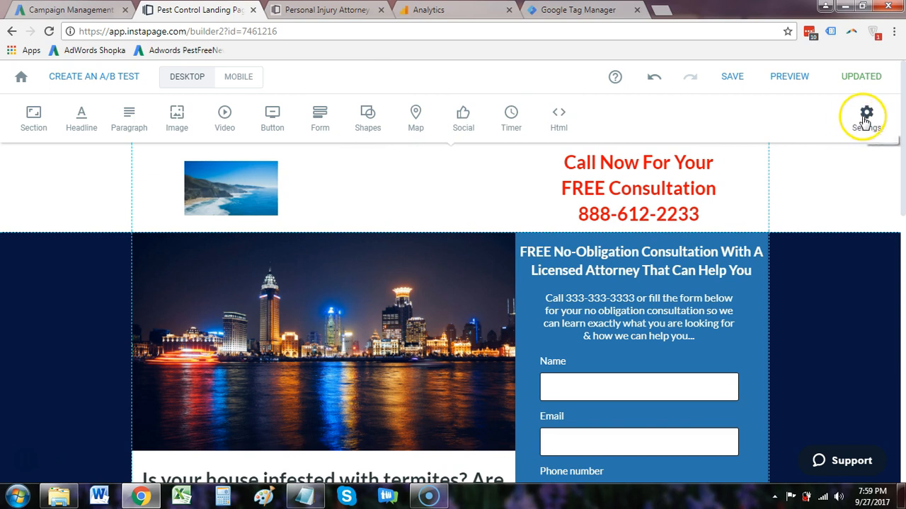
{"action": "left_click", "coordinate": [304, 496]}
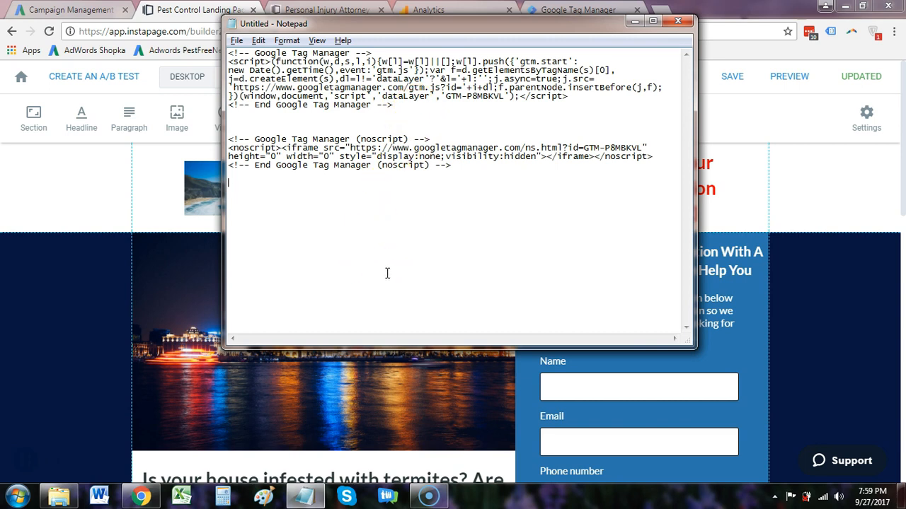
{"action": "left_click", "coordinate": [72, 499]}
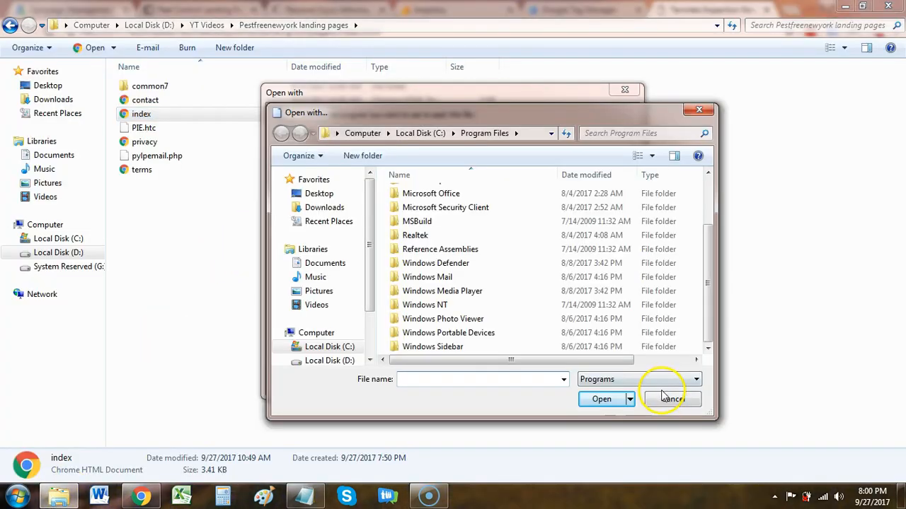
{"action": "left_click", "coordinate": [668, 398]}
{"action": "left_click", "coordinate": [609, 387]}
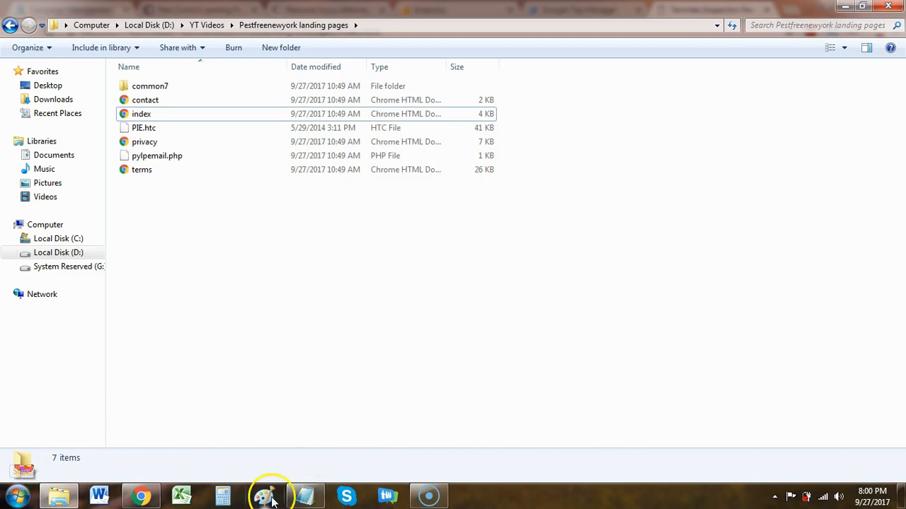
Step: In Notepad, list all file types in the Pestfreenewyork landing pages folder, open the index file and maximize its window
{"action": "left_click", "coordinate": [304, 496]}
{"action": "double_click", "coordinate": [382, 187]}
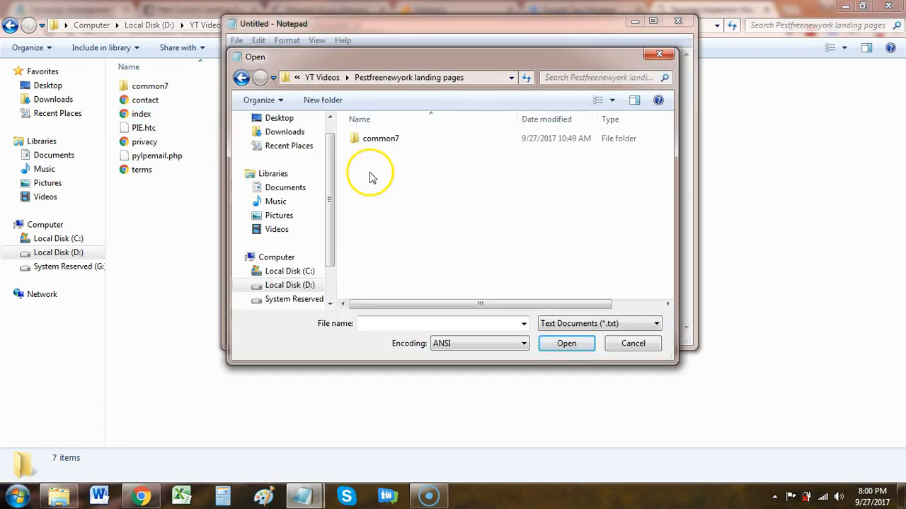
{"action": "left_click", "coordinate": [561, 324]}
{"action": "left_click", "coordinate": [555, 344]}
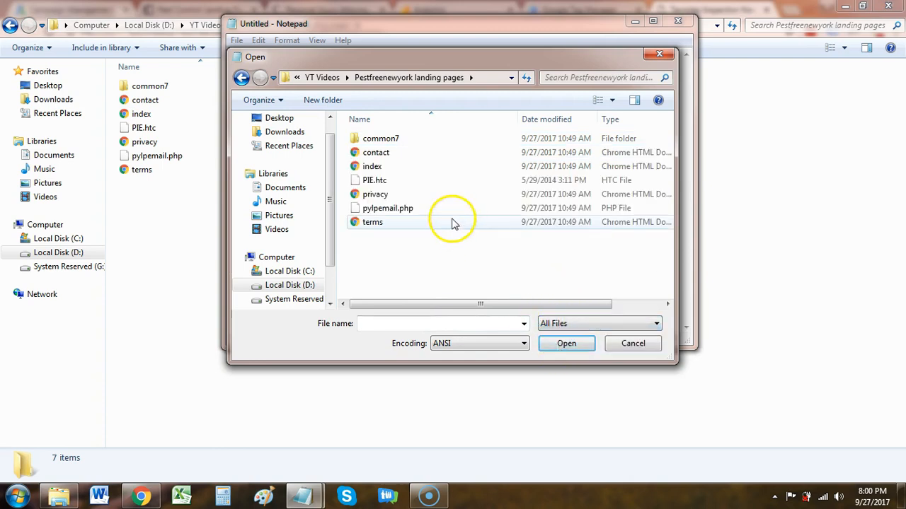
{"action": "left_click", "coordinate": [372, 166]}
{"action": "left_click", "coordinate": [565, 344]}
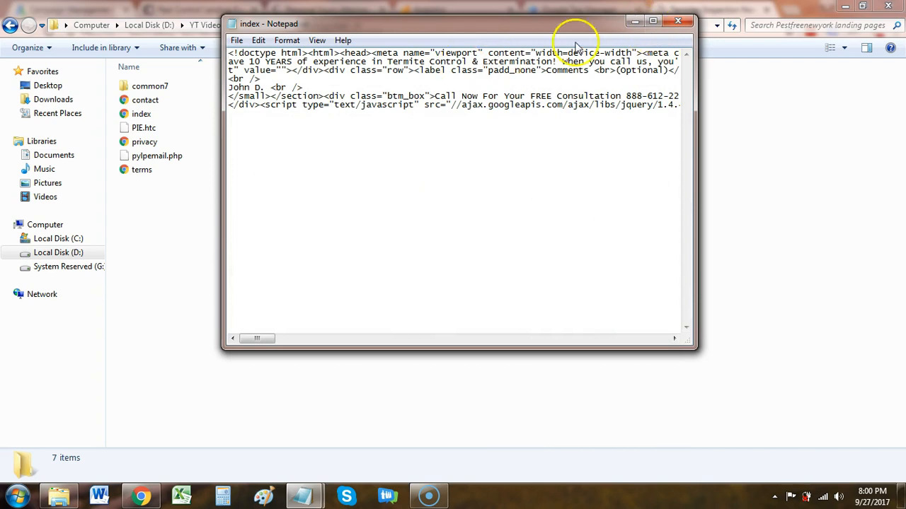
{"action": "left_click", "coordinate": [651, 20]}
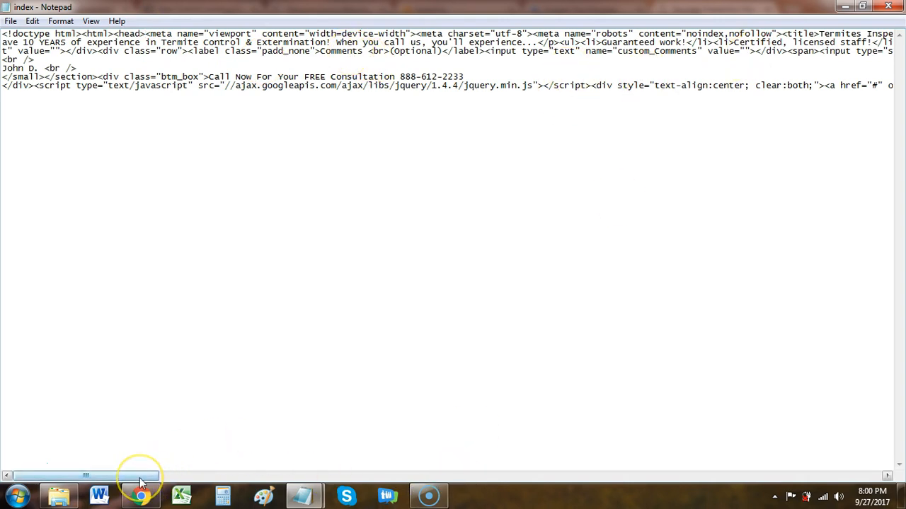
Step: Search the index file for "/head" to locate the closing head tag, and close the Find dialog
{"action": "left_click", "coordinate": [159, 464]}
{"action": "key", "text": "ctrl+f"}
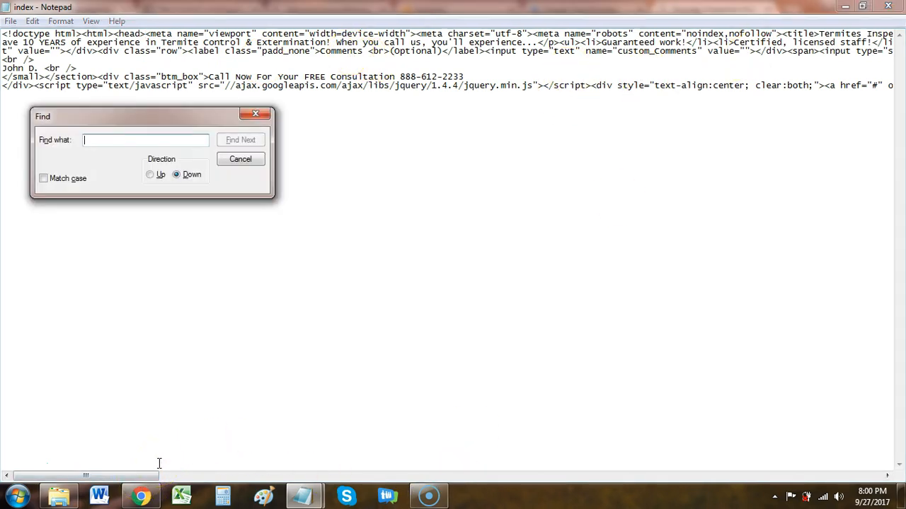
{"action": "type", "text": "/head"}
{"action": "key", "text": "Return"}
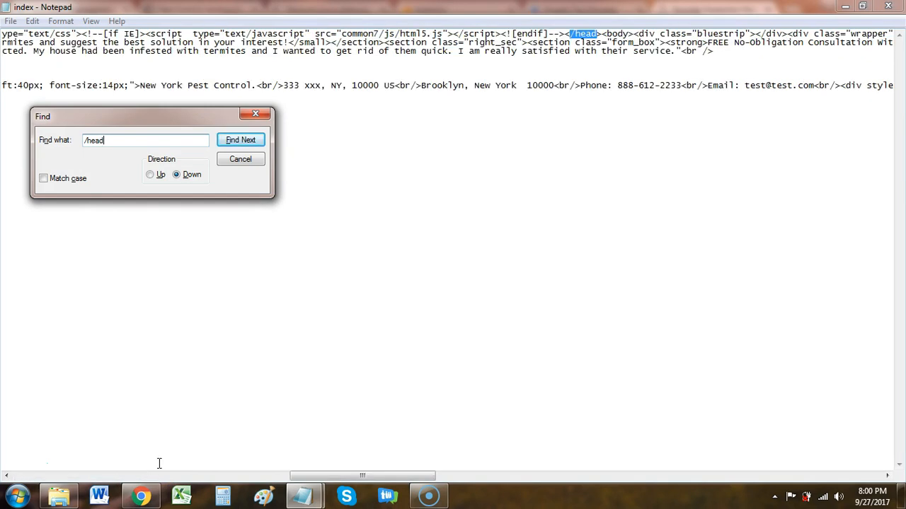
{"action": "left_click", "coordinate": [256, 114]}
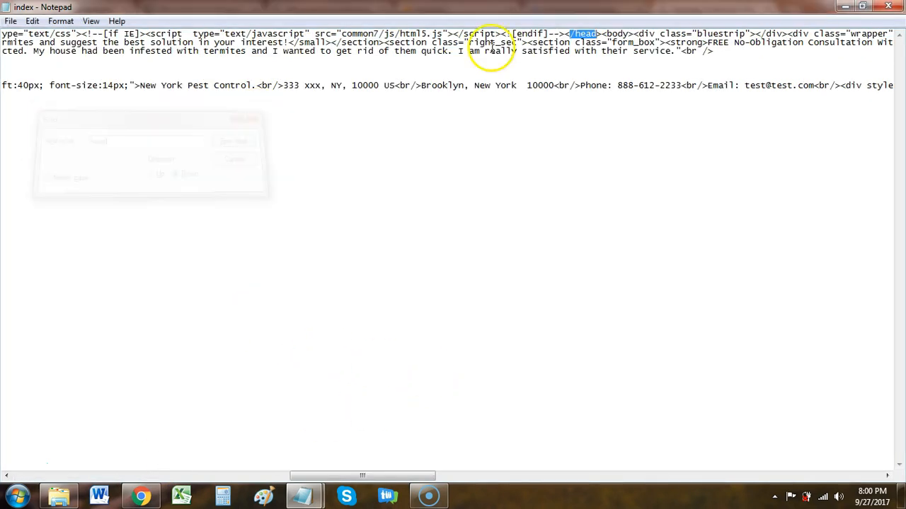
Step: Isolate the closing head tag on its own line, adding three line breaks after it and three before it
{"action": "left_click", "coordinate": [601, 32]}
{"action": "key", "text": "Return"}
{"action": "key", "text": "Return"}
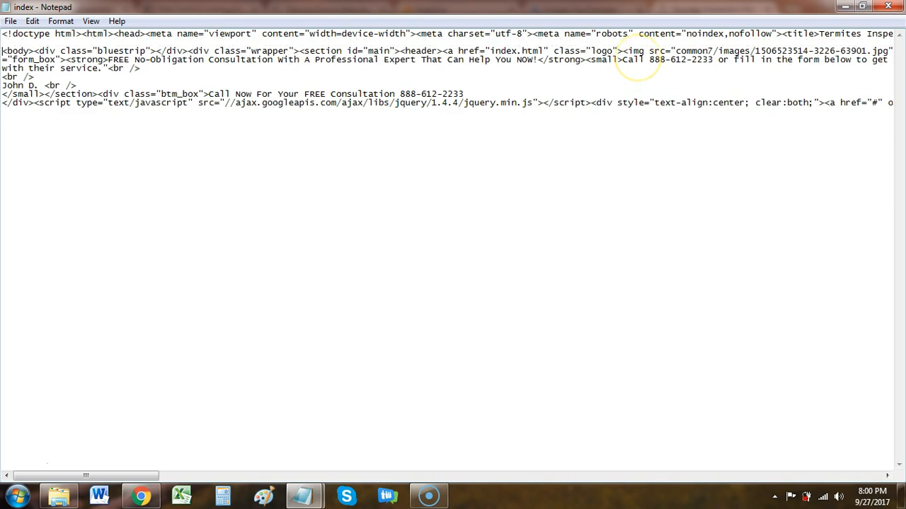
{"action": "key", "text": "Return"}
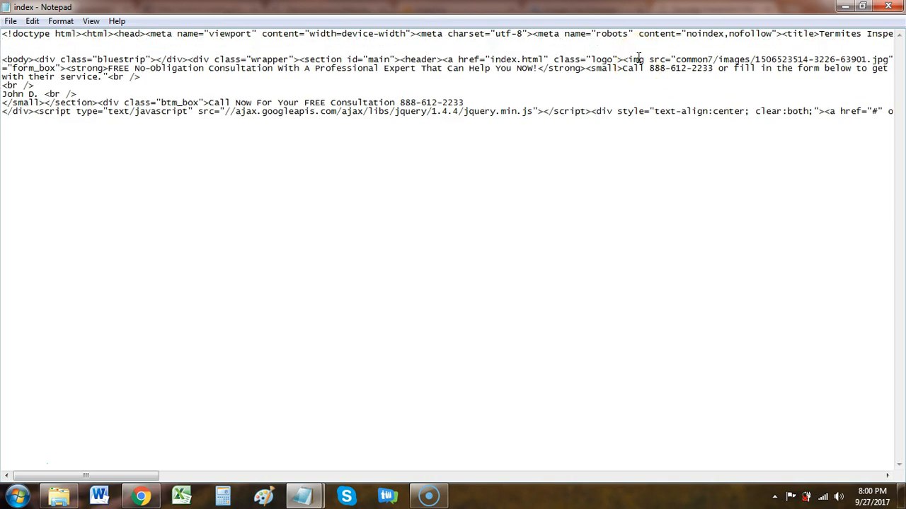
{"action": "key", "text": "Left"}
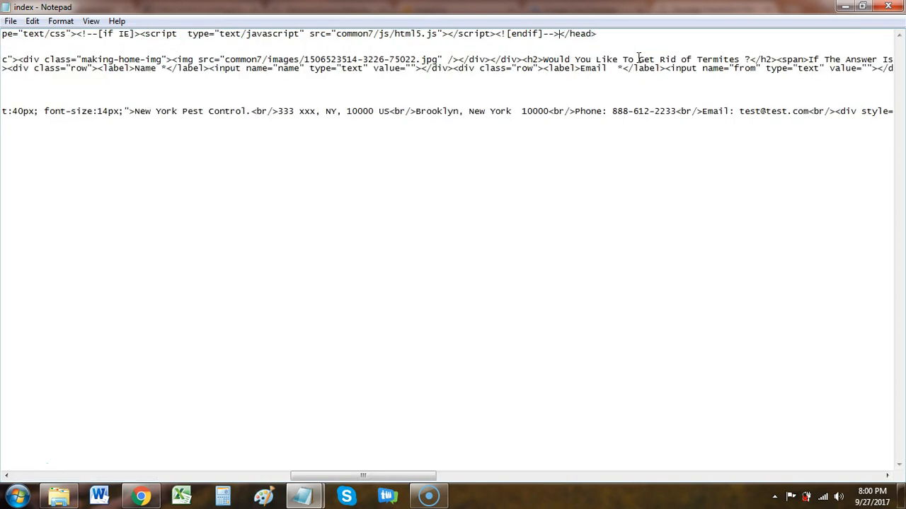
{"action": "key", "text": "Return"}
{"action": "key", "text": "Return"}
{"action": "key", "text": "Return"}
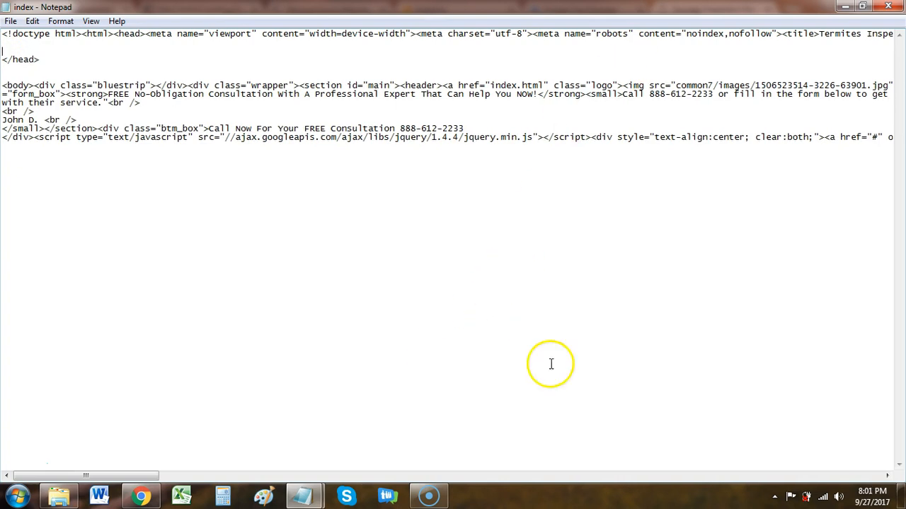
Step: Switch to Google Tag Manager in Chrome, open the container's install code and copy the whole head snippet
{"action": "left_click", "coordinate": [156, 490]}
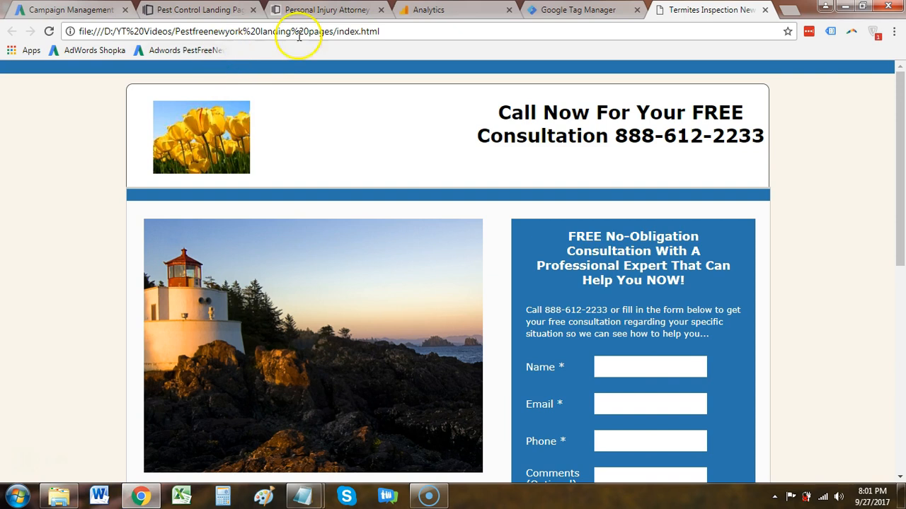
{"action": "left_click", "coordinate": [425, 10]}
{"action": "left_click", "coordinate": [202, 10]}
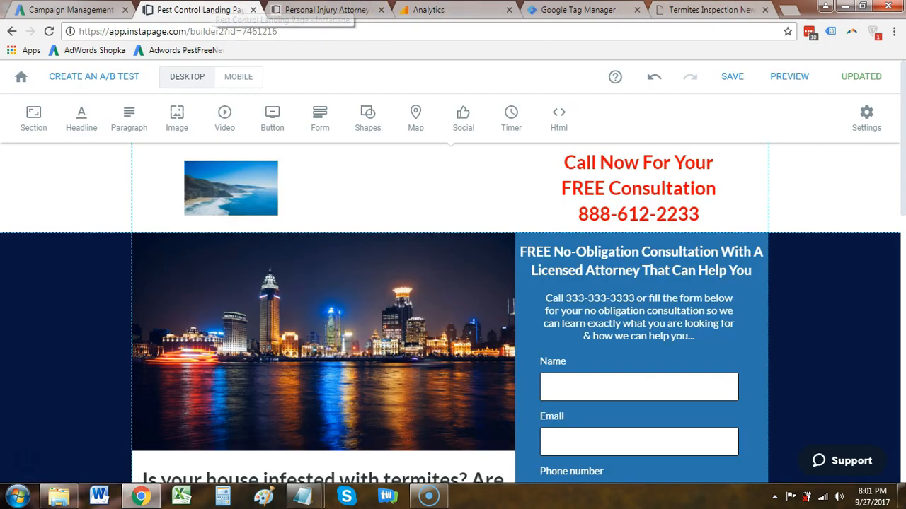
{"action": "left_click", "coordinate": [576, 10]}
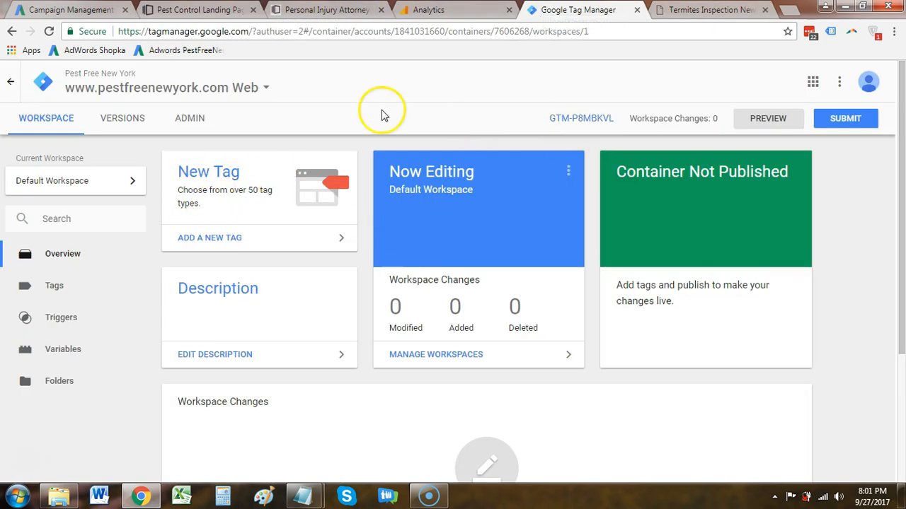
{"action": "left_click", "coordinate": [594, 119]}
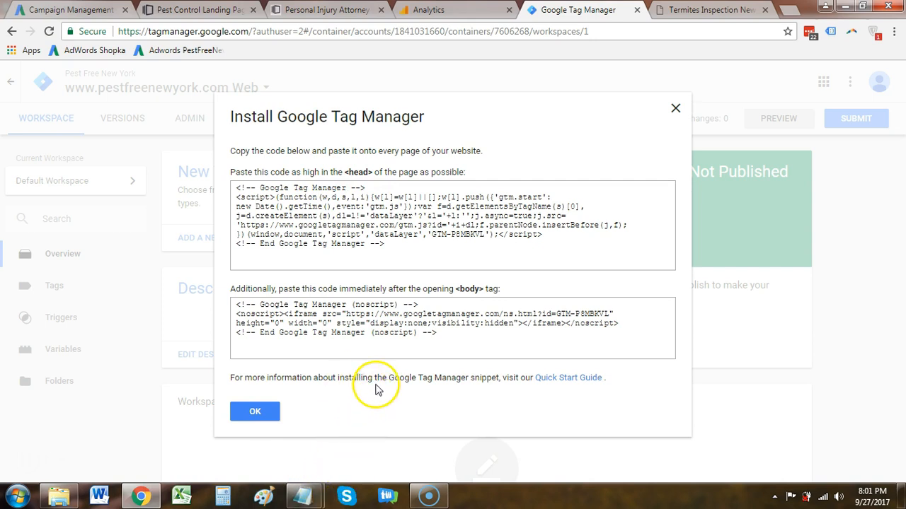
{"action": "left_click", "coordinate": [346, 213]}
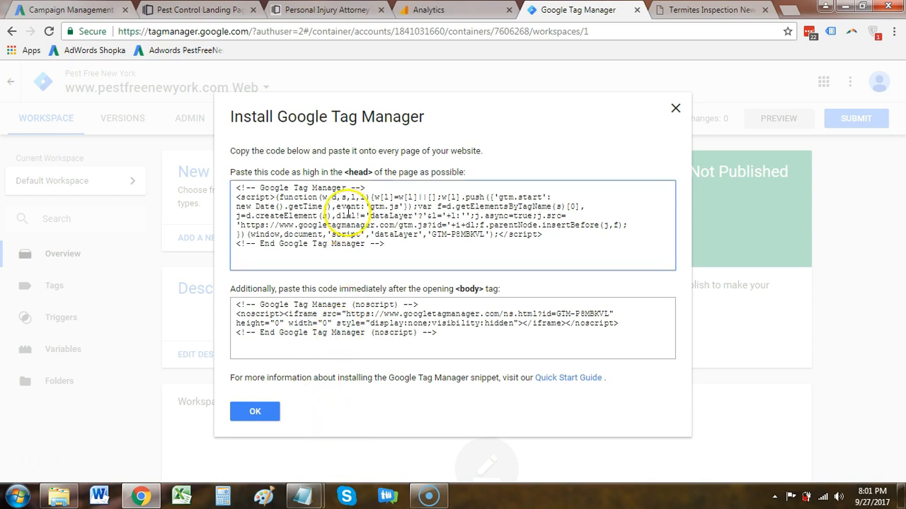
{"action": "left_click_drag", "start_coordinate": [385, 247], "coordinate": [231, 189]}
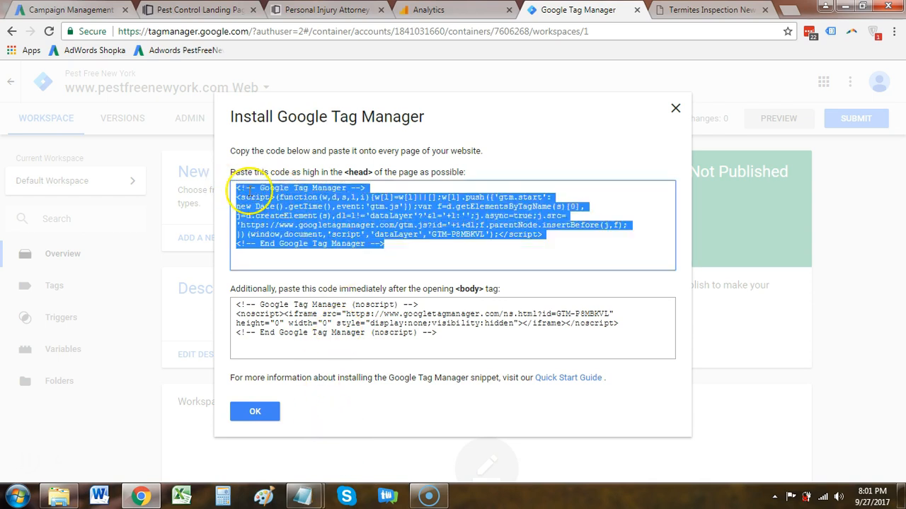
{"action": "right_click", "coordinate": [259, 191]}
{"action": "left_click", "coordinate": [264, 201]}
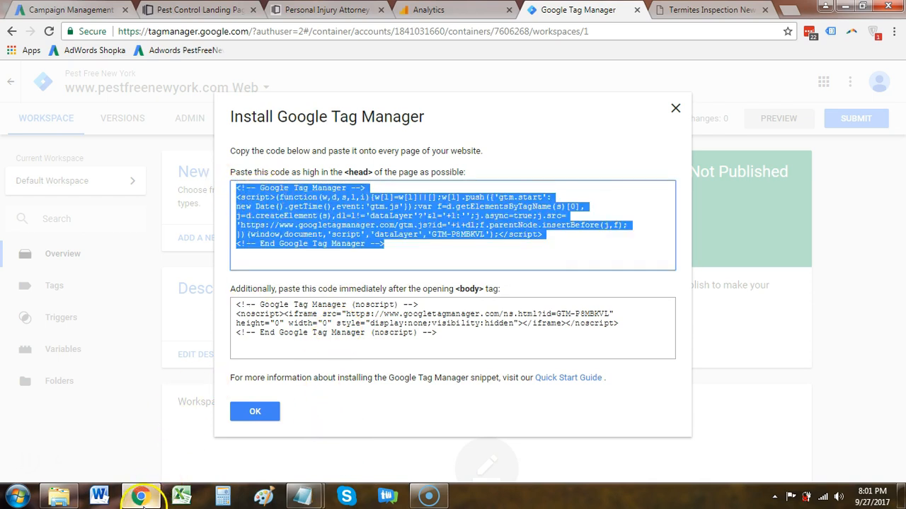
Step: In the index file in Notepad, paste the head snippet below the opening head tag, separated by blank lines
{"action": "left_click", "coordinate": [303, 495]}
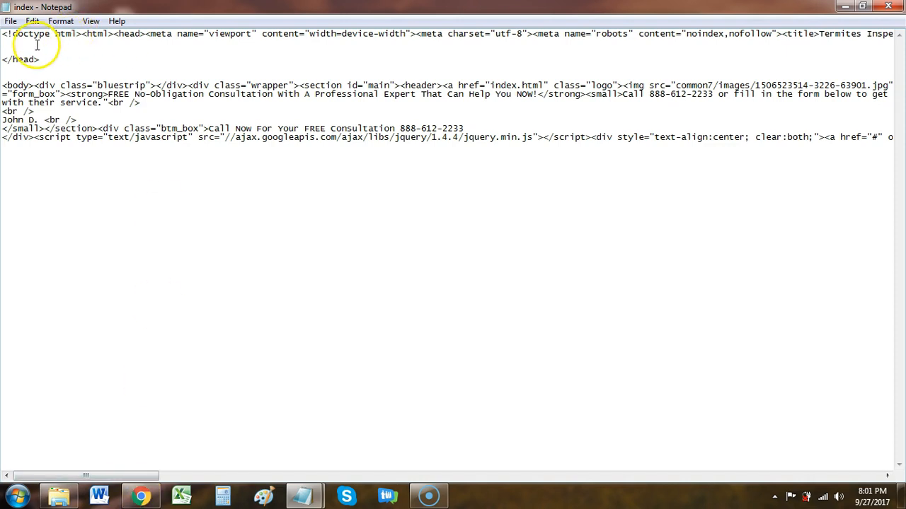
{"action": "left_click", "coordinate": [145, 34]}
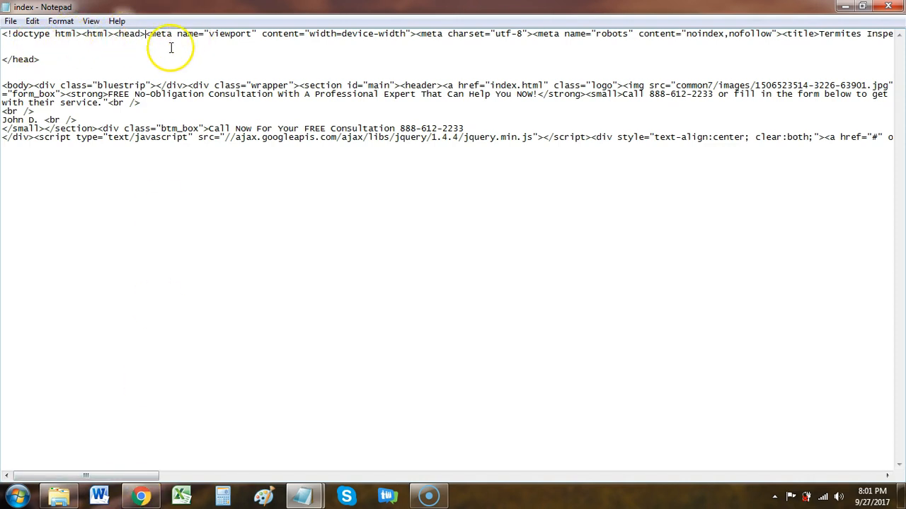
{"action": "key", "text": "Return"}
{"action": "key", "text": "Return"}
{"action": "key", "text": "Up"}
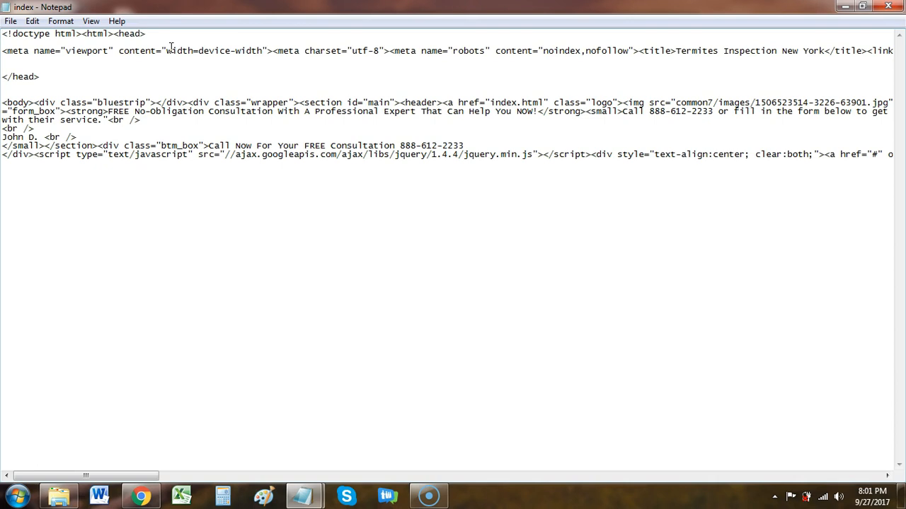
{"action": "key", "text": "ctrl+v"}
{"action": "key", "text": "Return"}
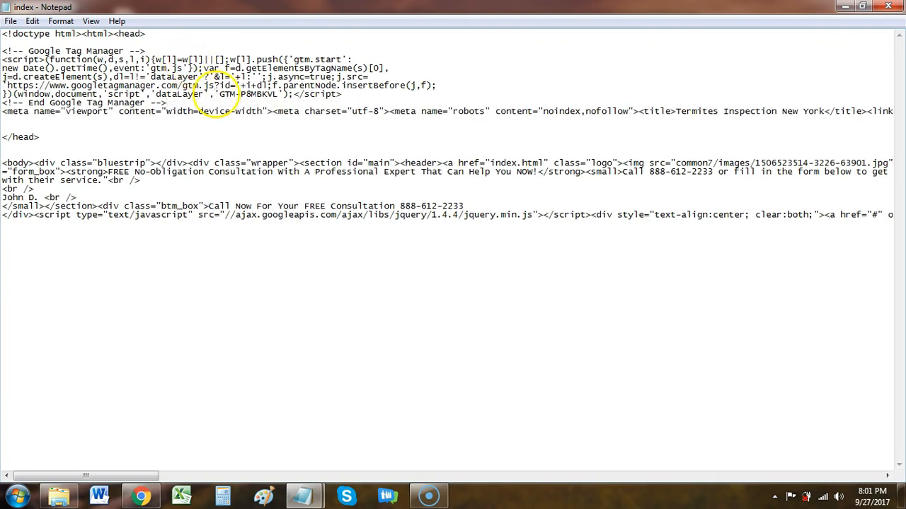
{"action": "key", "text": "Return"}
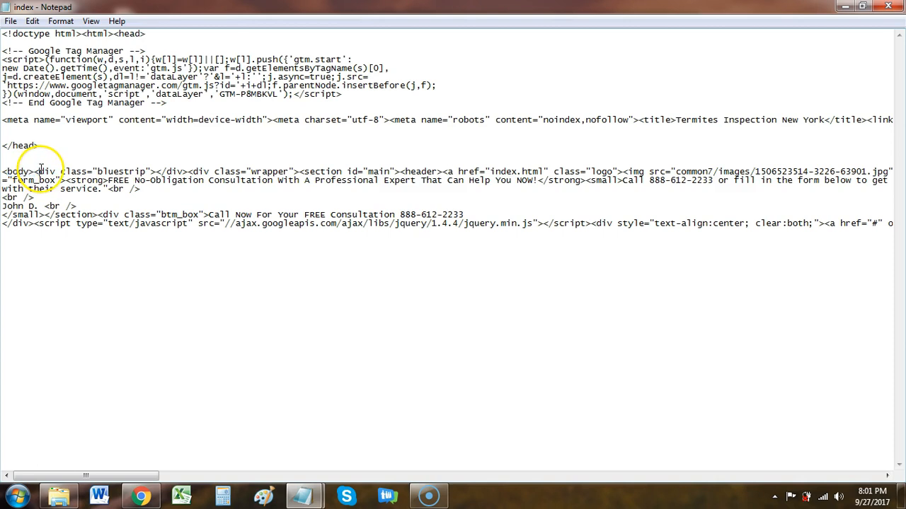
Step: Add empty lines directly after the opening body tag in the index file
{"action": "left_click", "coordinate": [33, 171]}
{"action": "key", "text": "Return"}
{"action": "key", "text": "Return"}
{"action": "key", "text": "Up"}
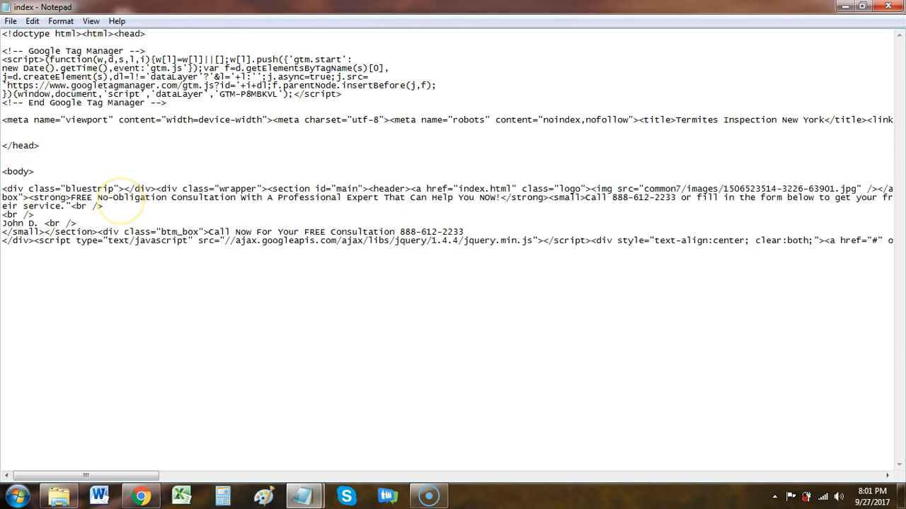
{"action": "key", "text": "Return"}
Step: Switch back to Google Tag Manager in Chrome and copy the whole noscript body snippet
{"action": "key", "text": "alt+Tab"}
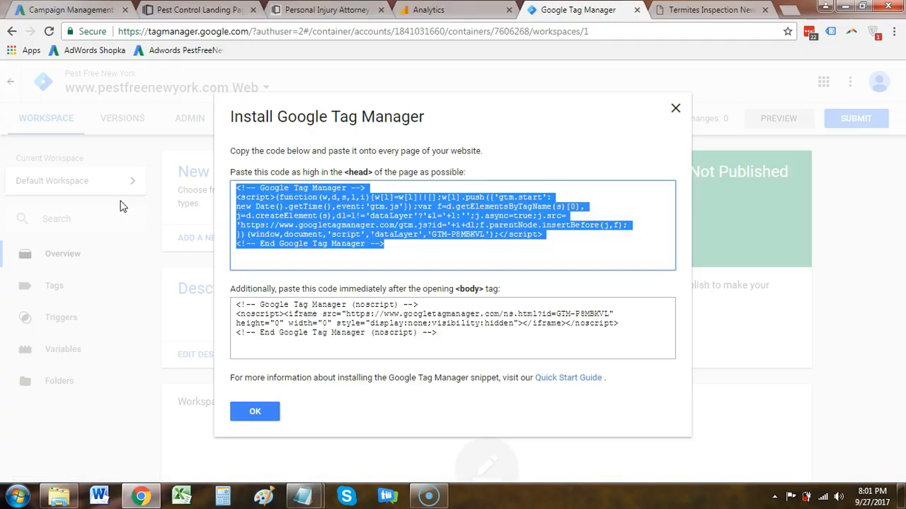
{"action": "left_click", "coordinate": [327, 338]}
{"action": "triple_click", "coordinate": [426, 331]}
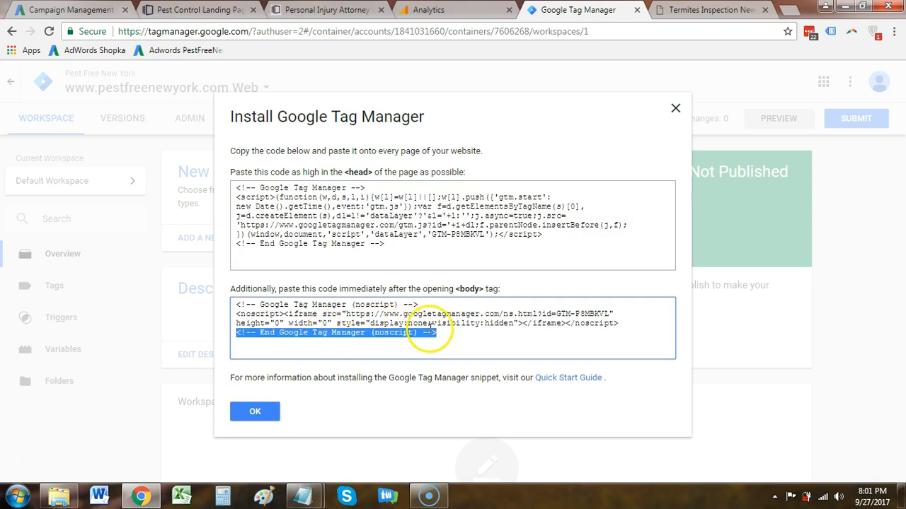
{"action": "left_click_drag", "start_coordinate": [436, 332], "coordinate": [233, 306]}
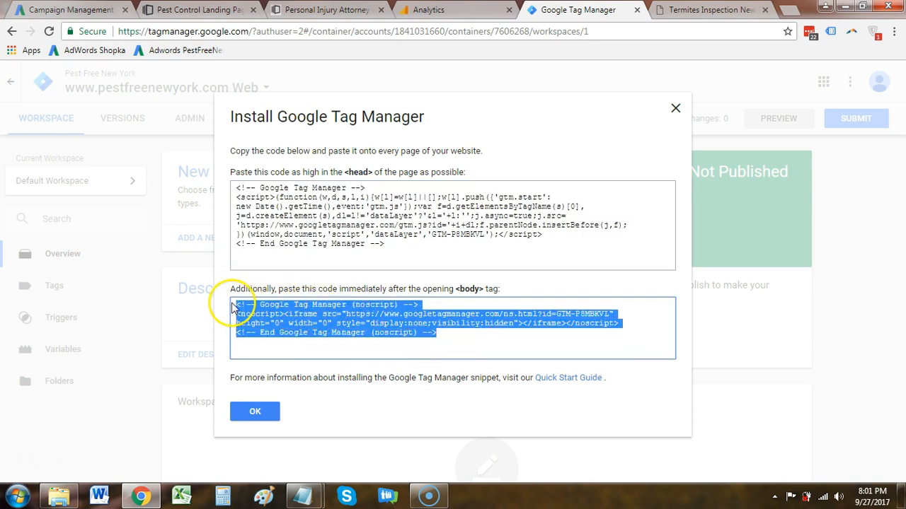
{"action": "key", "text": "ctrl+c"}
Step: Paste the noscript snippet right below the opening body tag in Notepad, save the index file and close it
{"action": "key", "text": "alt+Tab"}
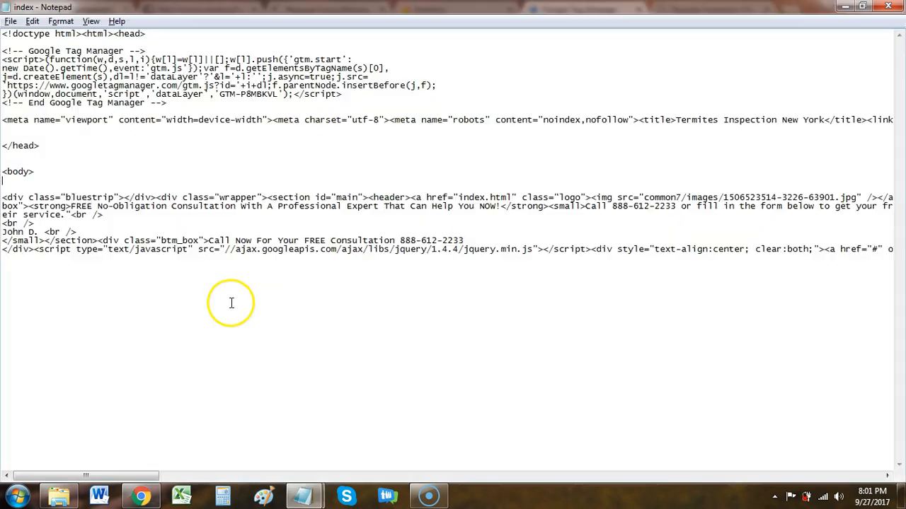
{"action": "left_click", "coordinate": [49, 177]}
{"action": "key", "text": "ctrl+v"}
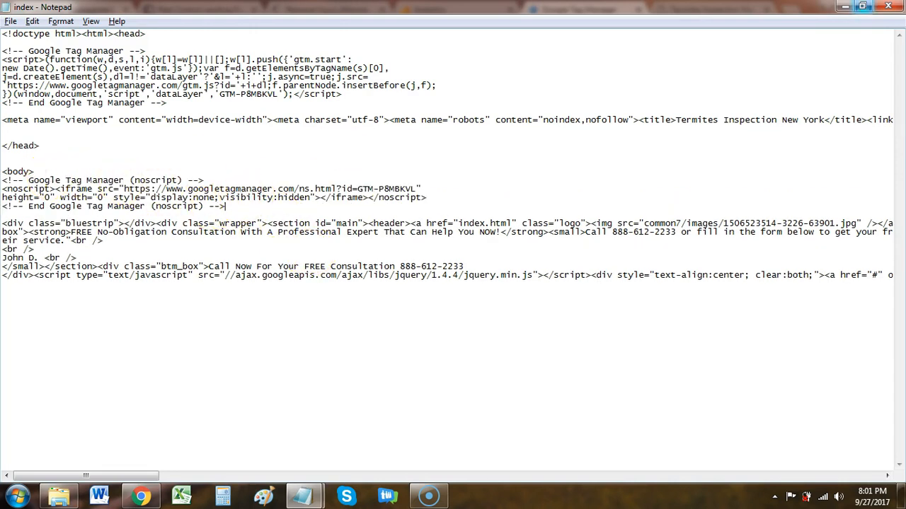
{"action": "left_click", "coordinate": [891, 7]}
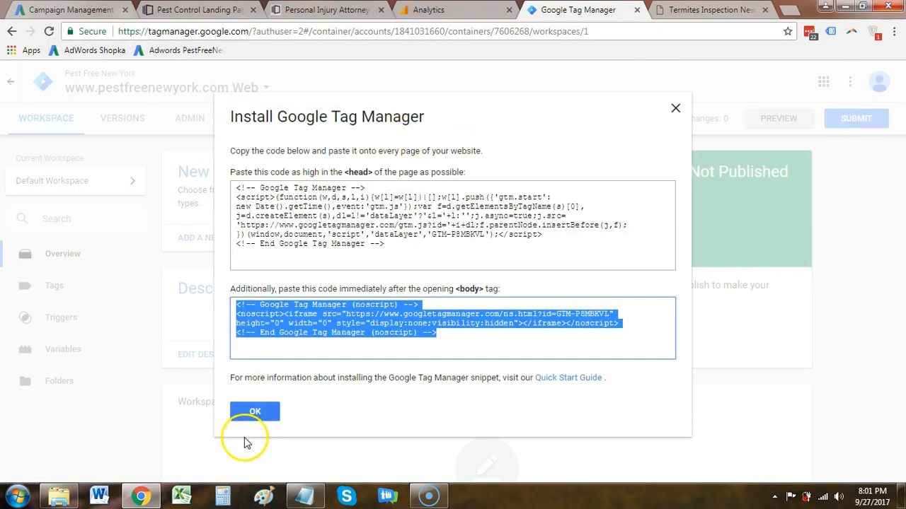
Step: Dismiss the Install Google Tag Manager dialog and check the index file in the Pestfreenewyork landing pages folder
{"action": "left_click", "coordinate": [253, 413]}
{"action": "left_click", "coordinate": [79, 492]}
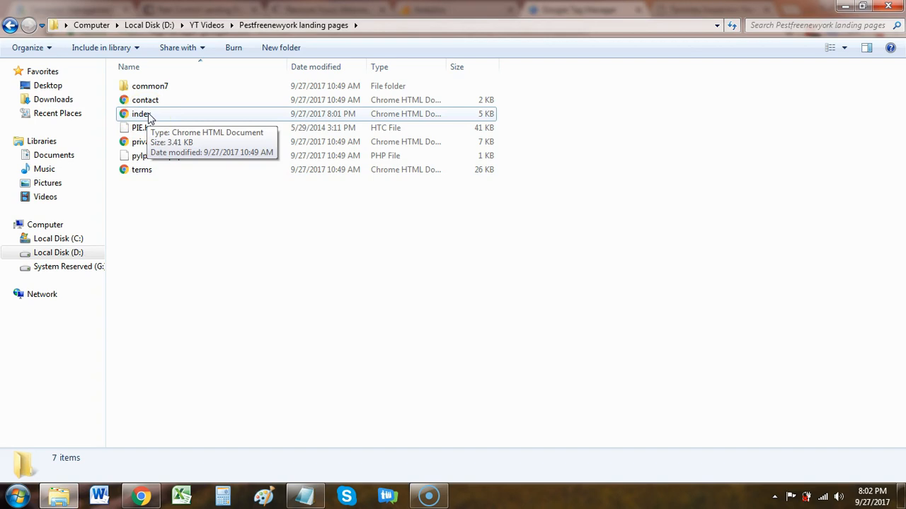
Step: Switch to the Pest Control landing page in Instapage and open its Google Tag Manager integration from the Analytics settings
{"action": "left_click", "coordinate": [142, 495]}
{"action": "left_click", "coordinate": [221, 10]}
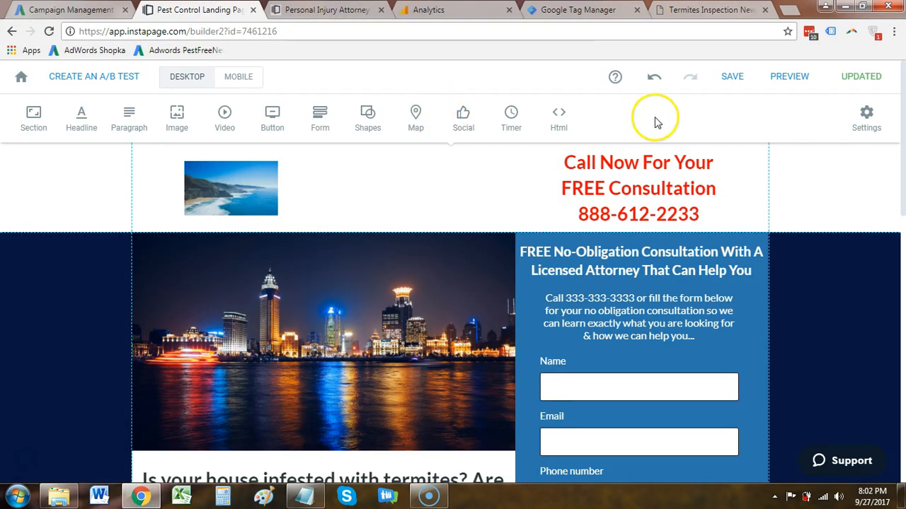
{"action": "left_click", "coordinate": [875, 118]}
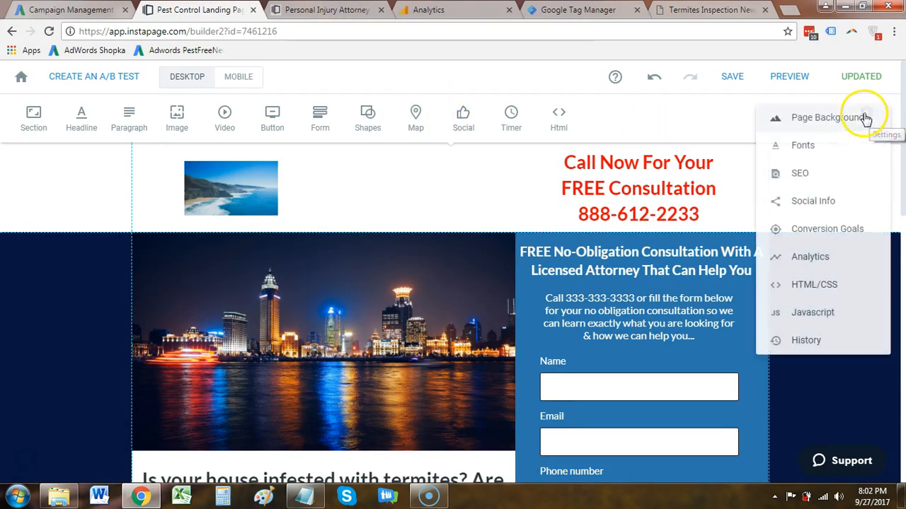
{"action": "left_click", "coordinate": [828, 261]}
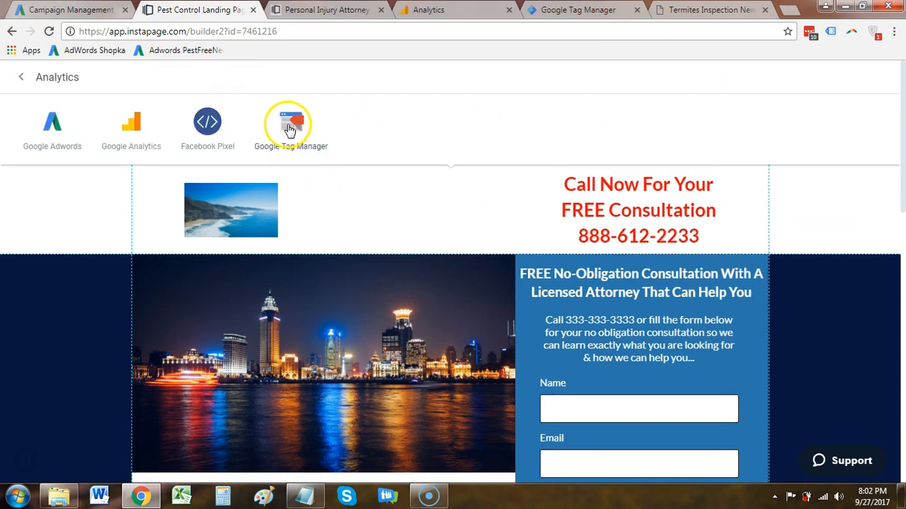
{"action": "left_click", "coordinate": [289, 126]}
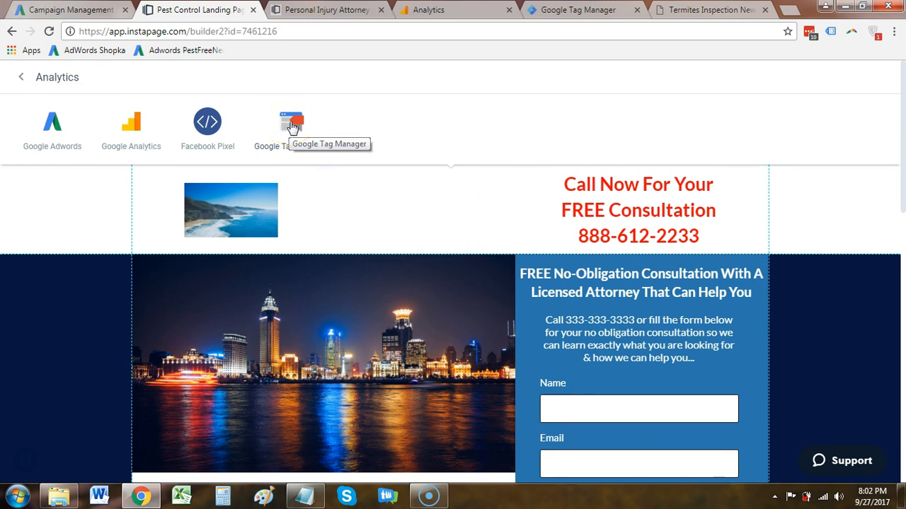
{"action": "left_click", "coordinate": [297, 126]}
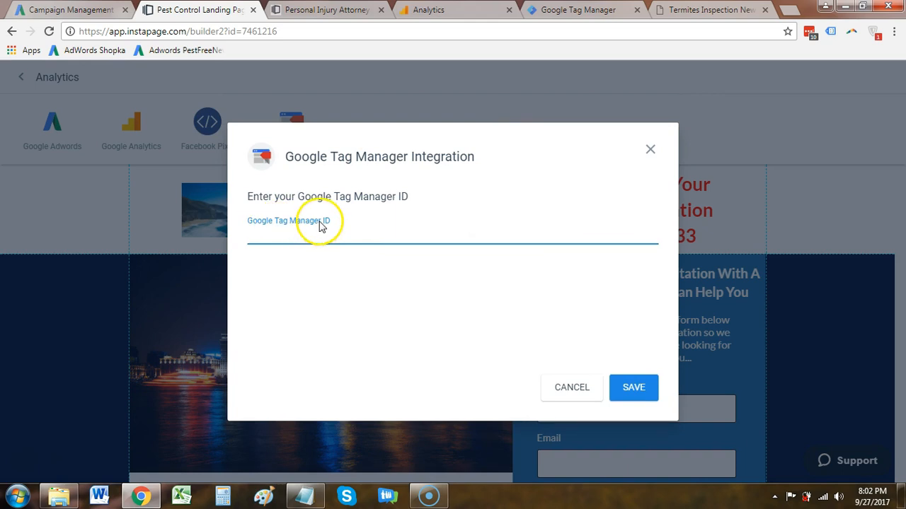
Step: Look up the container ID in the Google Tag Manager workspace and return to the Instapage integration dialog
{"action": "left_click", "coordinate": [566, 10]}
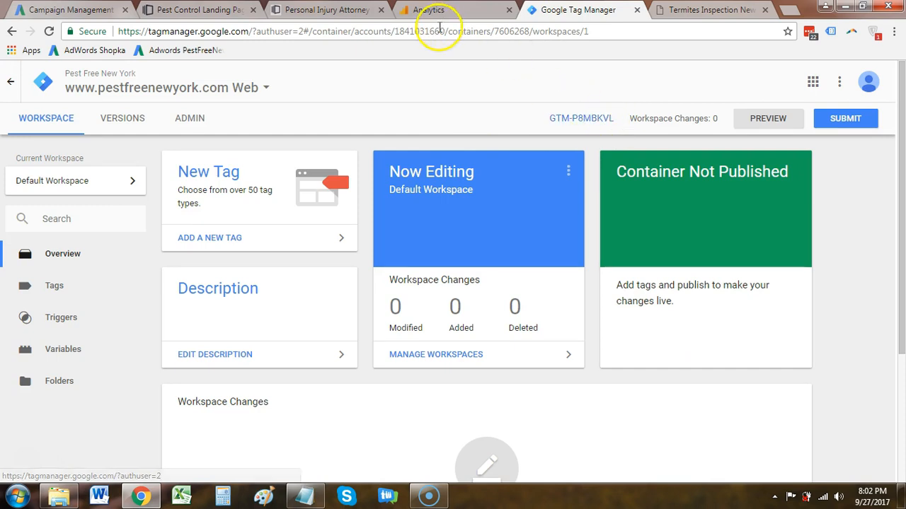
{"action": "left_click", "coordinate": [325, 10]}
{"action": "left_click", "coordinate": [212, 10]}
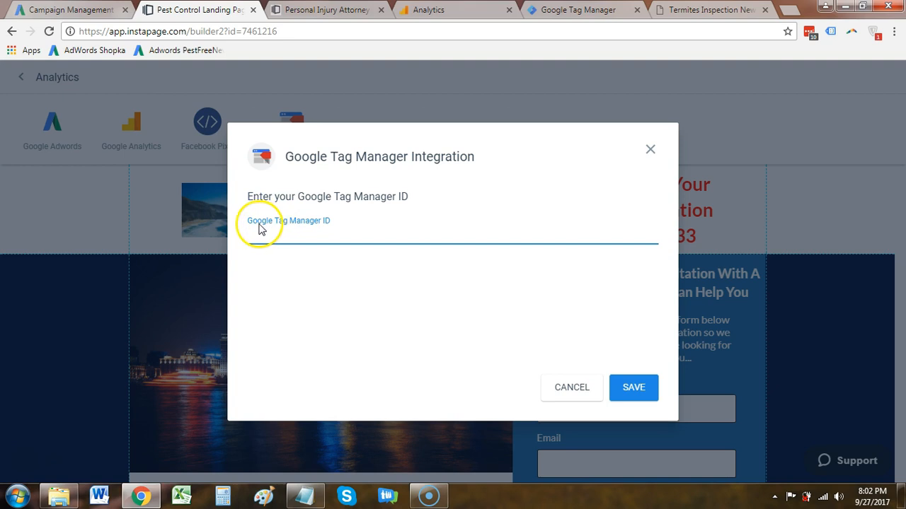
{"action": "left_click", "coordinate": [556, 7]}
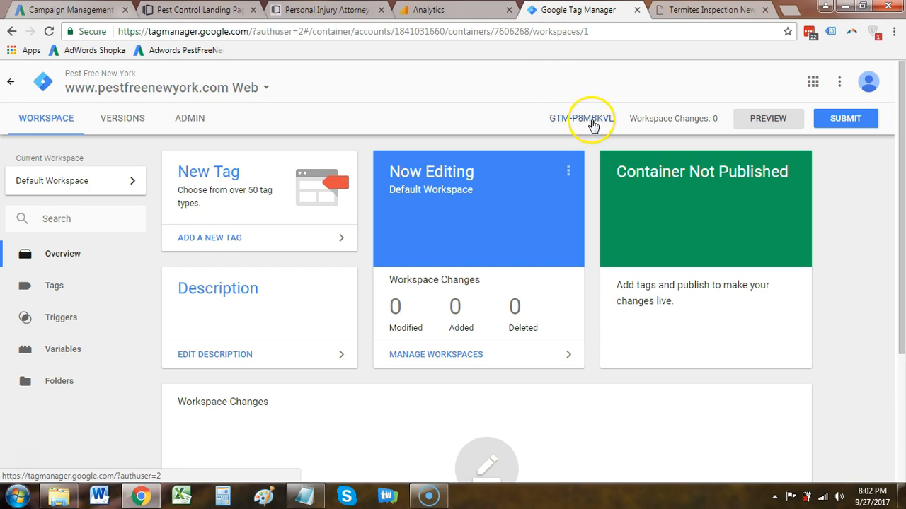
{"action": "left_click", "coordinate": [217, 10]}
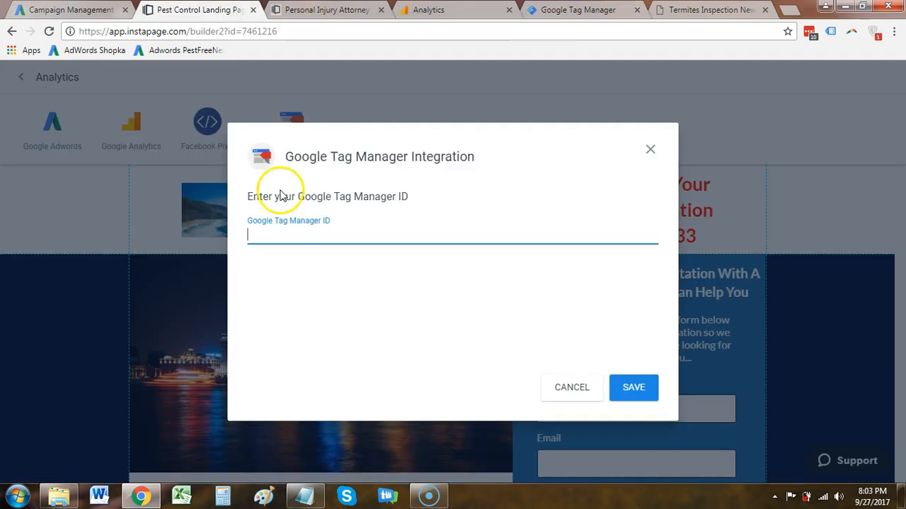
Step: Switch to the Notepad file and locate the container ID in both the script and noscript snippets
{"action": "left_click", "coordinate": [307, 496]}
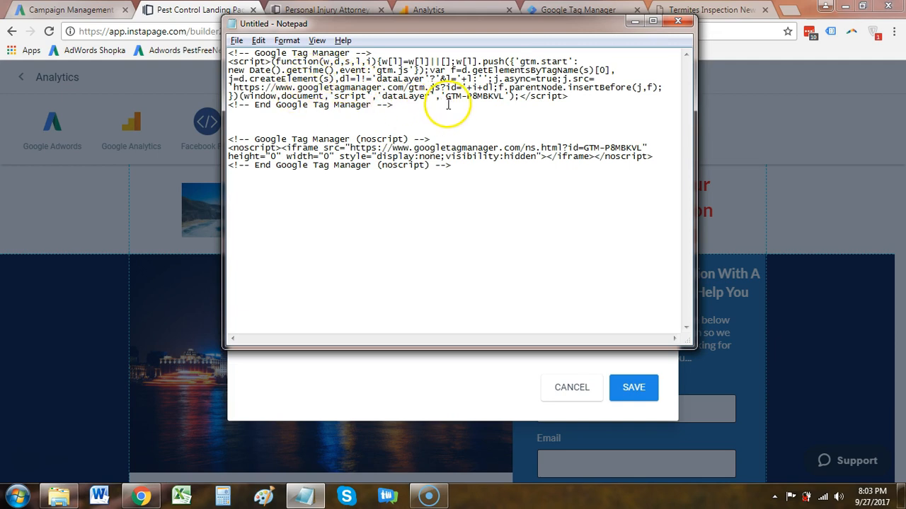
{"action": "left_click_drag", "start_coordinate": [446, 96], "coordinate": [499, 99]}
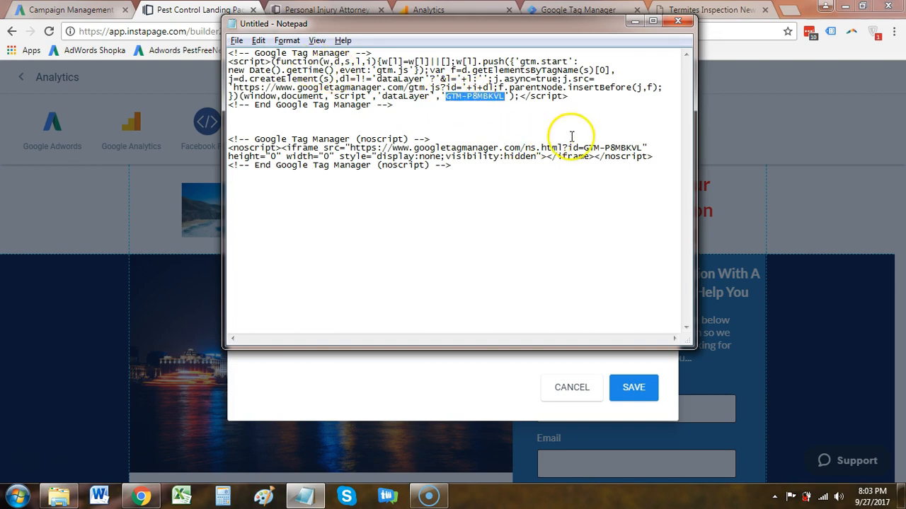
{"action": "left_click_drag", "start_coordinate": [584, 148], "coordinate": [641, 148]}
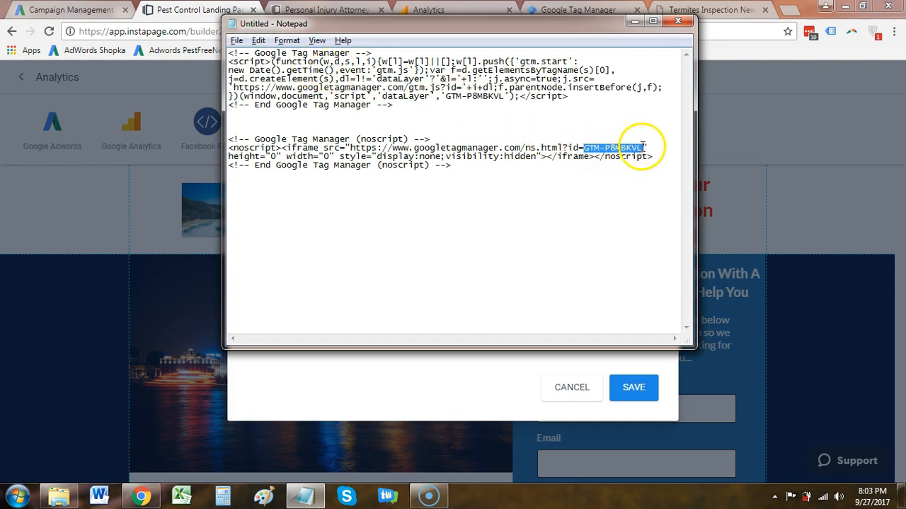
{"action": "left_click", "coordinate": [453, 120]}
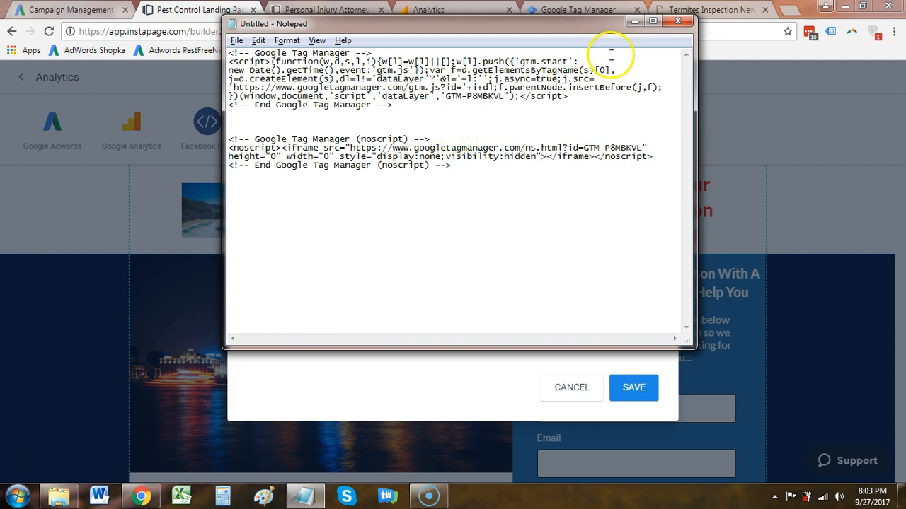
Step: Return to Instapage and cancel the Google Tag Manager integration without entering an ID
{"action": "left_click", "coordinate": [461, 392]}
{"action": "left_click", "coordinate": [331, 234]}
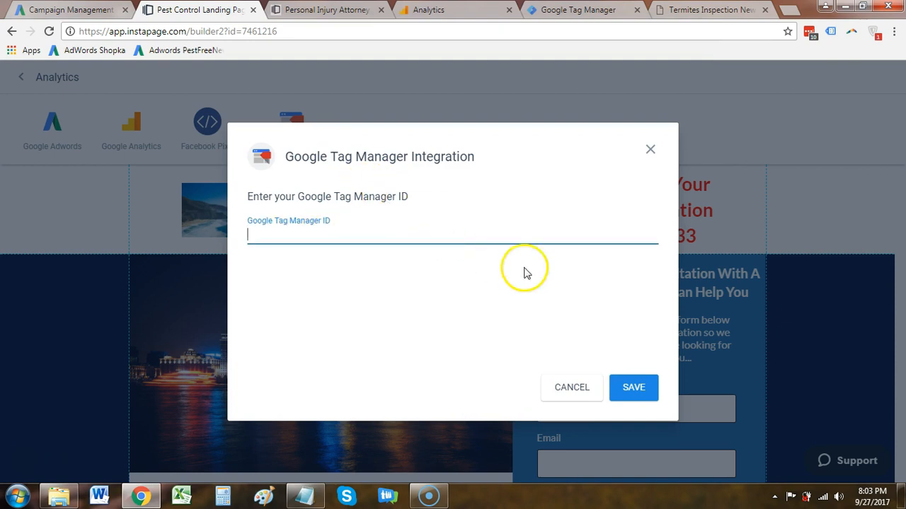
{"action": "left_click", "coordinate": [570, 389]}
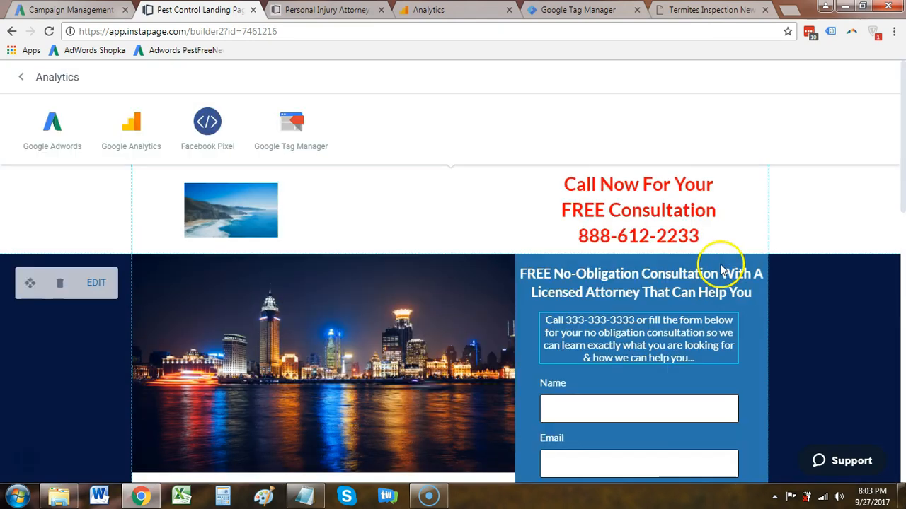
Step: Copy the main Google Tag Manager script from Notepad into the Head section of the Instapage page's Javascript settings
{"action": "left_click", "coordinate": [24, 76]}
{"action": "left_click", "coordinate": [865, 115]}
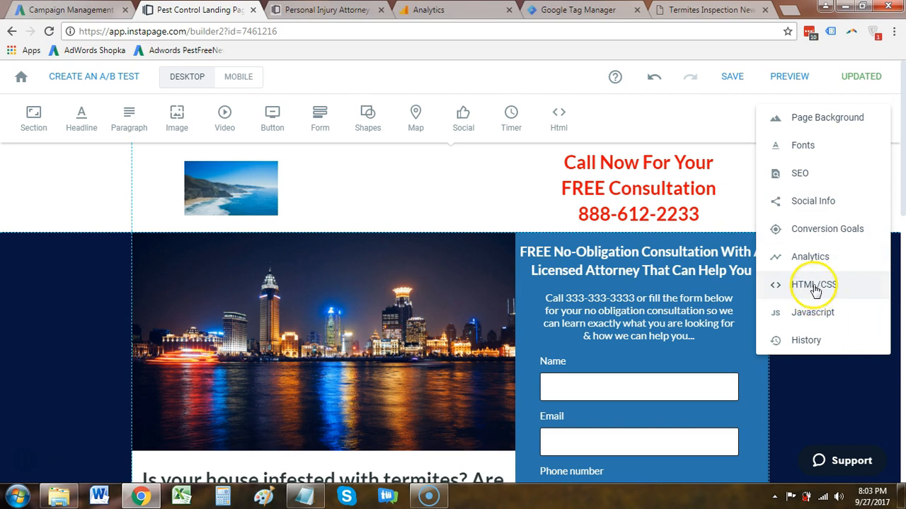
{"action": "left_click", "coordinate": [810, 313]}
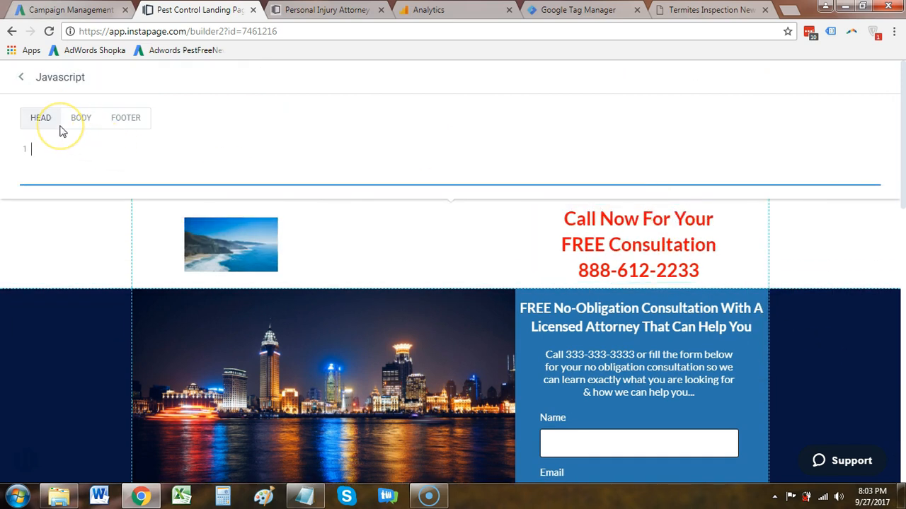
{"action": "key", "text": "alt+Tab"}
{"action": "left_click_drag", "start_coordinate": [393, 104], "coordinate": [225, 53]}
{"action": "key", "text": "ctrl+c"}
{"action": "key", "text": "alt+Tab"}
{"action": "left_click", "coordinate": [136, 146]}
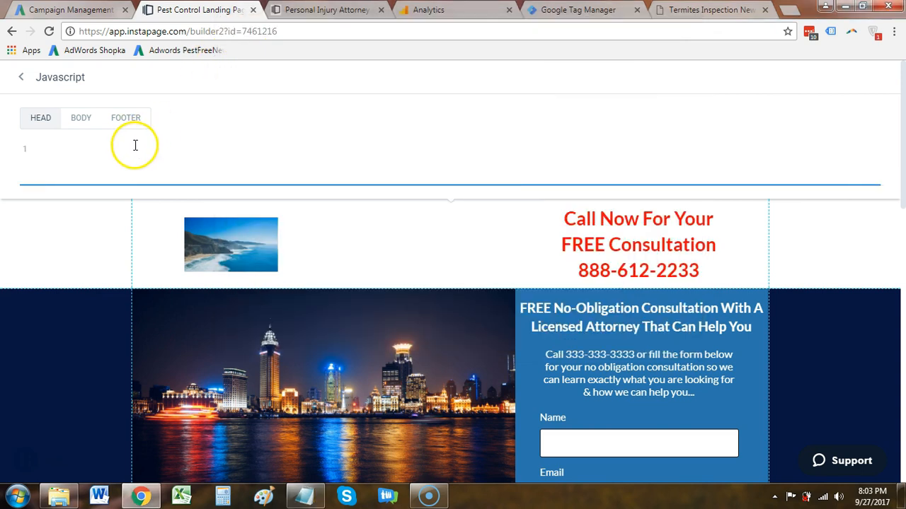
{"action": "key", "text": "ctrl+v"}
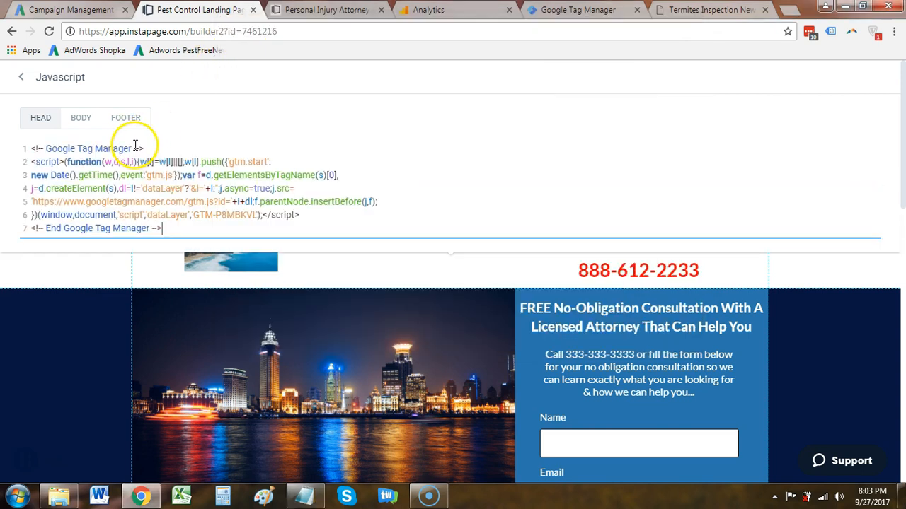
Step: Copy the Google Tag Manager noscript snippet from Notepad into the Body section of the page's Javascript settings
{"action": "left_click", "coordinate": [76, 120]}
{"action": "key", "text": "alt+Tab"}
{"action": "left_click_drag", "start_coordinate": [460, 165], "coordinate": [223, 138]}
{"action": "left_click", "coordinate": [144, 148]}
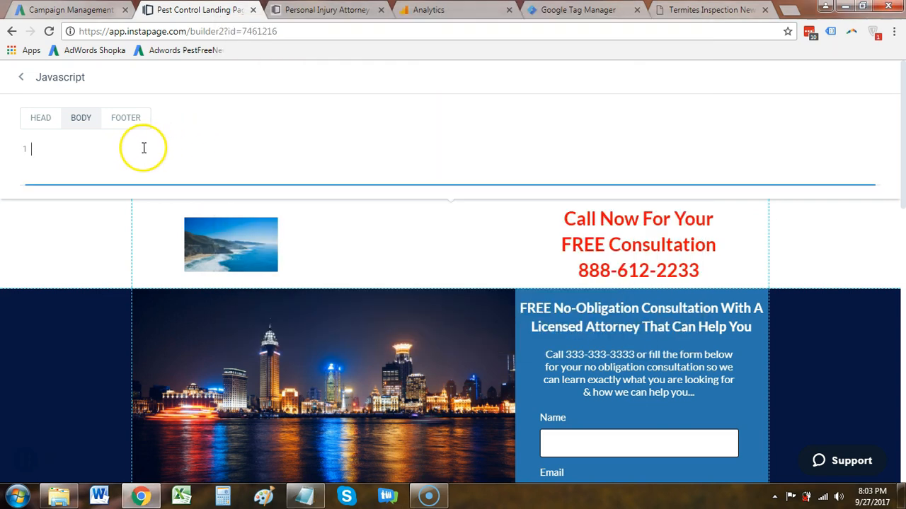
{"action": "key", "text": "ctrl+v"}
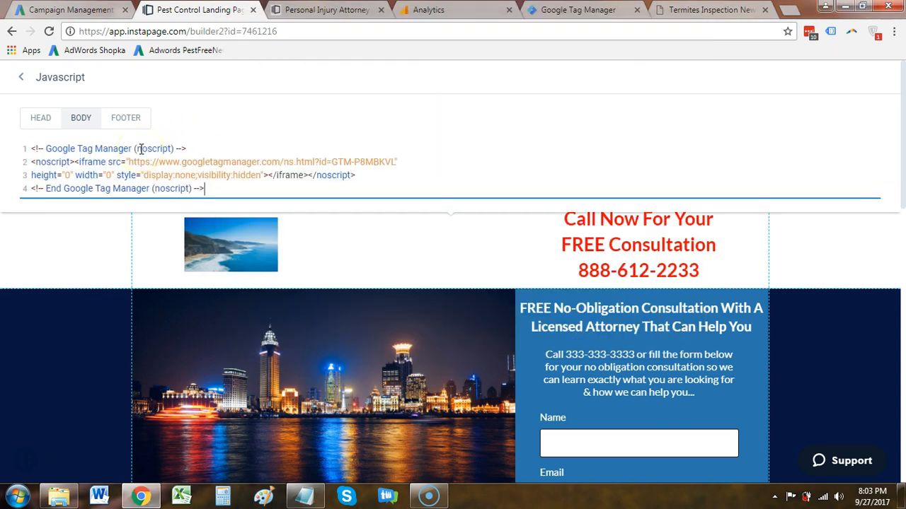
Step: Close the Javascript settings, save the Pest Control landing page and update its live version
{"action": "left_click", "coordinate": [797, 344]}
{"action": "scroll", "coordinate": [798, 342], "scroll_direction": "down", "scroll_amount": 1}
{"action": "left_click", "coordinate": [732, 76]}
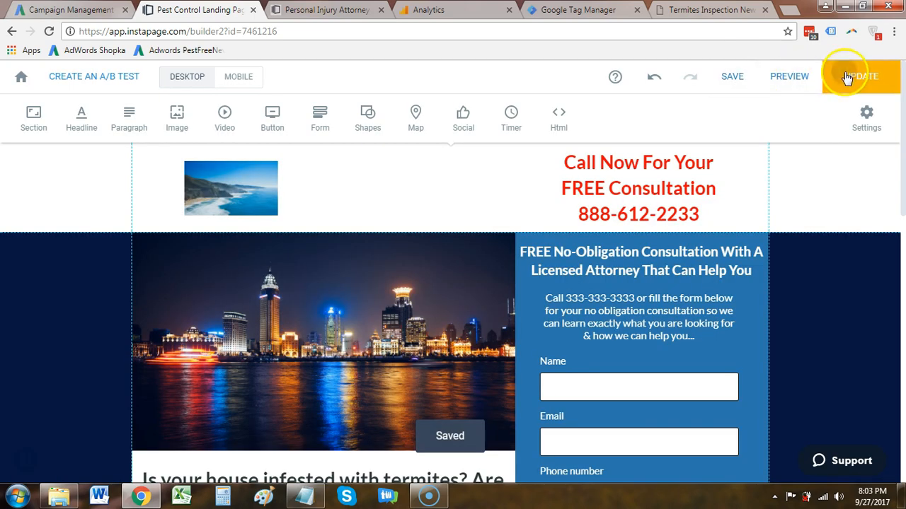
{"action": "left_click", "coordinate": [625, 214]}
{"action": "left_click", "coordinate": [861, 76]}
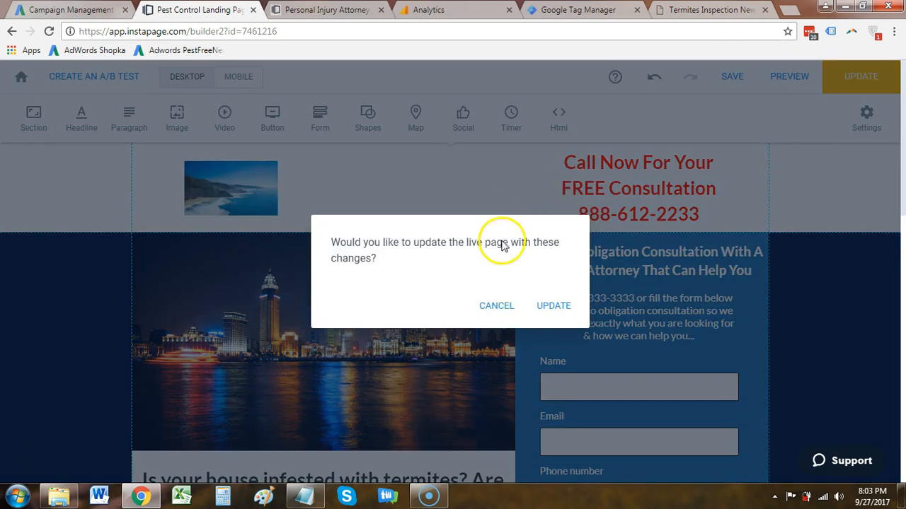
{"action": "left_click", "coordinate": [550, 307]}
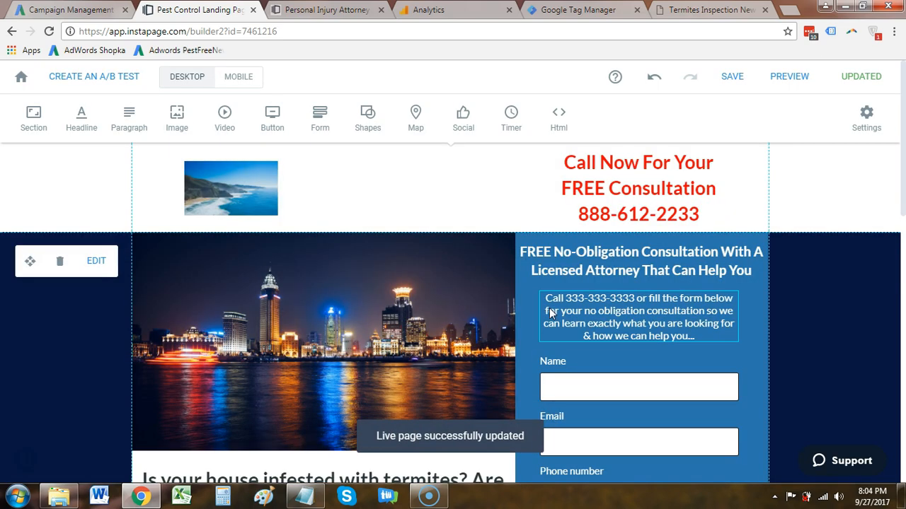
Step: Enable Google Tag Assistant on the live pestfreenewyork.pagedemo.co page and reload the page
{"action": "left_click", "coordinate": [346, 10]}
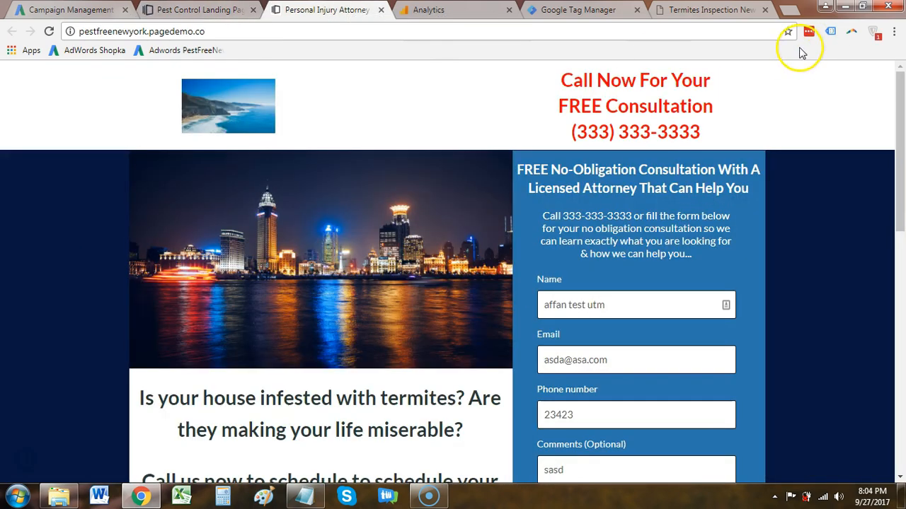
{"action": "left_click", "coordinate": [831, 31]}
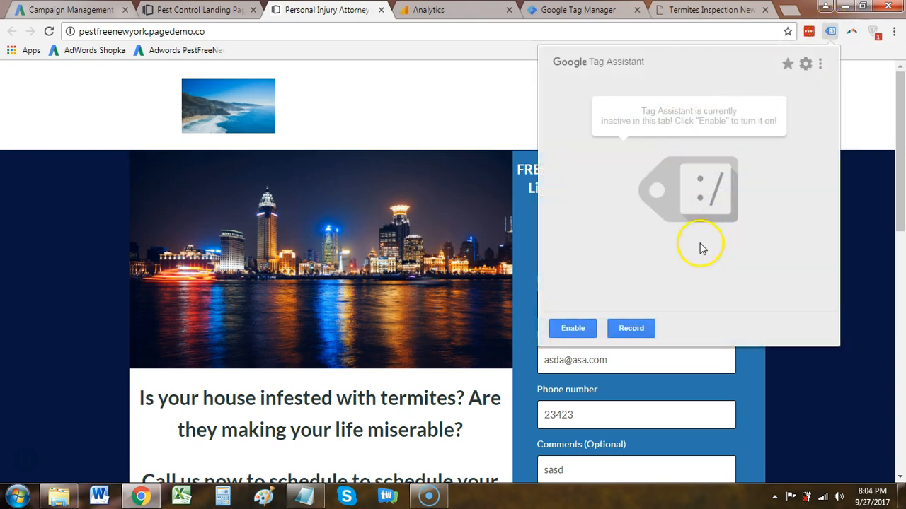
{"action": "left_click", "coordinate": [579, 328]}
{"action": "left_click", "coordinate": [359, 32]}
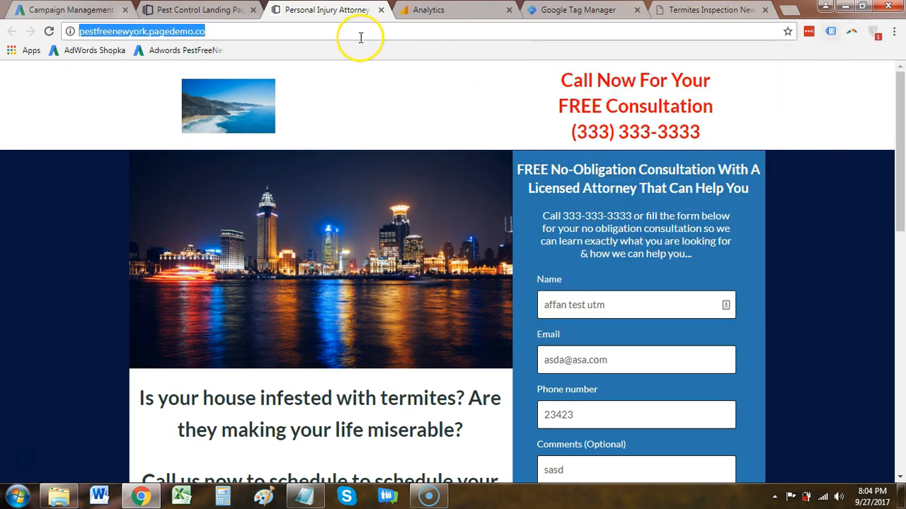
{"action": "key", "text": "Return"}
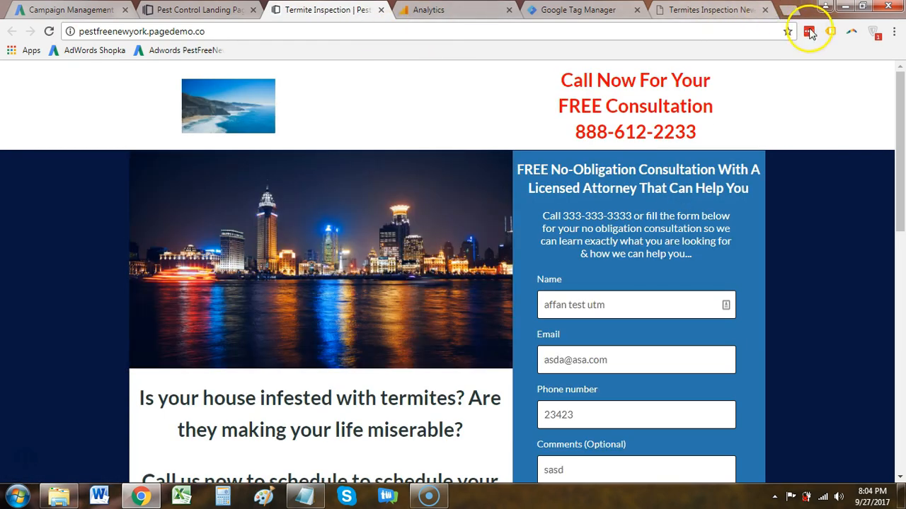
Step: Examine Tag Assistant's details for the Google Tag Manager tag on the live page and close the report
{"action": "left_click", "coordinate": [832, 32]}
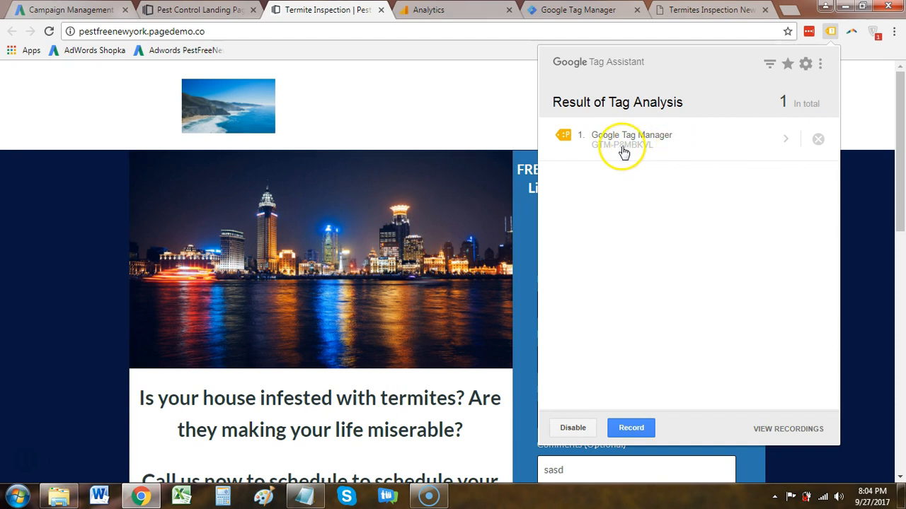
{"action": "left_click", "coordinate": [744, 144]}
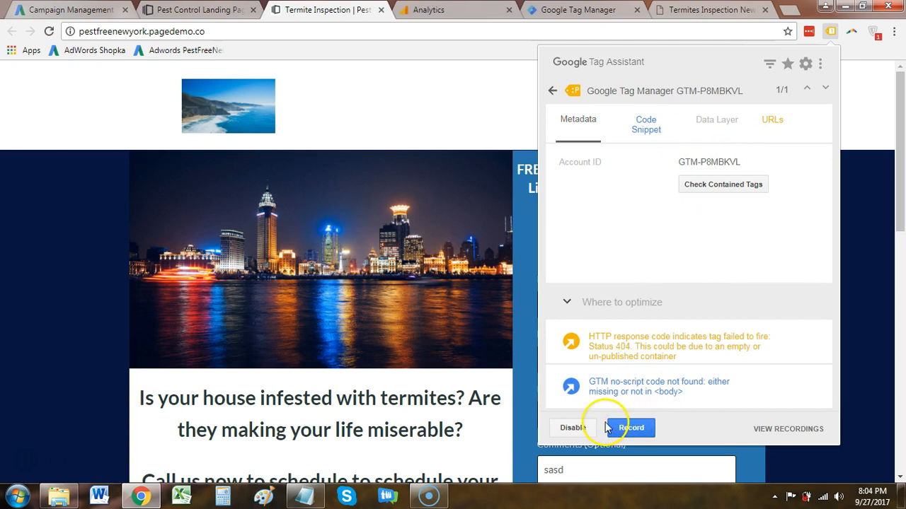
{"action": "left_click", "coordinate": [861, 184]}
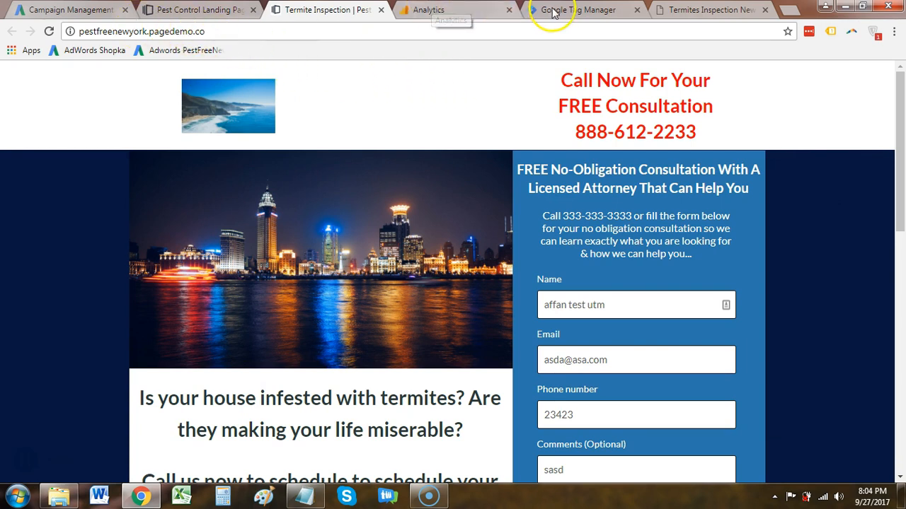
Step: Switch to Google AdWords and open the Audiences page of the shared library
{"action": "left_click", "coordinate": [576, 11]}
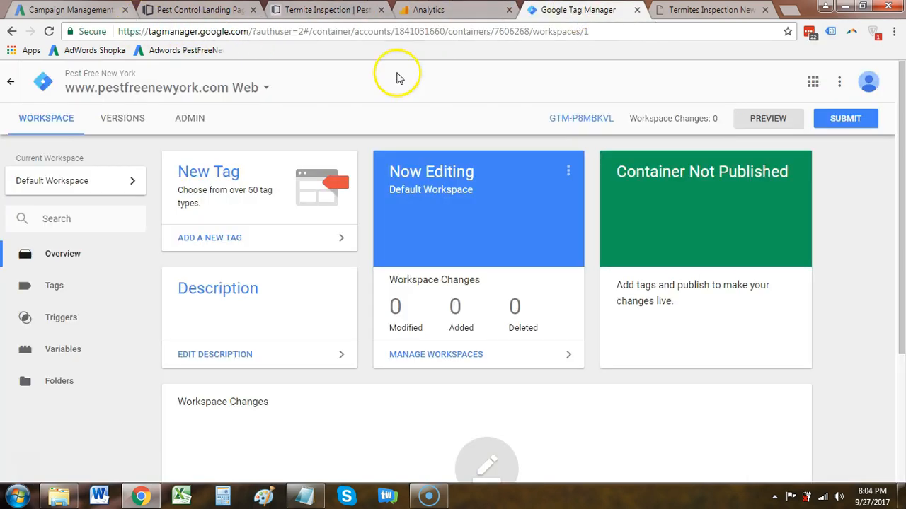
{"action": "left_click", "coordinate": [44, 7]}
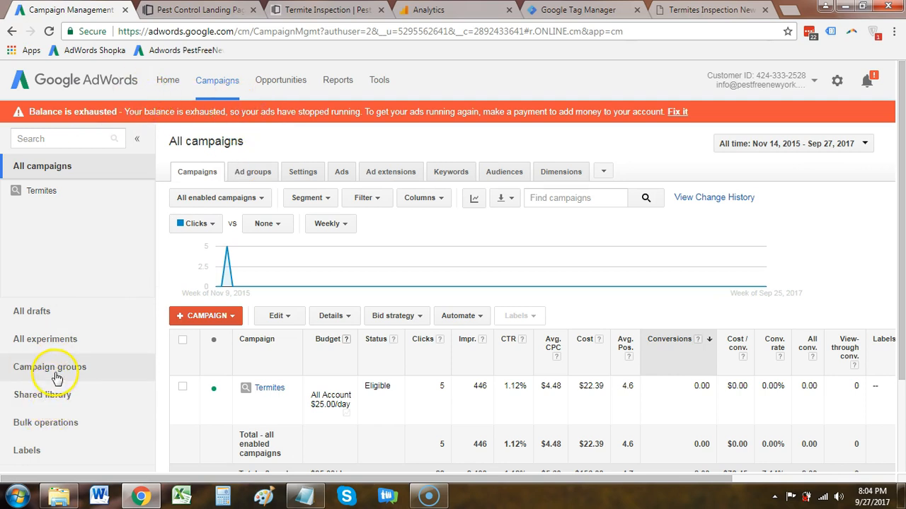
{"action": "left_click", "coordinate": [42, 395]}
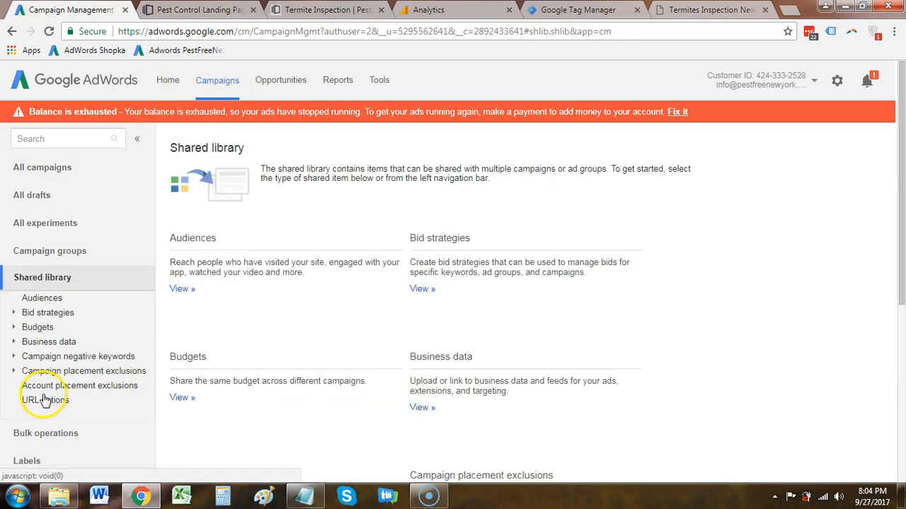
{"action": "left_click", "coordinate": [181, 289]}
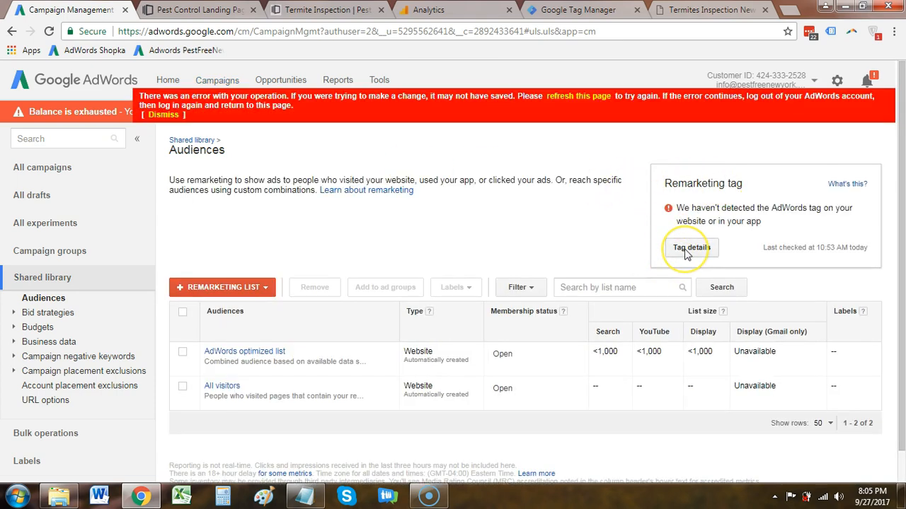
Step: Open the remarketing tag's setup details, expand the AdWords tag for websites and copy its full code
{"action": "left_click", "coordinate": [686, 251]}
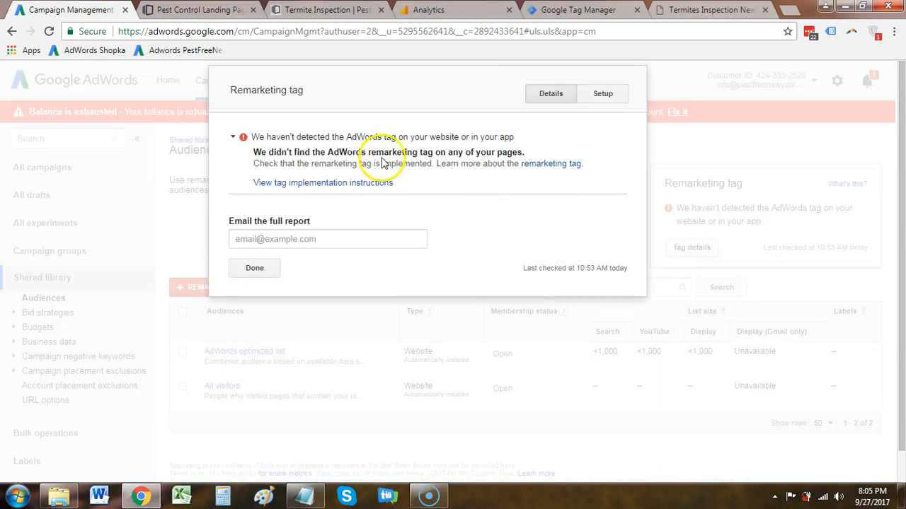
{"action": "left_click", "coordinate": [605, 94]}
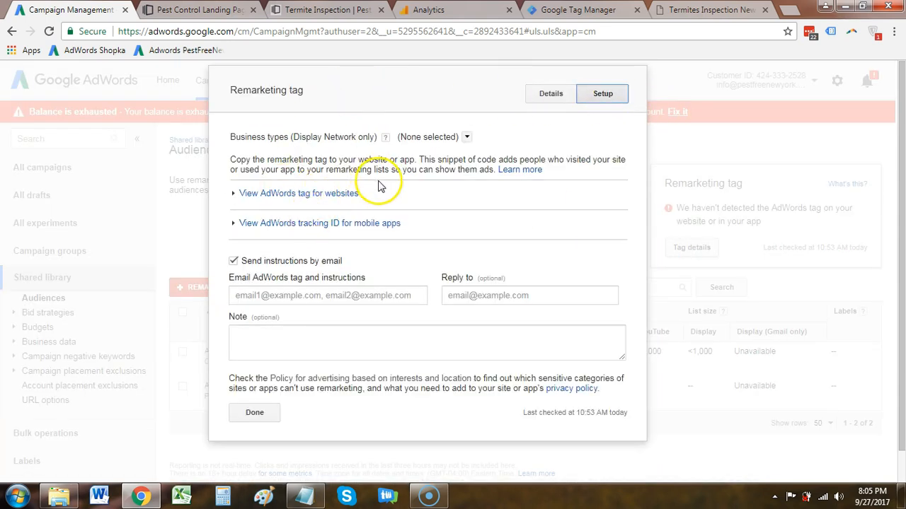
{"action": "left_click", "coordinate": [346, 201]}
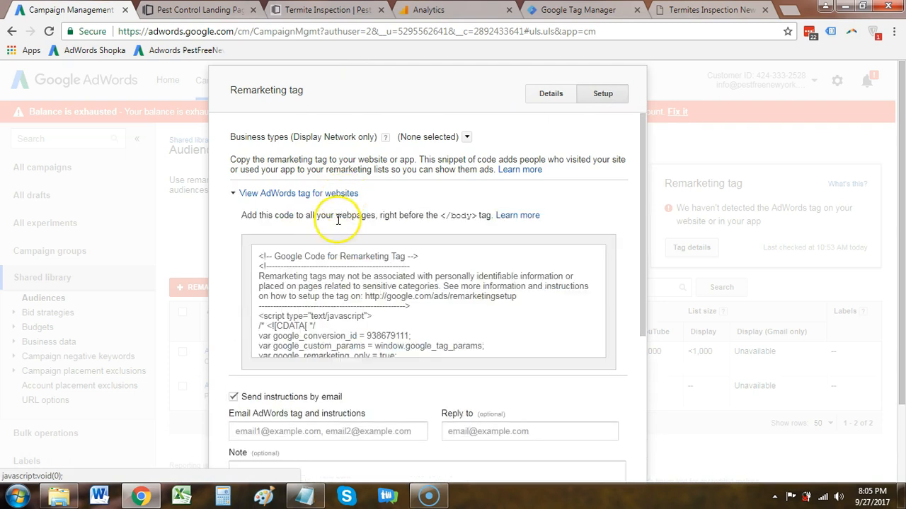
{"action": "left_click", "coordinate": [313, 280]}
{"action": "right_click", "coordinate": [314, 280]}
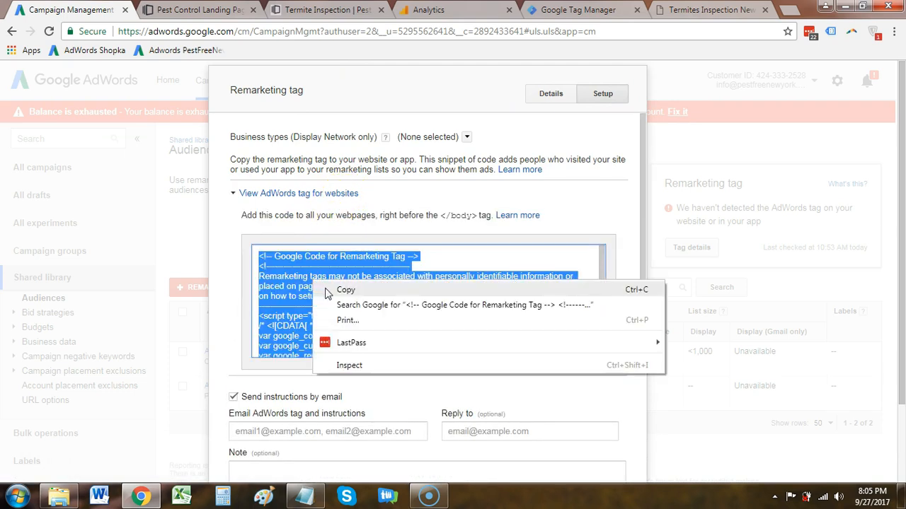
{"action": "left_click", "coordinate": [331, 290]}
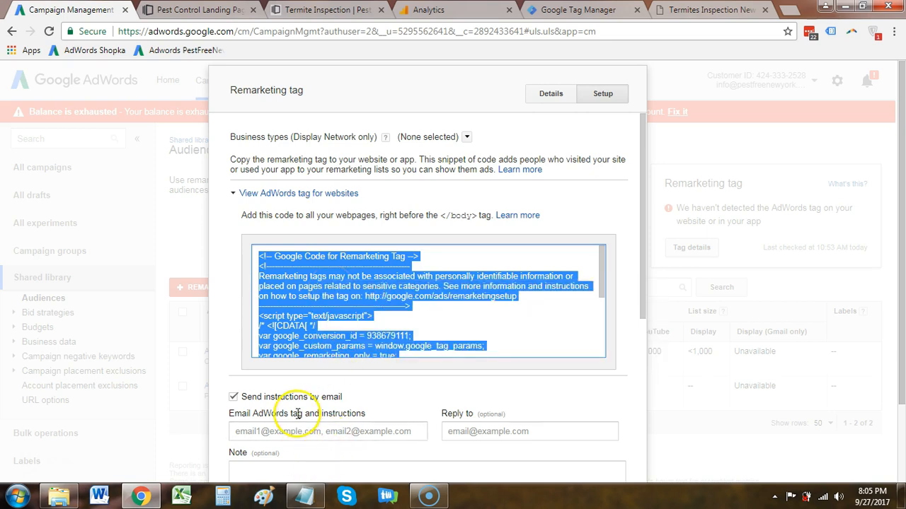
Step: Paste the copied AdWords remarketing code below the row of x's in the Notepad notes and switch to Google Tag Manager
{"action": "left_click", "coordinate": [304, 498]}
{"action": "left_click", "coordinate": [469, 185]}
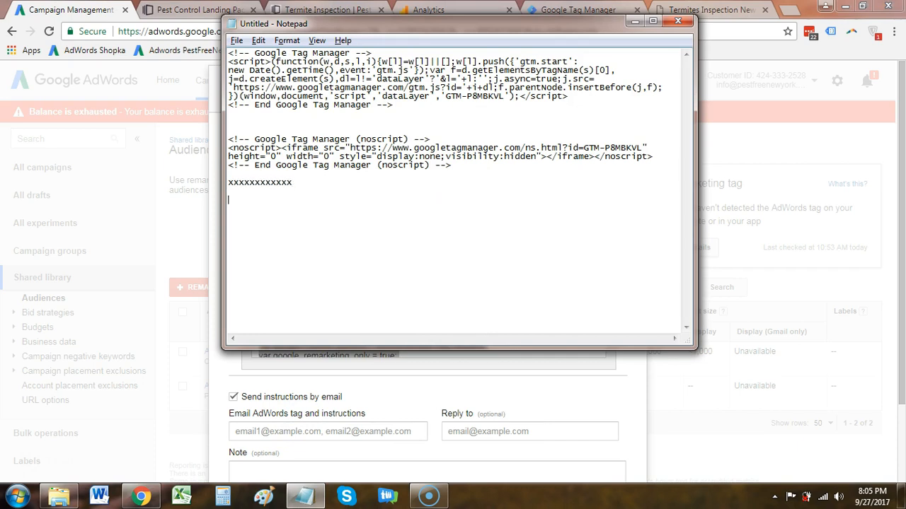
{"action": "key", "text": "ctrl+v"}
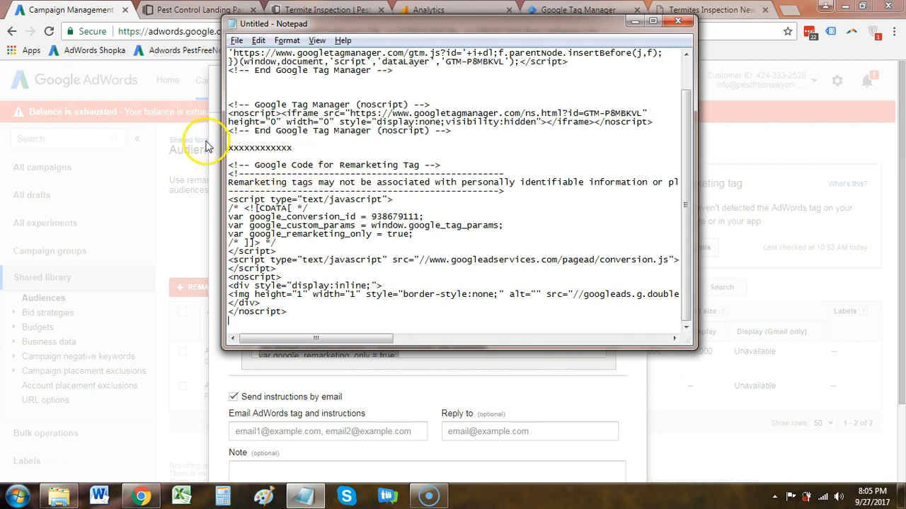
{"action": "left_click", "coordinate": [573, 10]}
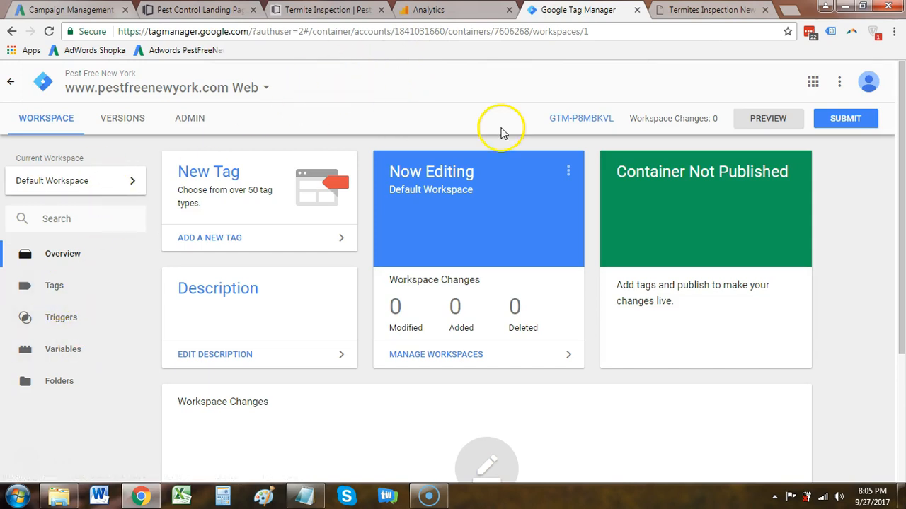
{"action": "left_click", "coordinate": [208, 177]}
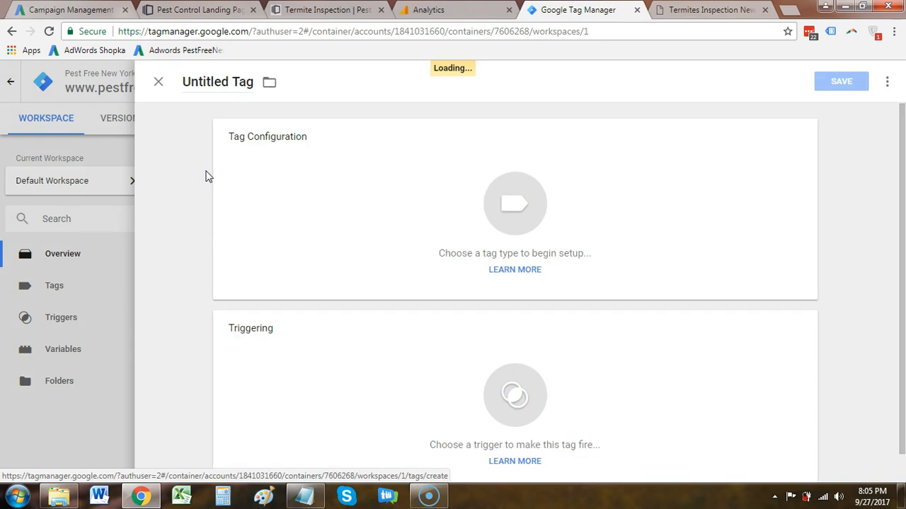
{"action": "left_click", "coordinate": [219, 80]}
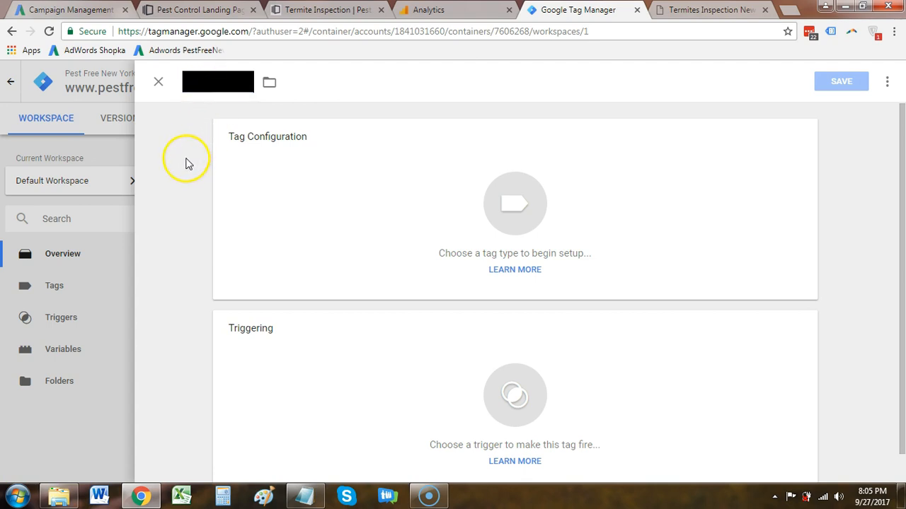
{"action": "left_click", "coordinate": [158, 84]}
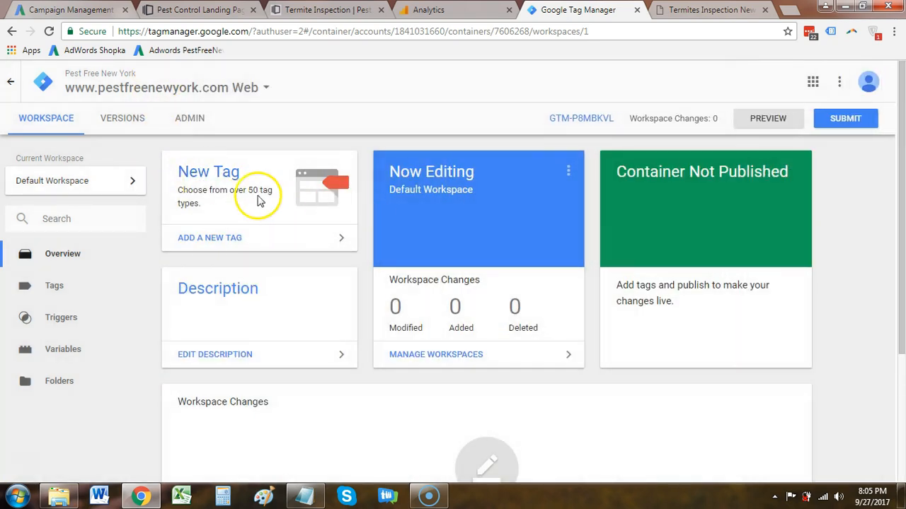
Step: Create a new tag in the Default Workspace and name it "Adwords Remarketing Code"
{"action": "left_click", "coordinate": [212, 170]}
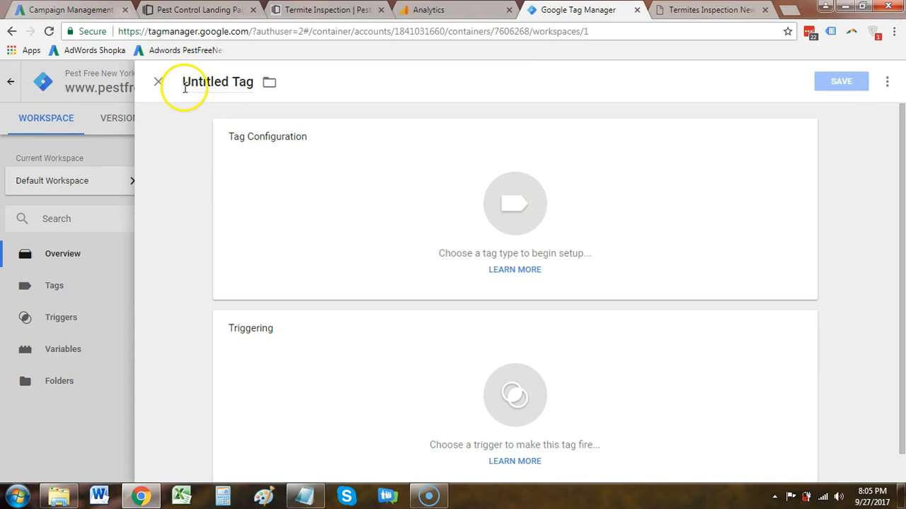
{"action": "left_click", "coordinate": [186, 92]}
{"action": "type", "text": "A"}
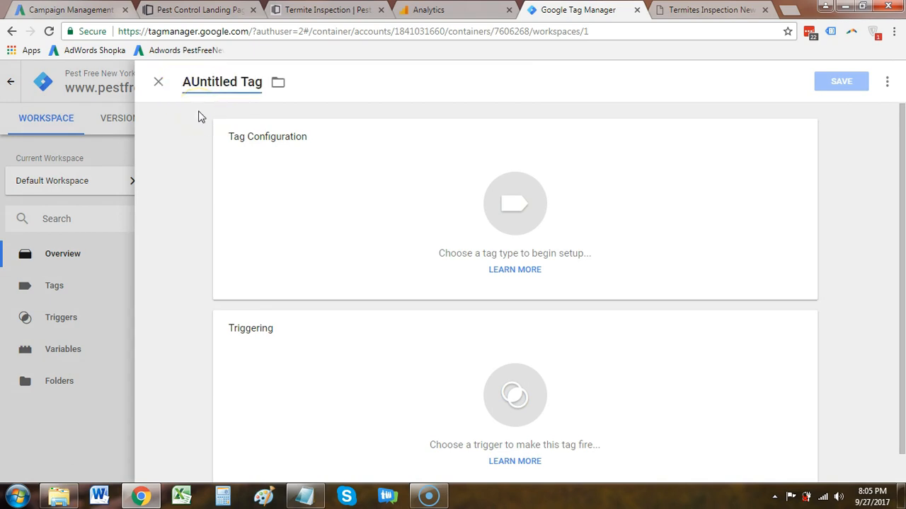
{"action": "key", "text": "ctrl+a"}
{"action": "type", "text": "A"}
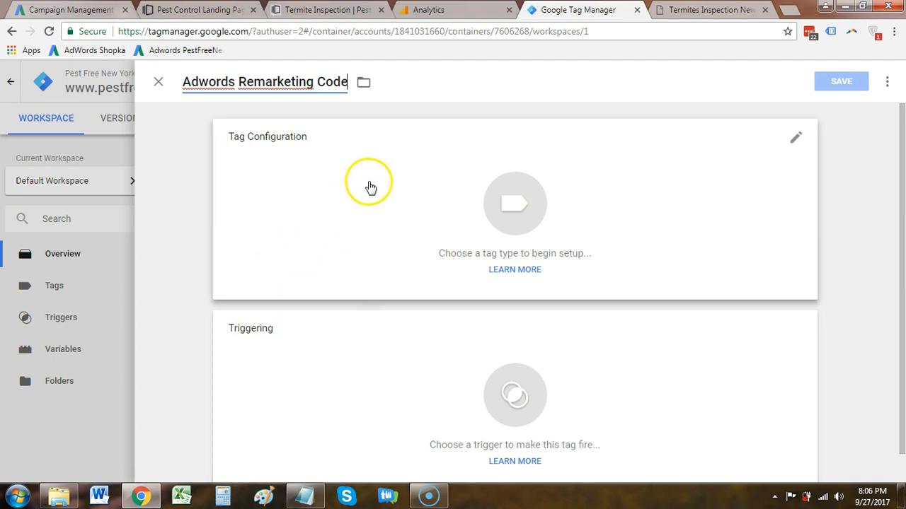
Step: Open the tag type choices for the new tag and examine the featured, custom and third-party types on offer
{"action": "left_click", "coordinate": [441, 186]}
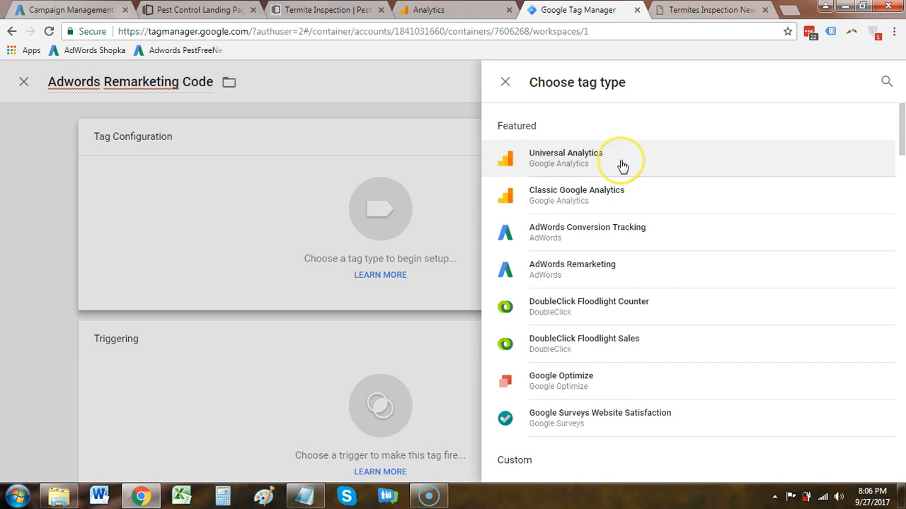
{"action": "left_click", "coordinate": [619, 196]}
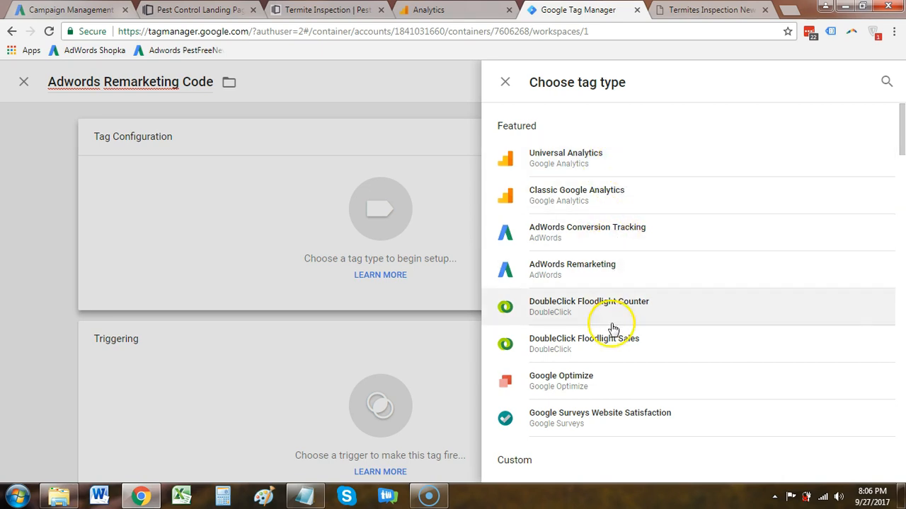
{"action": "scroll", "coordinate": [594, 382], "scroll_direction": "down", "scroll_amount": 3}
{"action": "scroll", "coordinate": [597, 316], "scroll_direction": "down", "scroll_amount": 4}
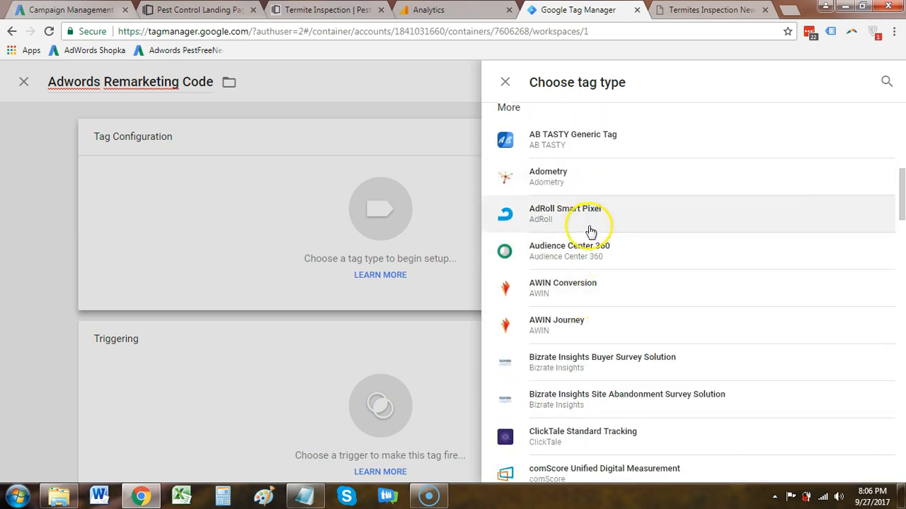
{"action": "scroll", "coordinate": [590, 232], "scroll_direction": "down", "scroll_amount": 4}
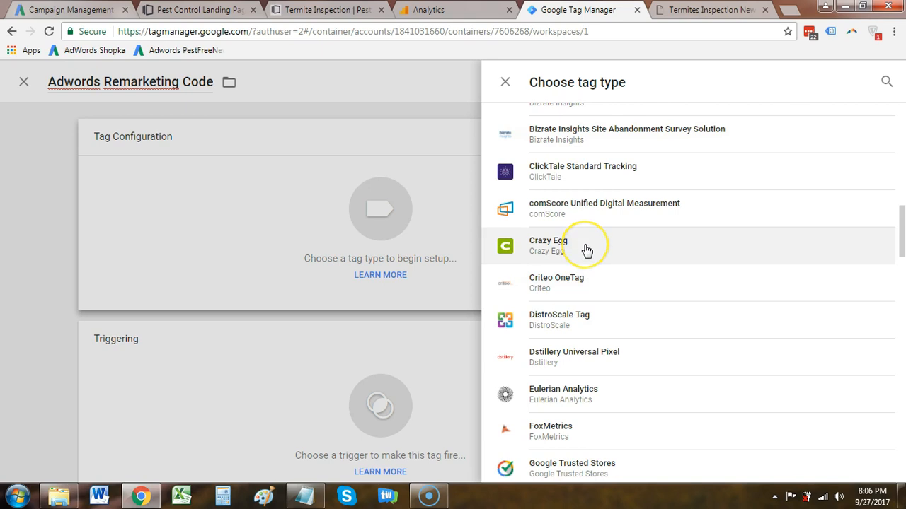
{"action": "scroll", "coordinate": [587, 249], "scroll_direction": "down", "scroll_amount": 4}
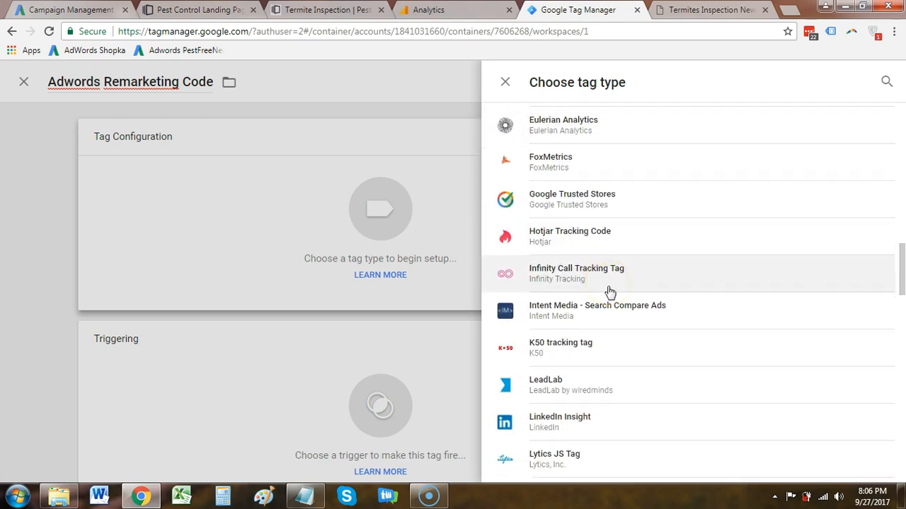
{"action": "scroll", "coordinate": [610, 292], "scroll_direction": "down", "scroll_amount": 2}
{"action": "scroll", "coordinate": [608, 293], "scroll_direction": "down", "scroll_amount": 2}
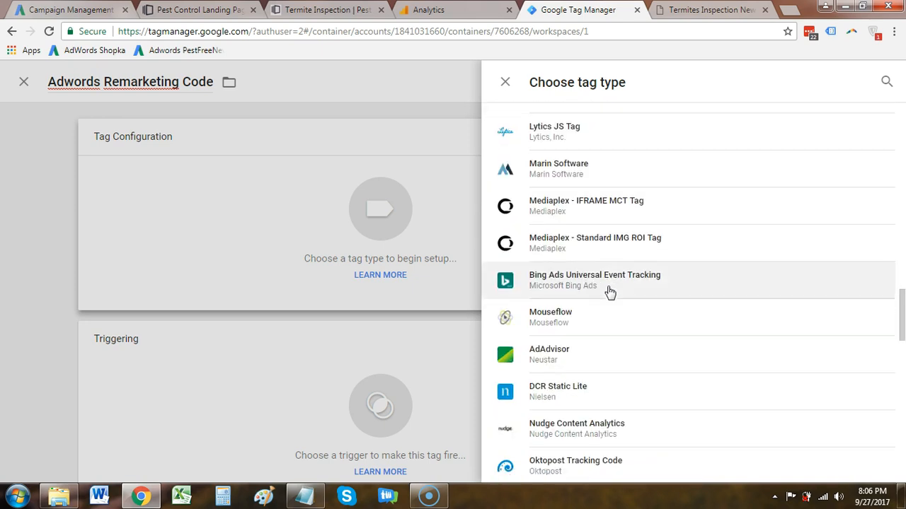
{"action": "scroll", "coordinate": [602, 256], "scroll_direction": "down", "scroll_amount": 5}
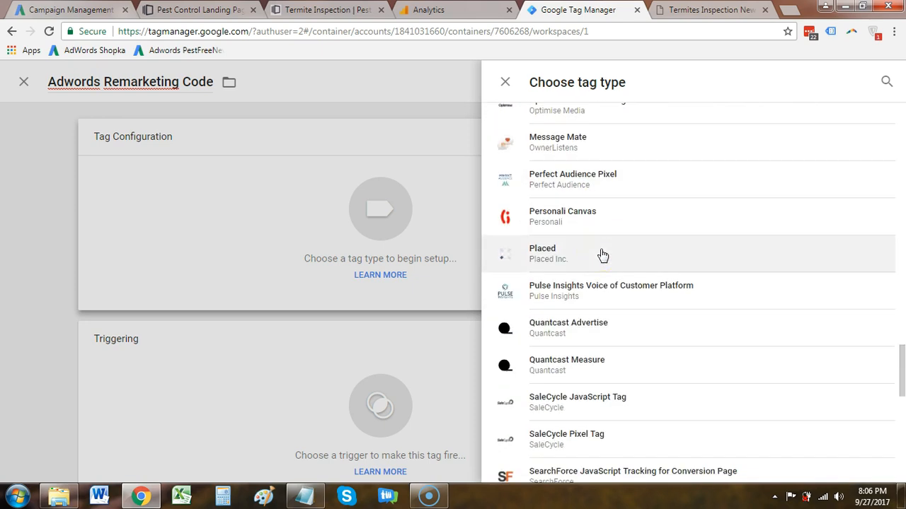
{"action": "scroll", "coordinate": [602, 255], "scroll_direction": "down", "scroll_amount": 3}
{"action": "scroll", "coordinate": [521, 278], "scroll_direction": "down", "scroll_amount": 2}
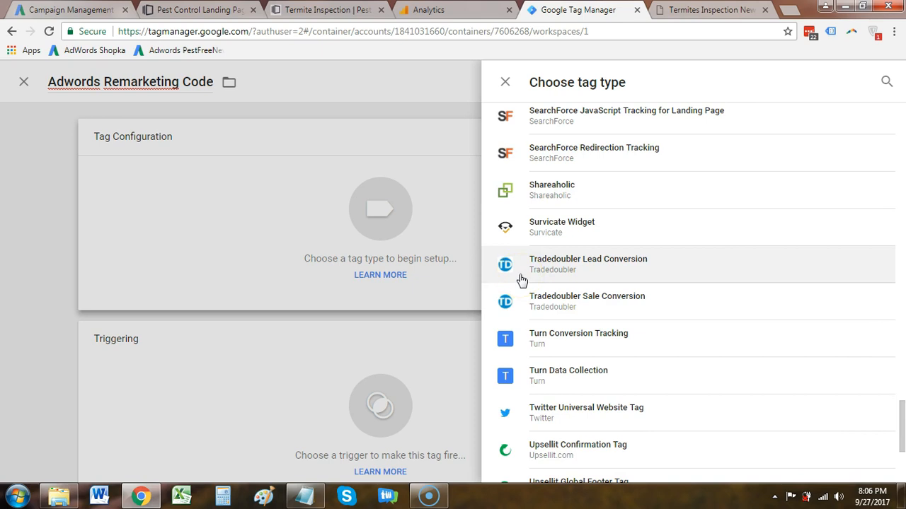
{"action": "scroll", "coordinate": [522, 279], "scroll_direction": "down", "scroll_amount": 3}
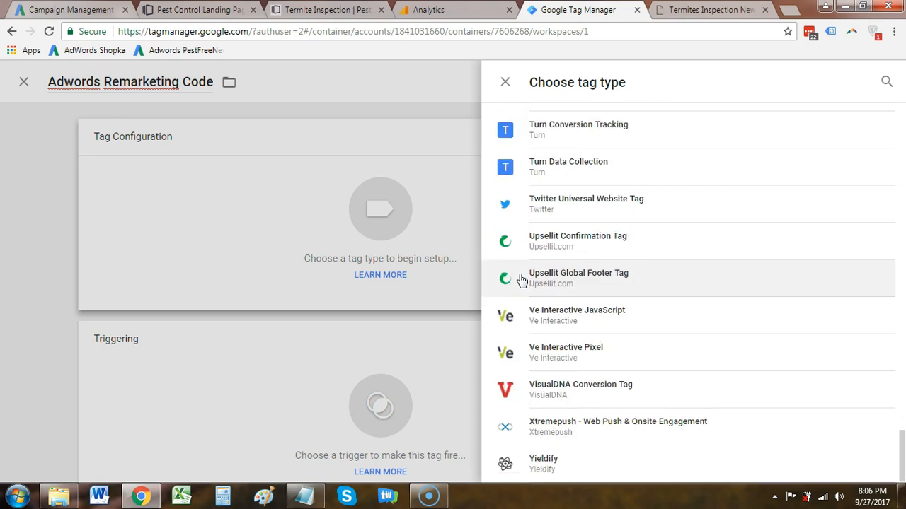
{"action": "scroll", "coordinate": [531, 323], "scroll_direction": "up", "scroll_amount": 10}
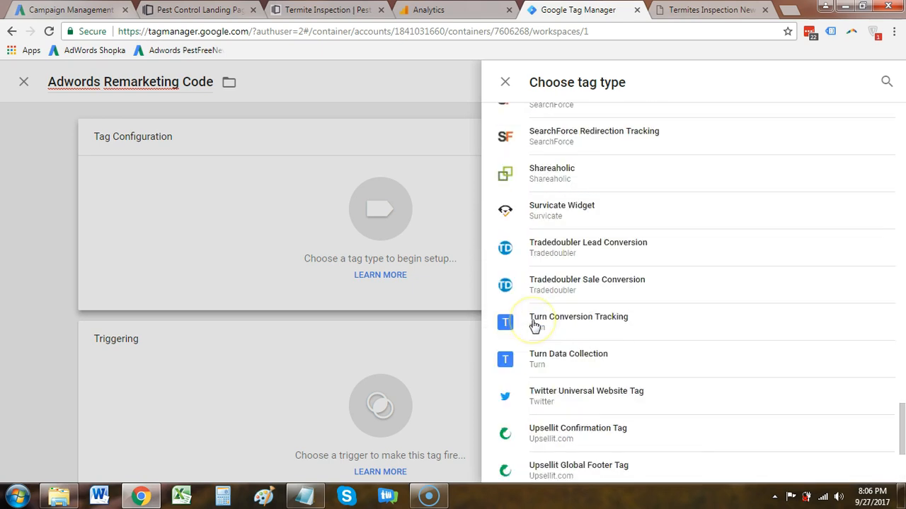
{"action": "scroll", "coordinate": [533, 325], "scroll_direction": "up", "scroll_amount": 20}
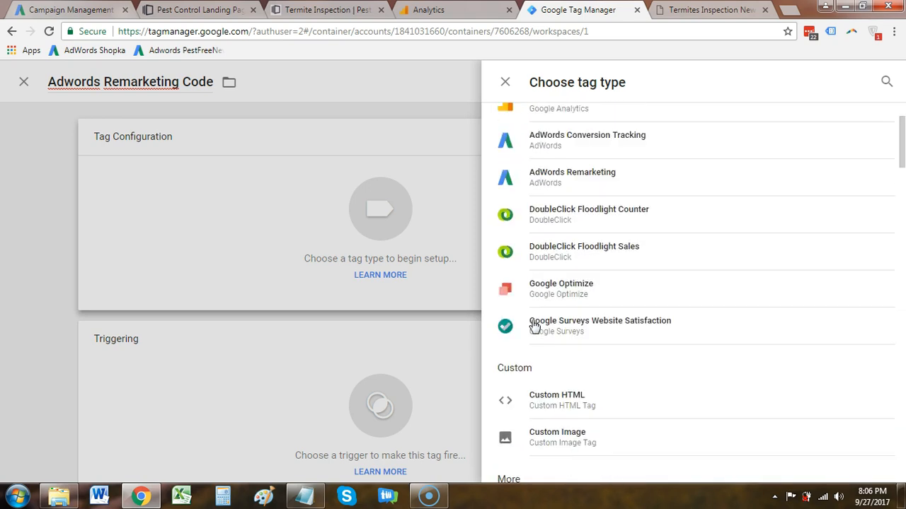
Step: Set the tag type to AdWords Remarketing
{"action": "left_click", "coordinate": [570, 225]}
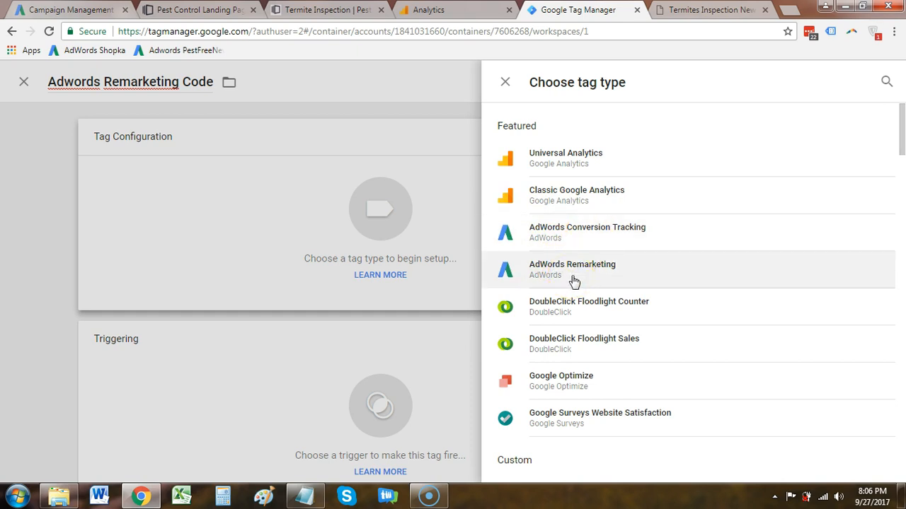
{"action": "left_click", "coordinate": [649, 274]}
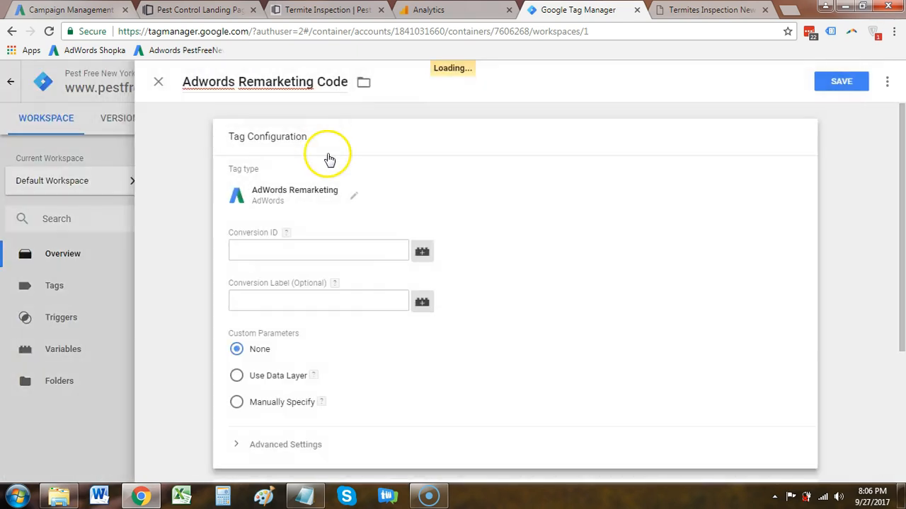
{"action": "mouse_move", "coordinate": [286, 238]}
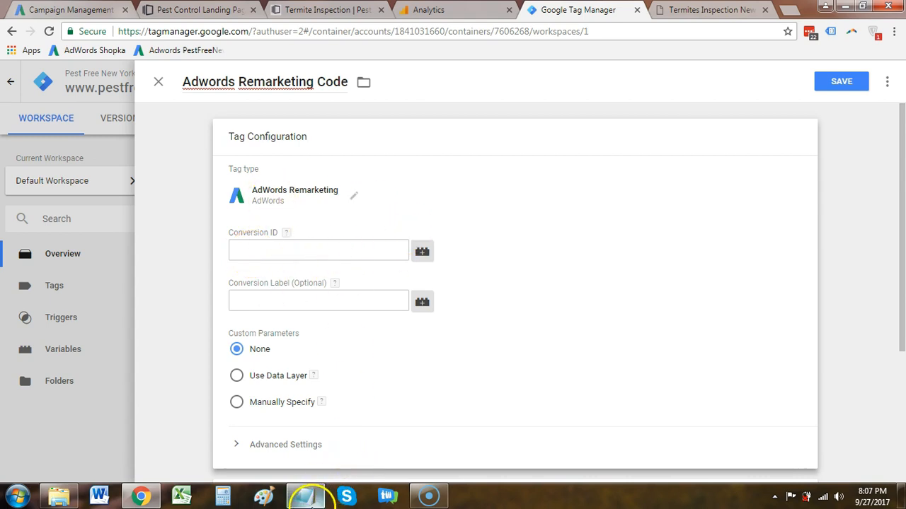
Step: Switch to Notepad and copy the google_conversion_id value from the saved remarketing code
{"action": "left_click", "coordinate": [305, 496]}
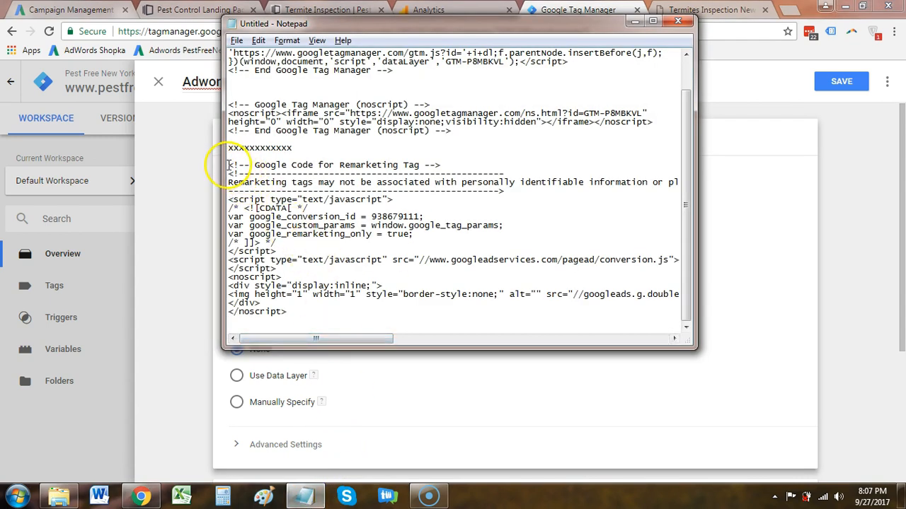
{"action": "left_click", "coordinate": [169, 322]}
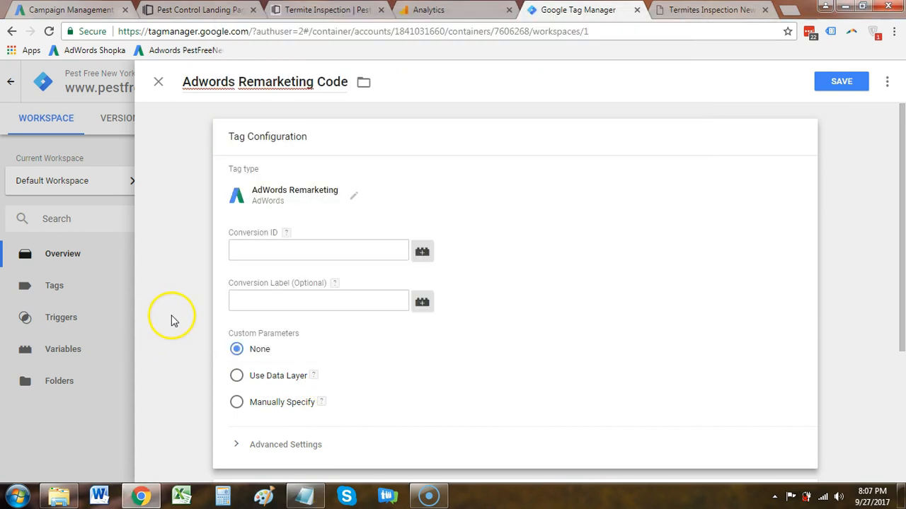
{"action": "left_click", "coordinate": [297, 178]}
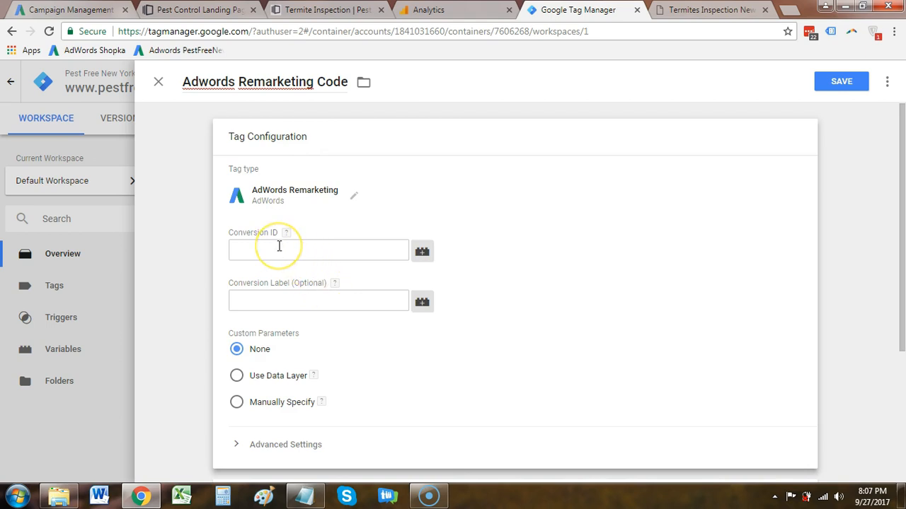
{"action": "key", "text": "alt+Tab"}
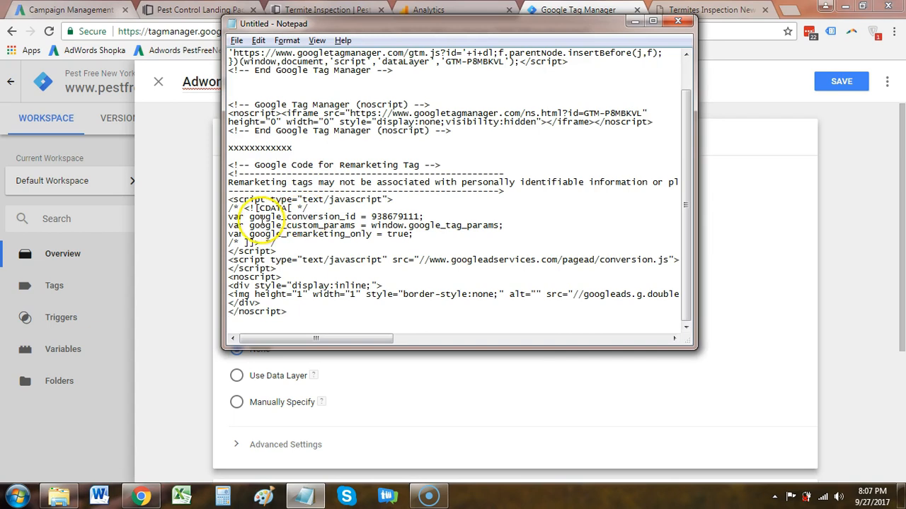
{"action": "left_click_drag", "start_coordinate": [228, 219], "coordinate": [417, 216]}
{"action": "left_click", "coordinate": [373, 217]}
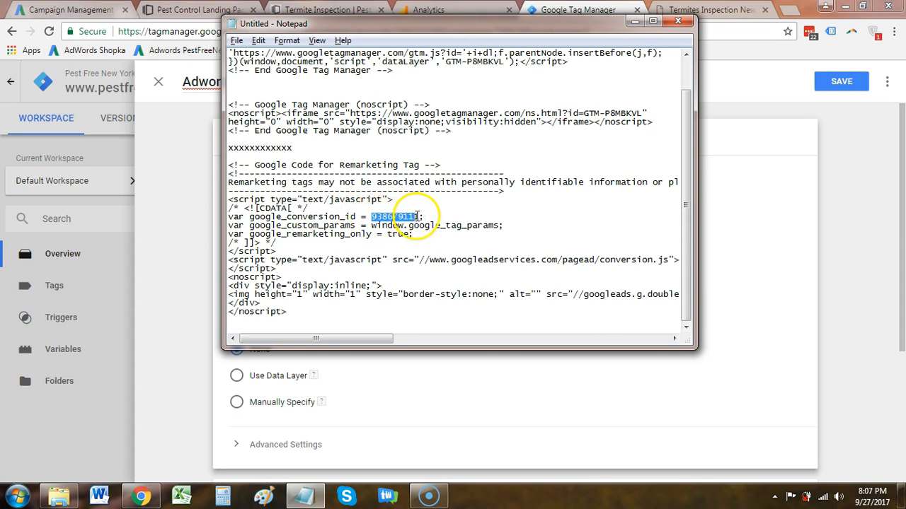
{"action": "right_click", "coordinate": [412, 216]}
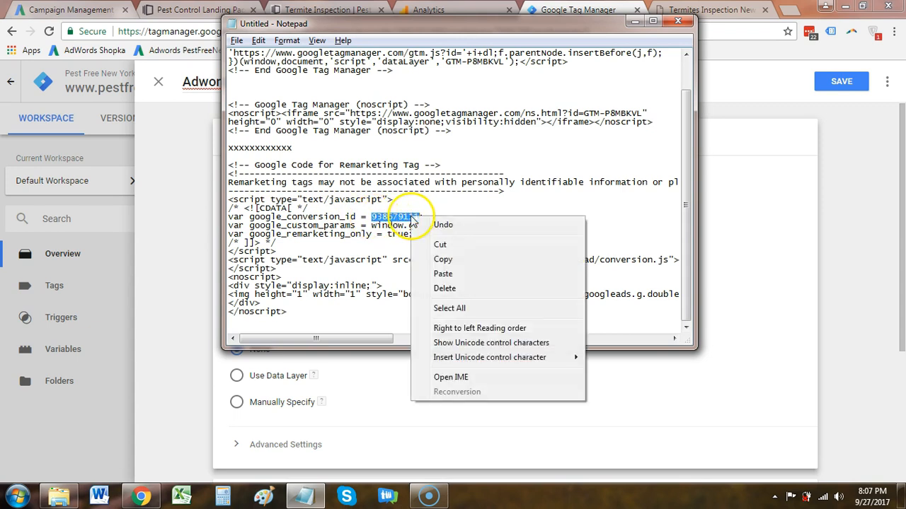
{"action": "left_click", "coordinate": [433, 259]}
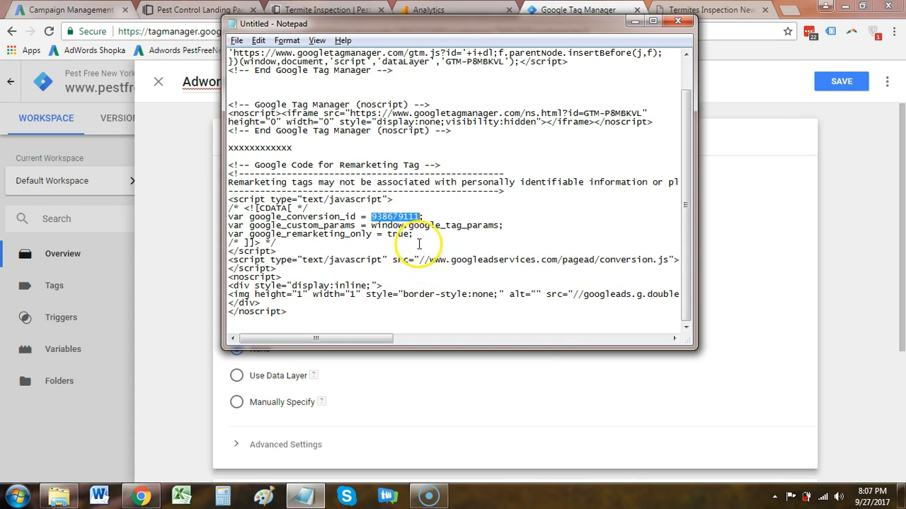
Step: Return to Google Tag Manager and paste the copied number as the remarketing tag's Conversion ID
{"action": "left_click", "coordinate": [202, 189]}
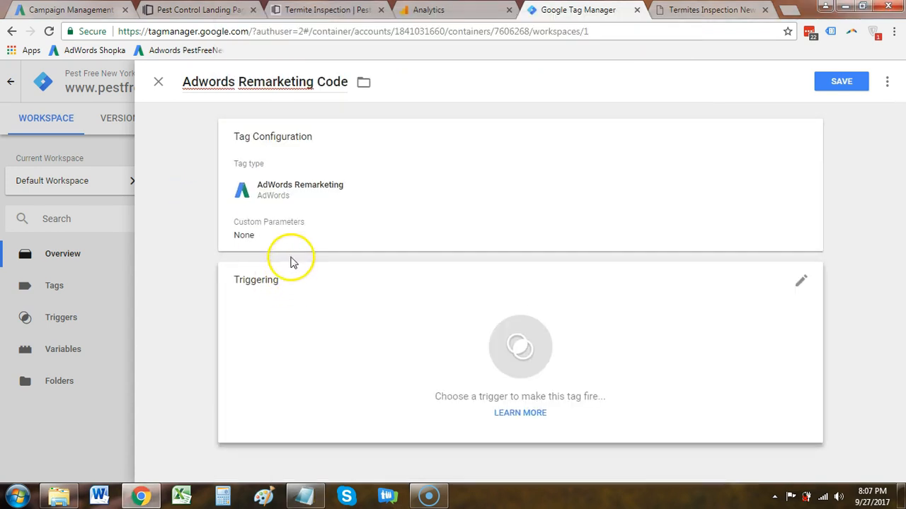
{"action": "left_click", "coordinate": [281, 198]}
{"action": "left_click", "coordinate": [294, 247]}
{"action": "right_click", "coordinate": [294, 247]}
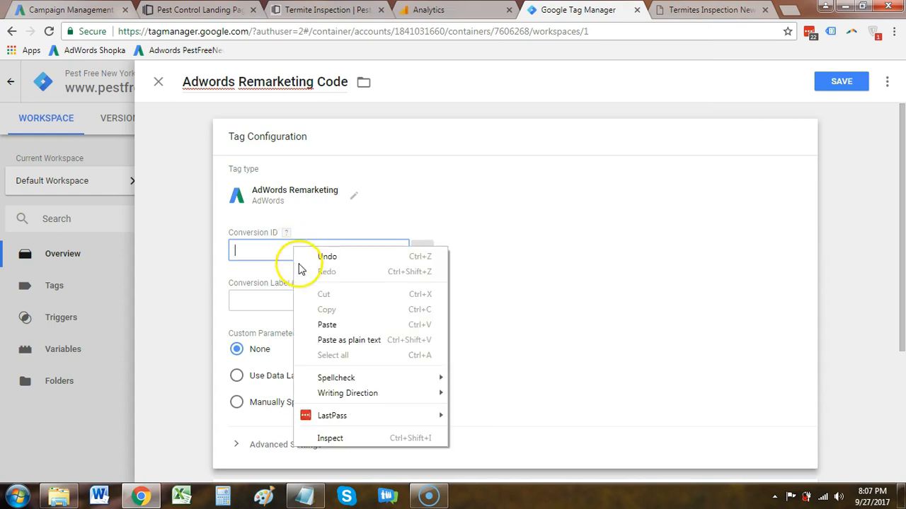
{"action": "left_click", "coordinate": [332, 320]}
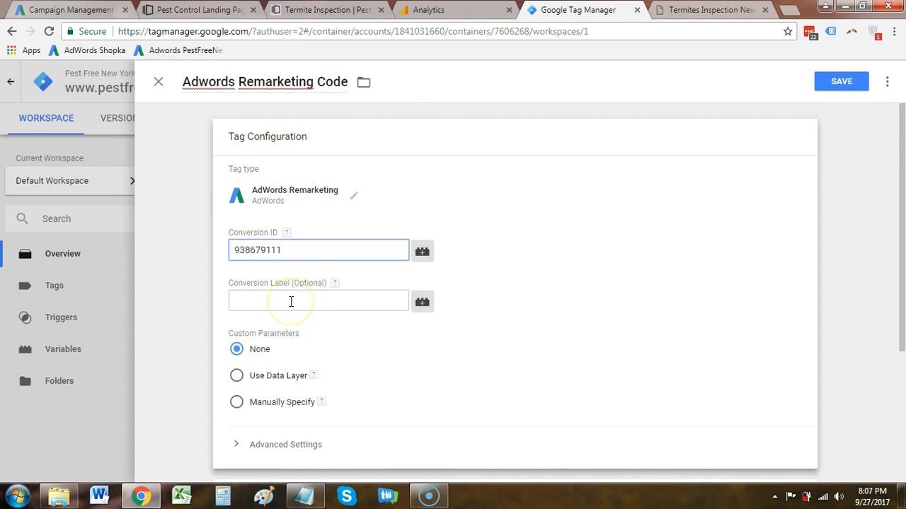
Step: Examine the remarketing tag's custom parameters, advanced settings and triggering section
{"action": "scroll", "coordinate": [227, 262], "scroll_direction": "down", "scroll_amount": 3}
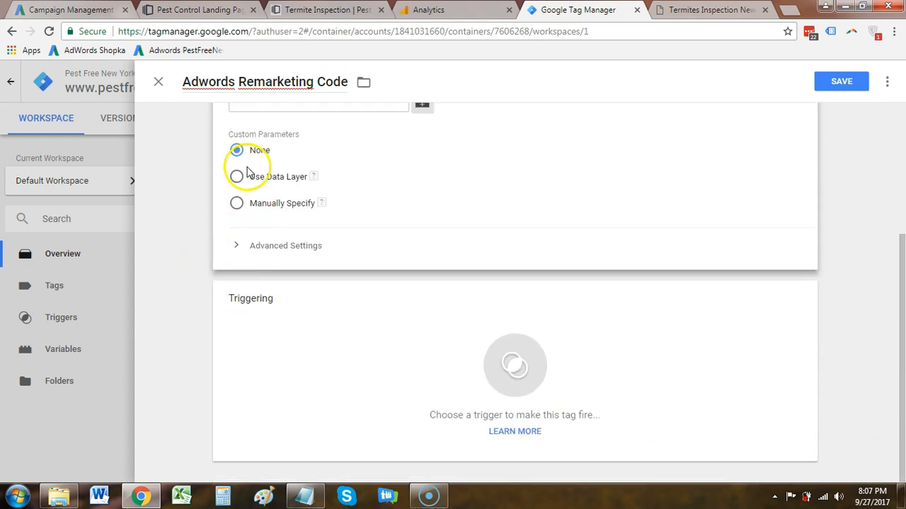
{"action": "left_click", "coordinate": [235, 248]}
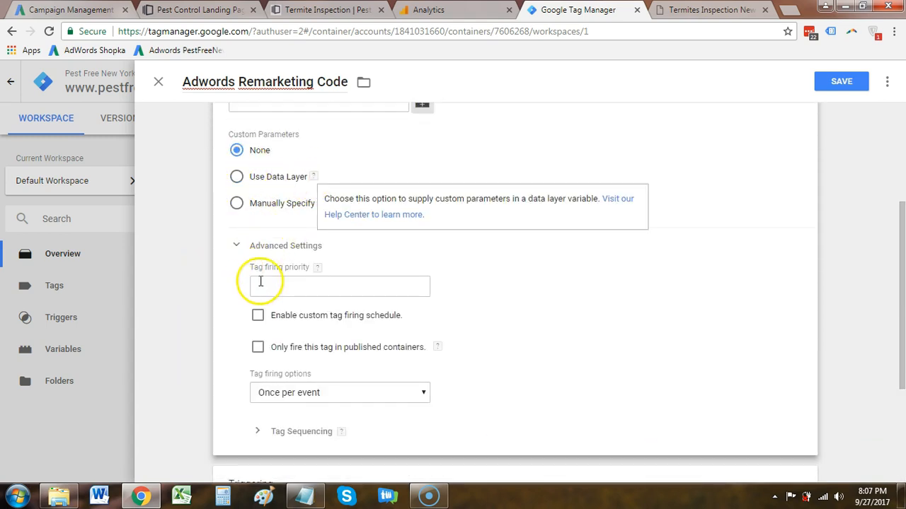
{"action": "left_click", "coordinate": [237, 247]}
{"action": "scroll", "coordinate": [207, 239], "scroll_direction": "up", "scroll_amount": 1}
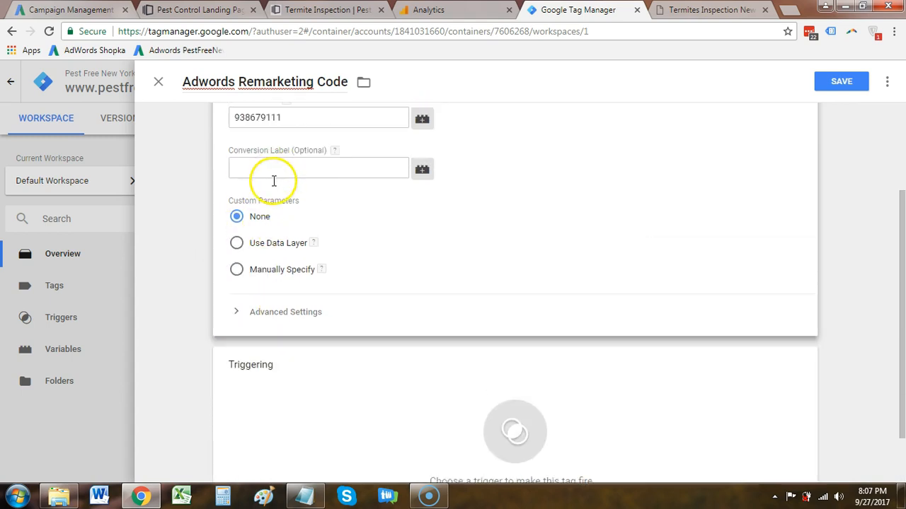
{"action": "scroll", "coordinate": [312, 191], "scroll_direction": "up", "scroll_amount": 2}
{"action": "scroll", "coordinate": [480, 271], "scroll_direction": "down", "scroll_amount": 3}
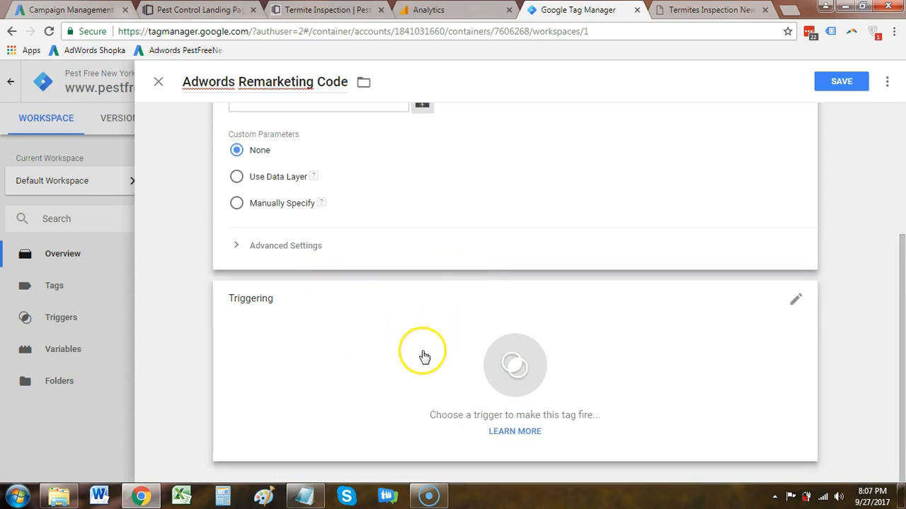
{"action": "scroll", "coordinate": [393, 225], "scroll_direction": "up", "scroll_amount": 3}
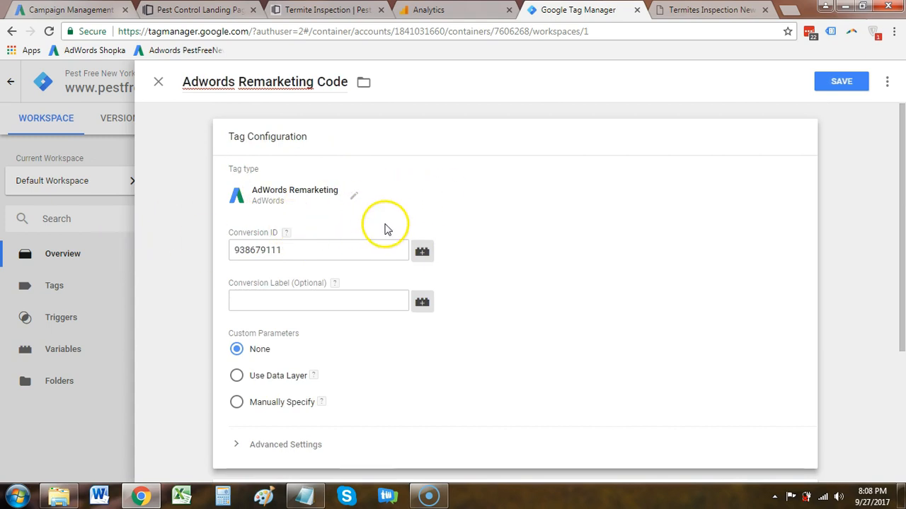
Step: Assign the All Pages page view trigger to the remarketing tag
{"action": "scroll", "coordinate": [384, 227], "scroll_direction": "down", "scroll_amount": 3}
{"action": "left_click", "coordinate": [503, 351]}
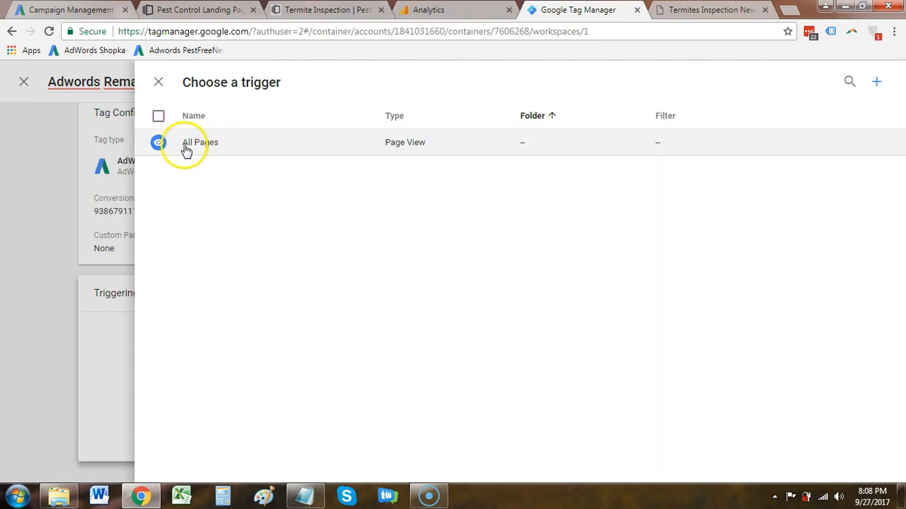
{"action": "left_click", "coordinate": [230, 144]}
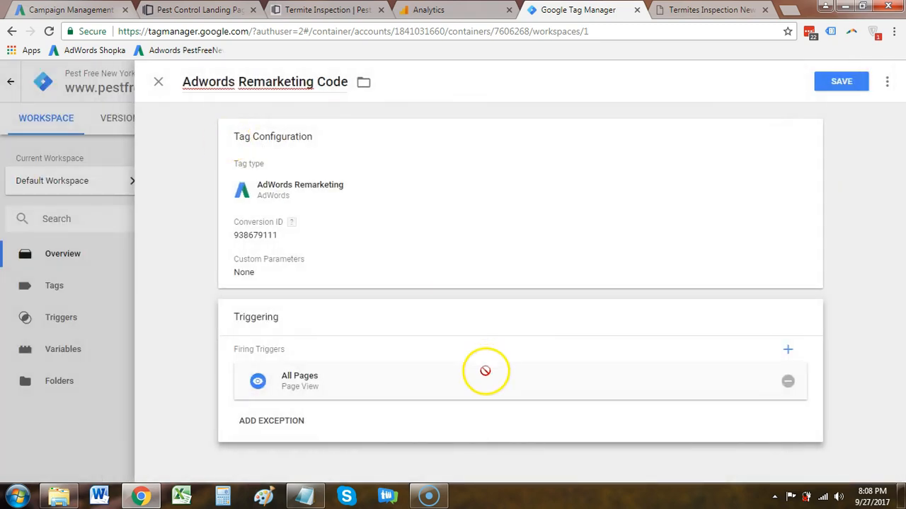
Step: Look for additional firing triggers, and remove the All Pages trigger from the remarketing tag
{"action": "left_click", "coordinate": [788, 352]}
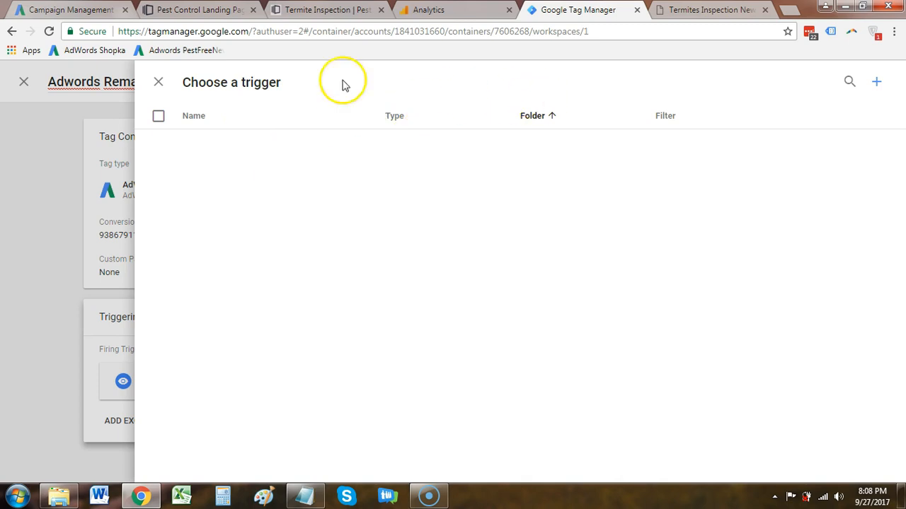
{"action": "left_click", "coordinate": [159, 84]}
{"action": "left_click", "coordinate": [786, 383]}
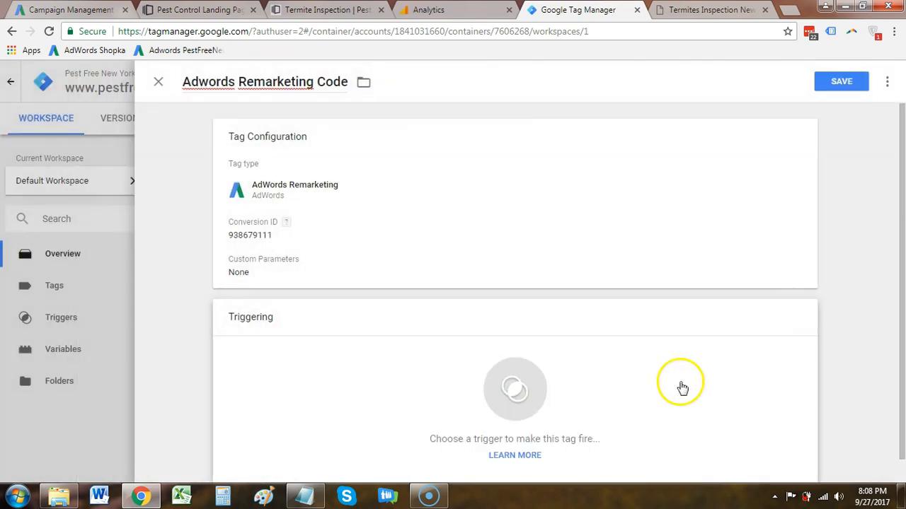
Step: Start a new trigger for the remarketing tag and name it Thank you page
{"action": "left_click", "coordinate": [431, 366]}
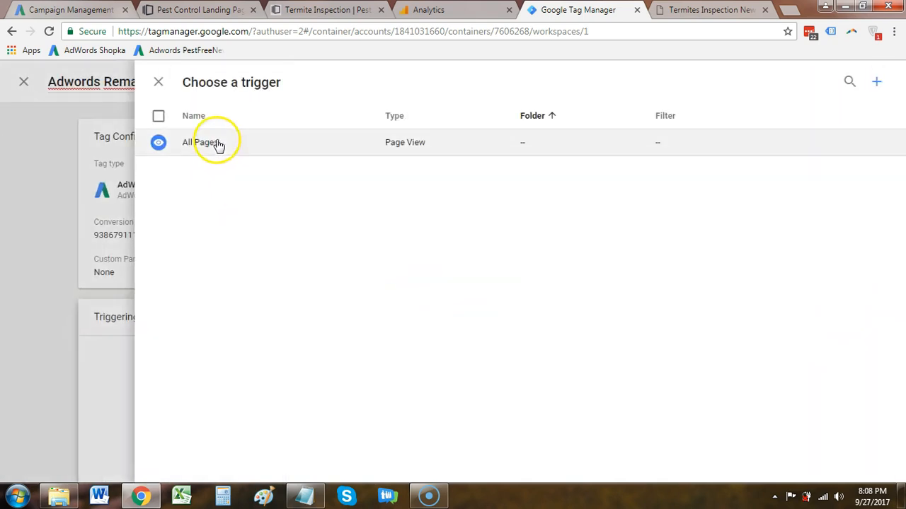
{"action": "left_click", "coordinate": [877, 85]}
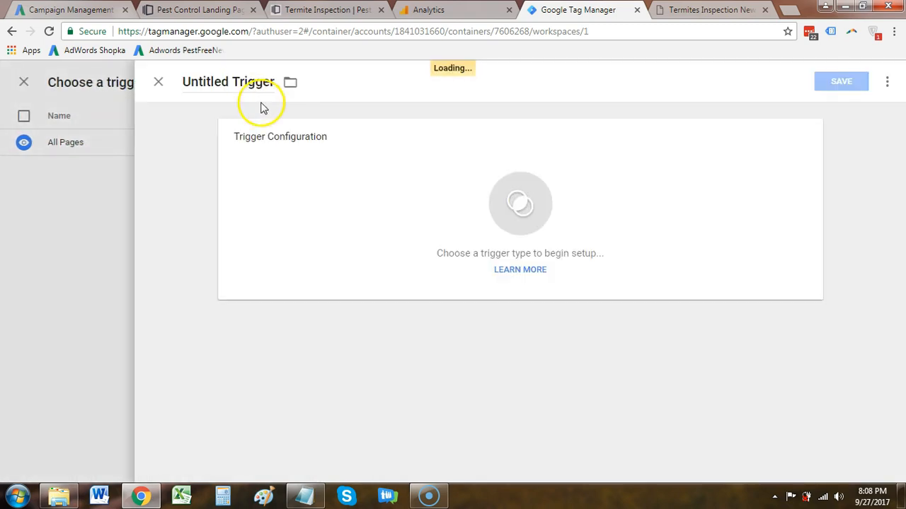
{"action": "left_click", "coordinate": [255, 82]}
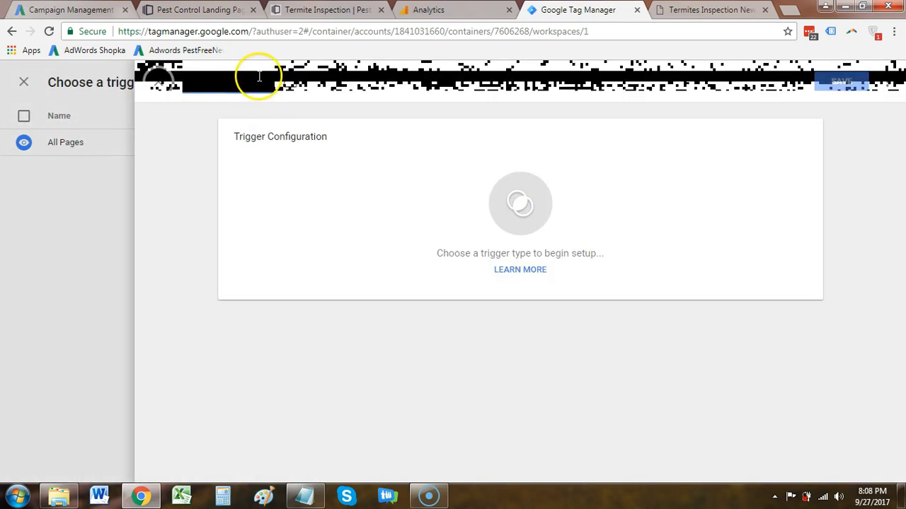
{"action": "left_click", "coordinate": [259, 77]}
{"action": "type", "text": "Than"}
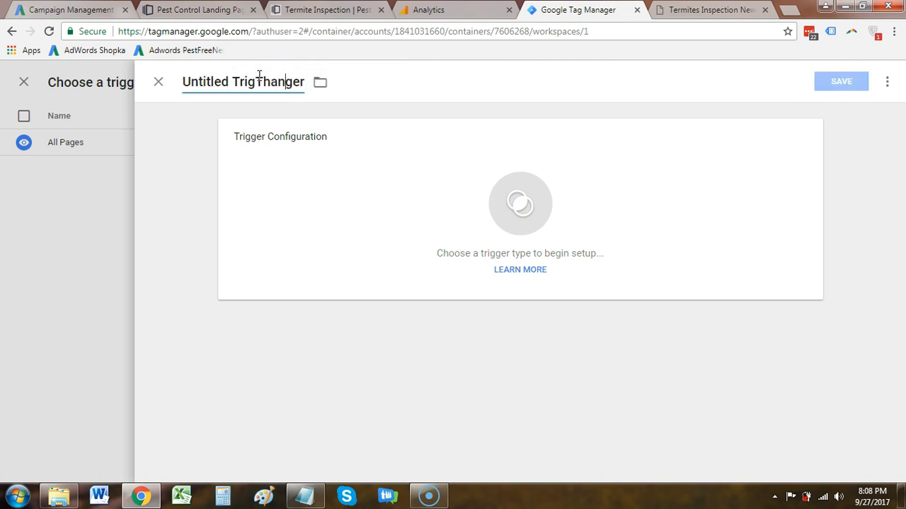
{"action": "key", "text": "ctrl+a"}
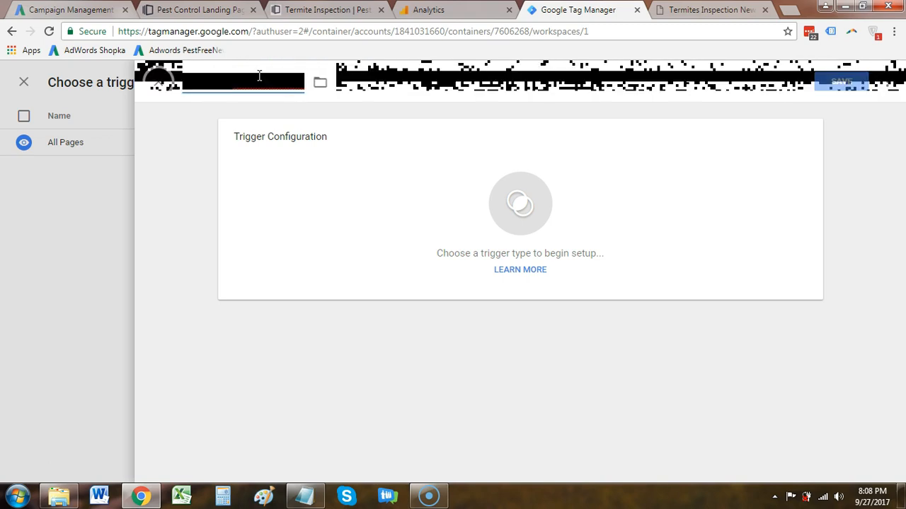
{"action": "key", "text": "Home"}
{"action": "type", "text": "Thanks"}
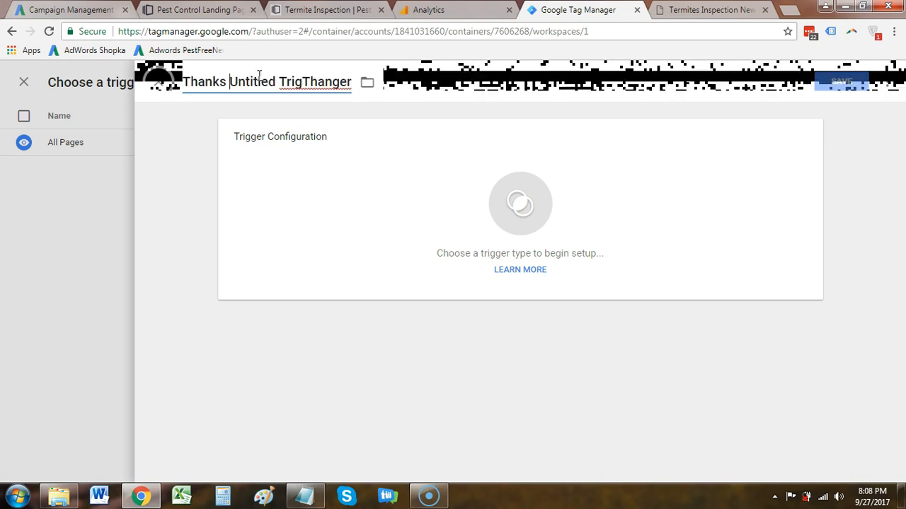
{"action": "key", "text": "ctrl+a"}
{"action": "key", "text": "BackSpace"}
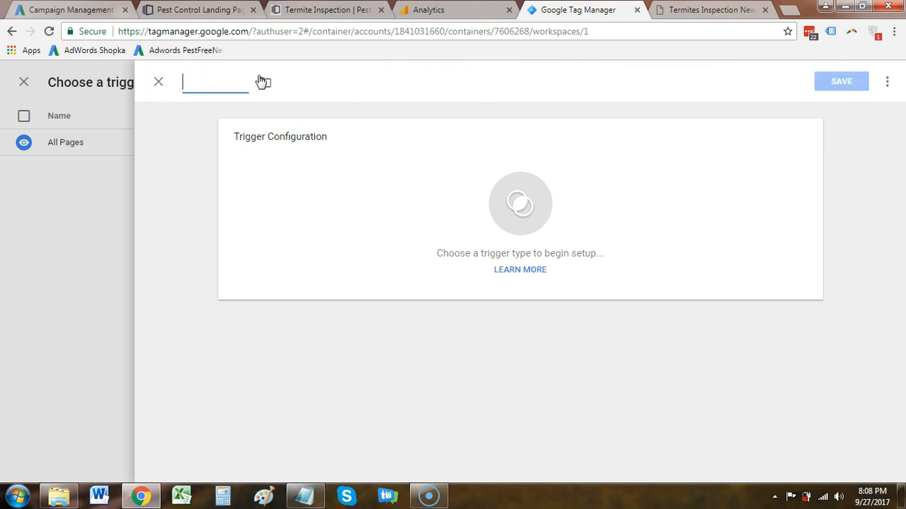
{"action": "type", "text": "Thank you page"}
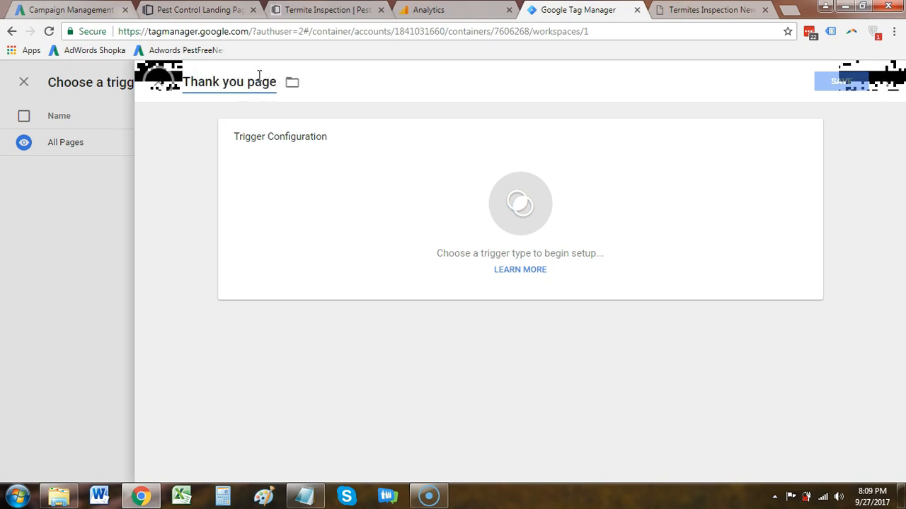
Step: Set the Thank you page trigger's type to Page View
{"action": "left_click", "coordinate": [475, 203]}
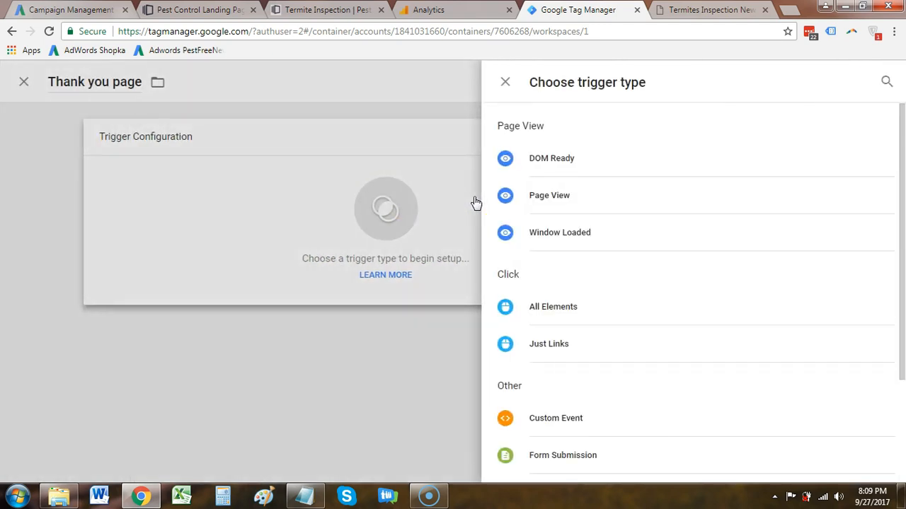
{"action": "left_click", "coordinate": [540, 197]}
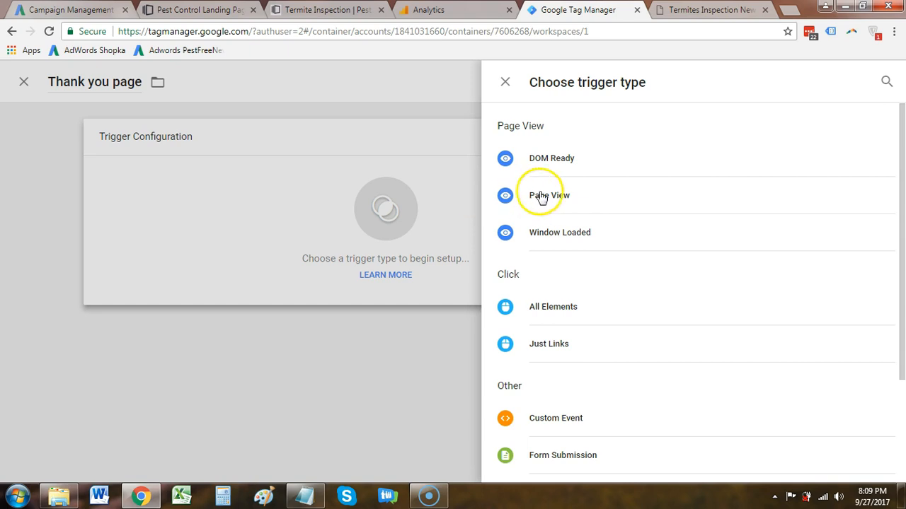
{"action": "left_click", "coordinate": [586, 200]}
{"action": "left_click", "coordinate": [611, 201]}
{"action": "left_click", "coordinate": [611, 200]}
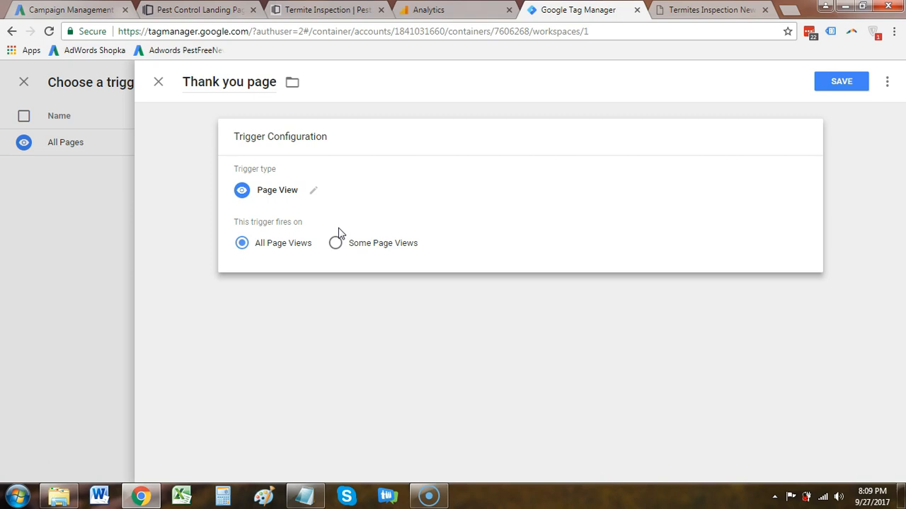
Step: Limit the trigger to some page views where Page URL contains /thankyou, and discard the unsaved trigger
{"action": "left_click", "coordinate": [336, 243]}
{"action": "left_click", "coordinate": [336, 243]}
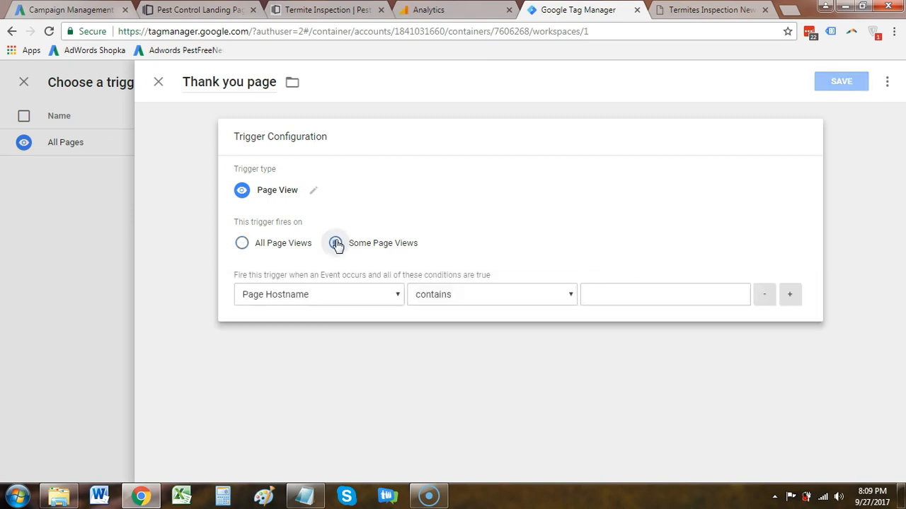
{"action": "left_click", "coordinate": [324, 296]}
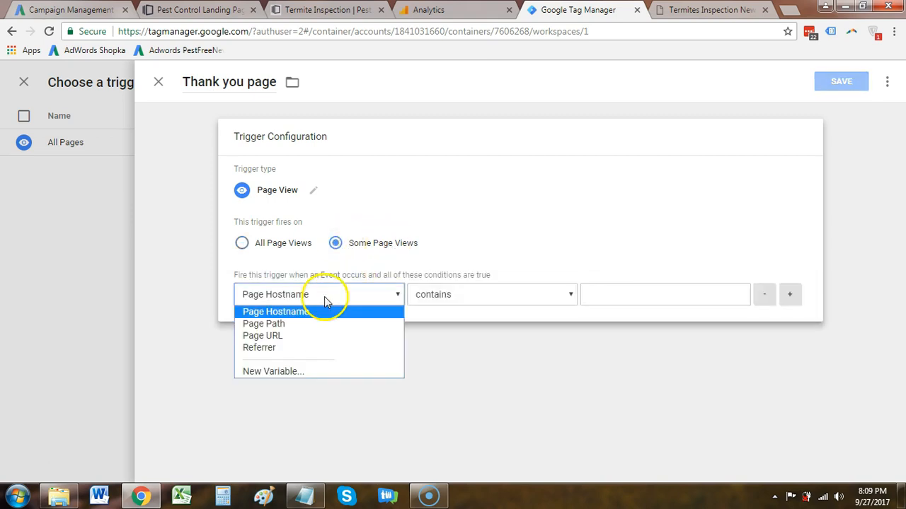
{"action": "left_click", "coordinate": [261, 337]}
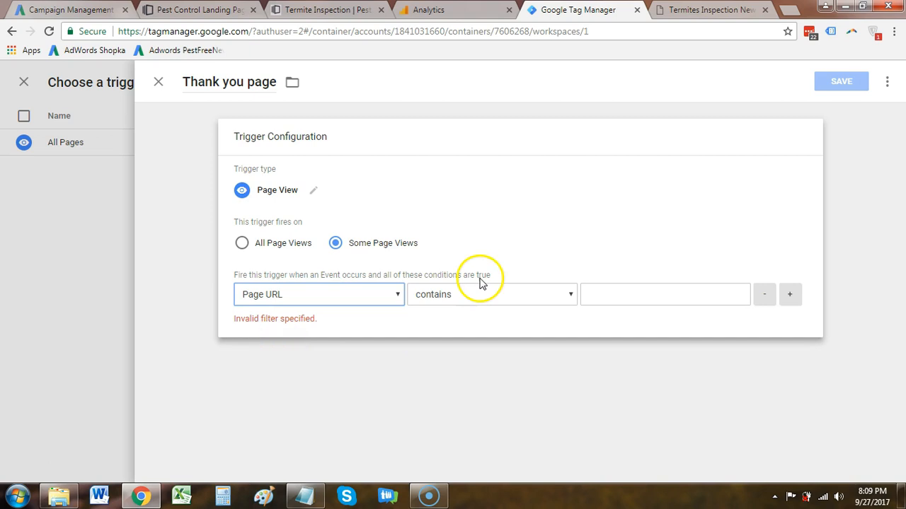
{"action": "left_click", "coordinate": [608, 298]}
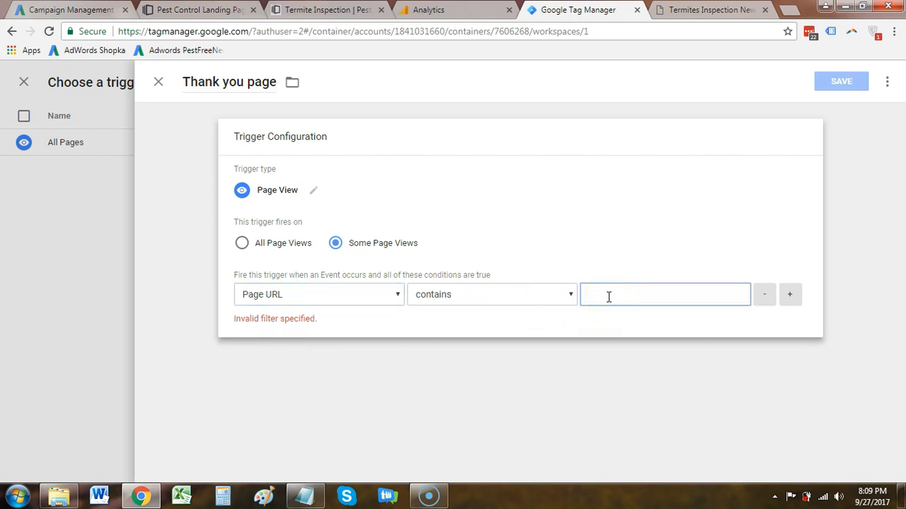
{"action": "type", "text": "/thankyou"}
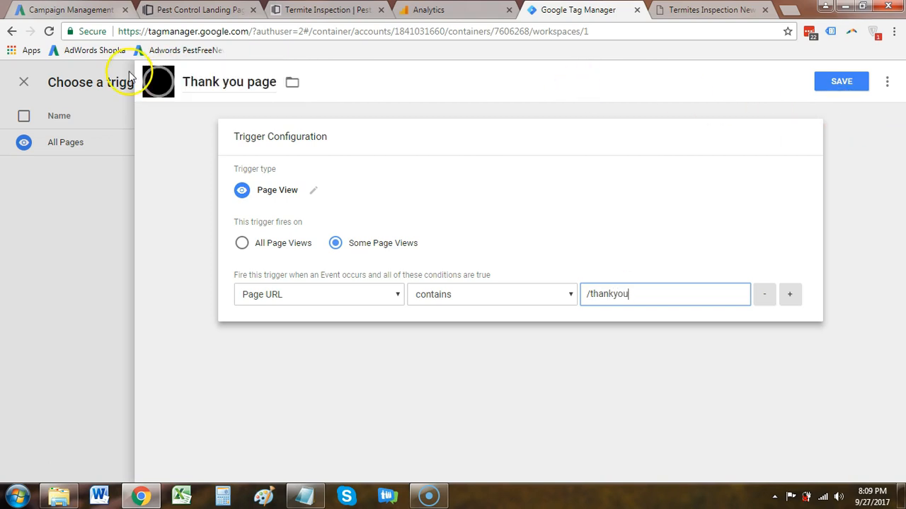
{"action": "left_click", "coordinate": [158, 82]}
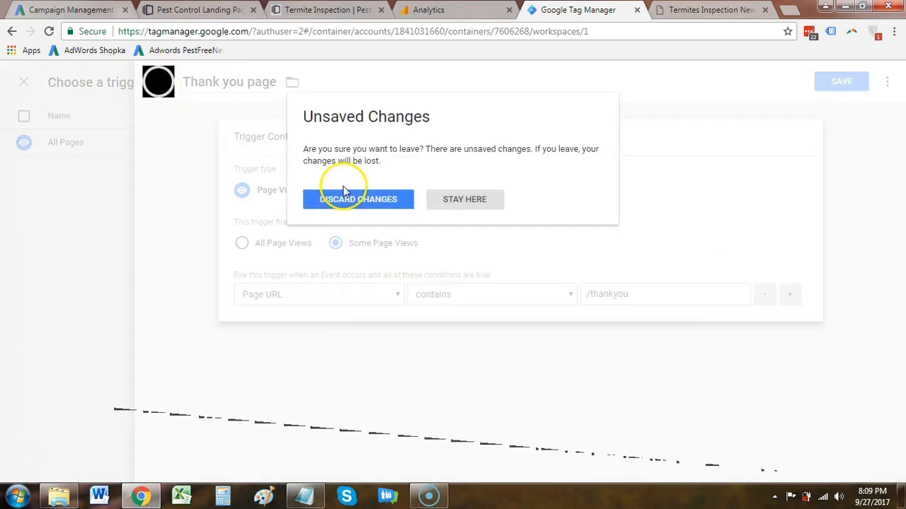
{"action": "left_click", "coordinate": [380, 198]}
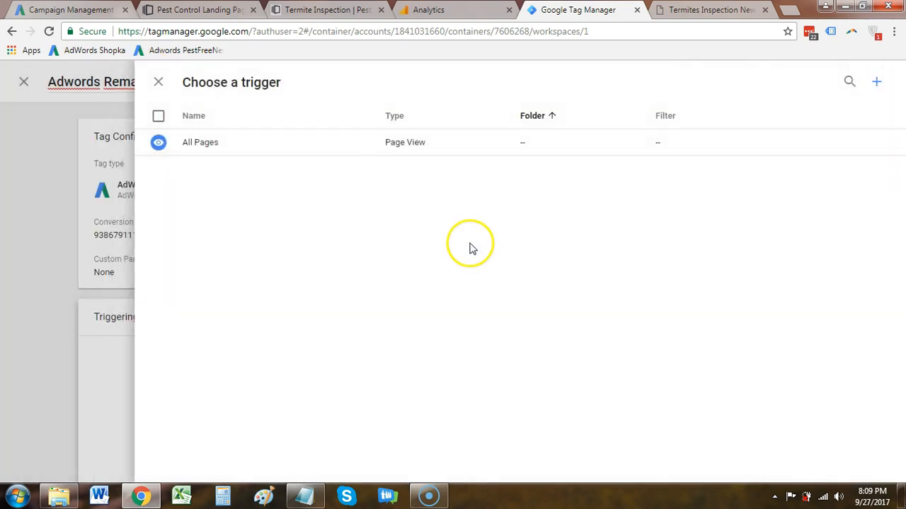
Step: Choose All Pages as the remarketing tag's firing trigger and save the tag
{"action": "left_click", "coordinate": [276, 150]}
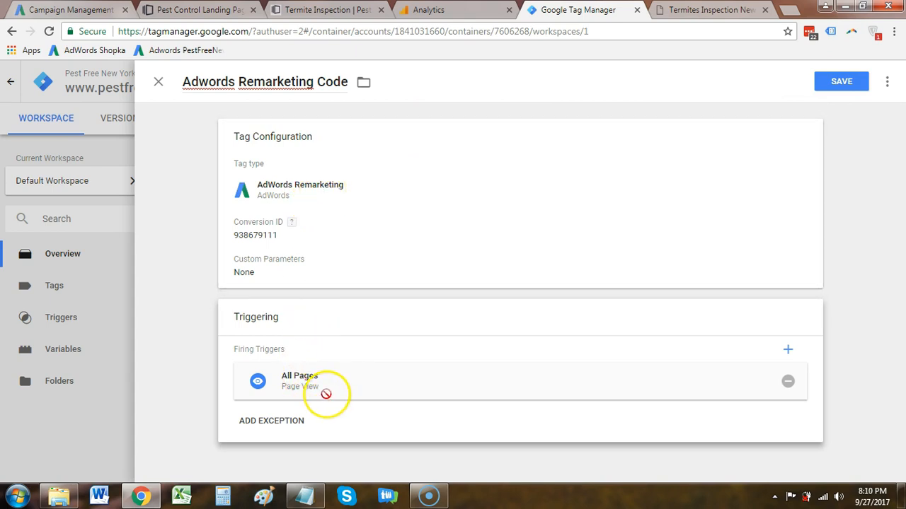
{"action": "left_click", "coordinate": [839, 85]}
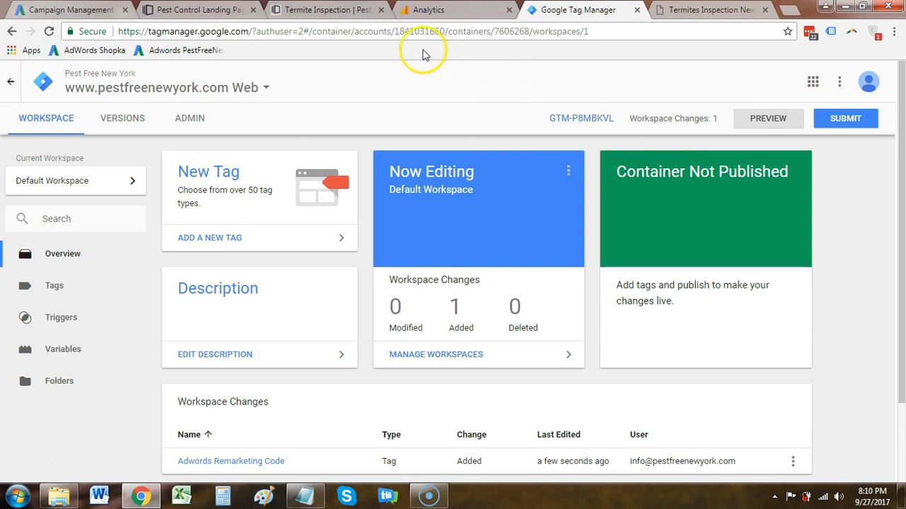
Step: Start preview mode for the Default Workspace and reload the pestfreenewyork.pagedemo.co landing page
{"action": "left_click", "coordinate": [758, 121]}
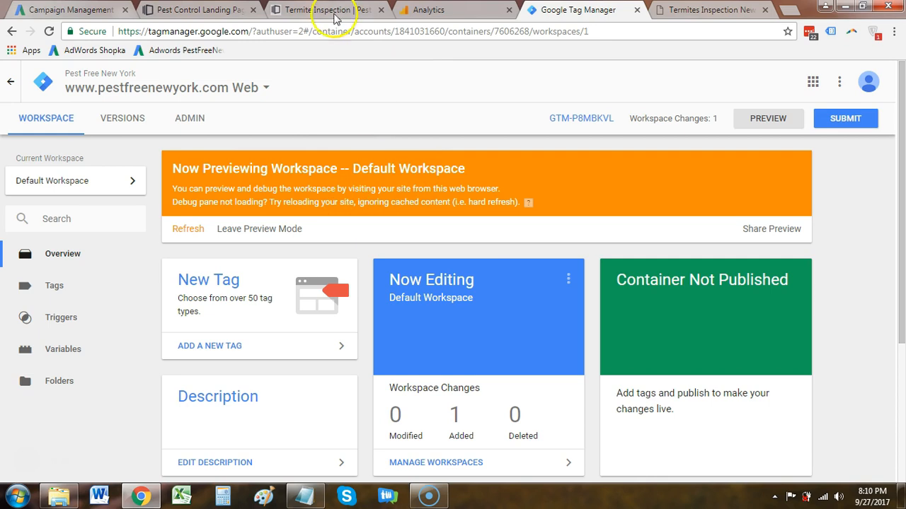
{"action": "left_click", "coordinate": [334, 10]}
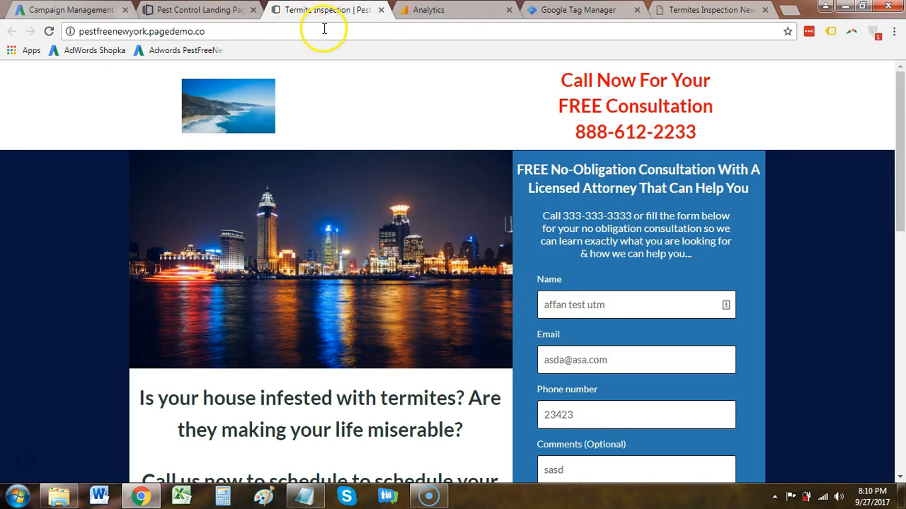
{"action": "left_click", "coordinate": [324, 30]}
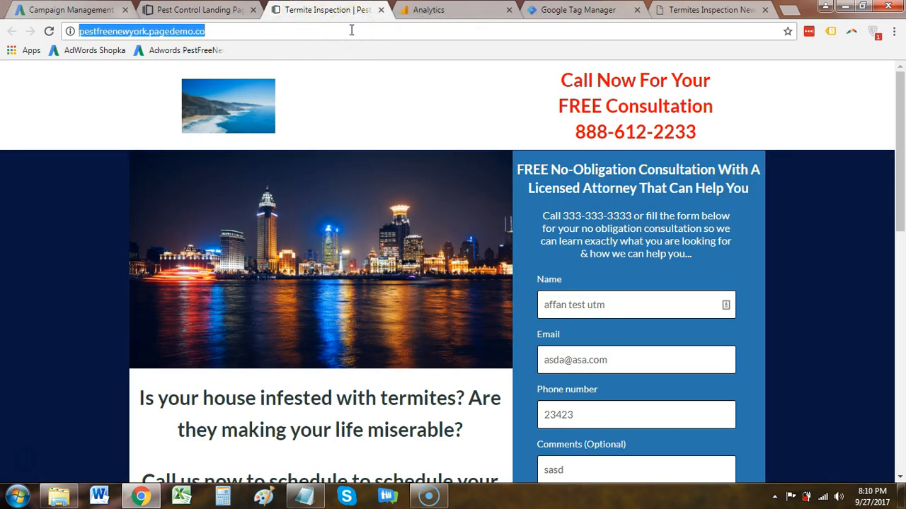
{"action": "key", "text": "Return"}
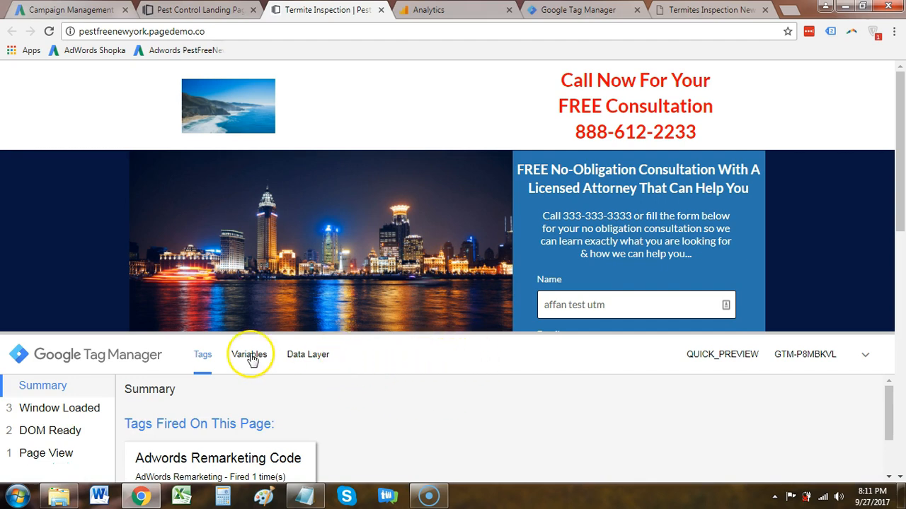
Step: Examine the landing page's Tag Manager debug summary for which tags fired and which did not
{"action": "left_click", "coordinate": [359, 406]}
{"action": "scroll", "coordinate": [212, 399], "scroll_direction": "down", "scroll_amount": 1}
{"action": "scroll", "coordinate": [217, 424], "scroll_direction": "up", "scroll_amount": 1}
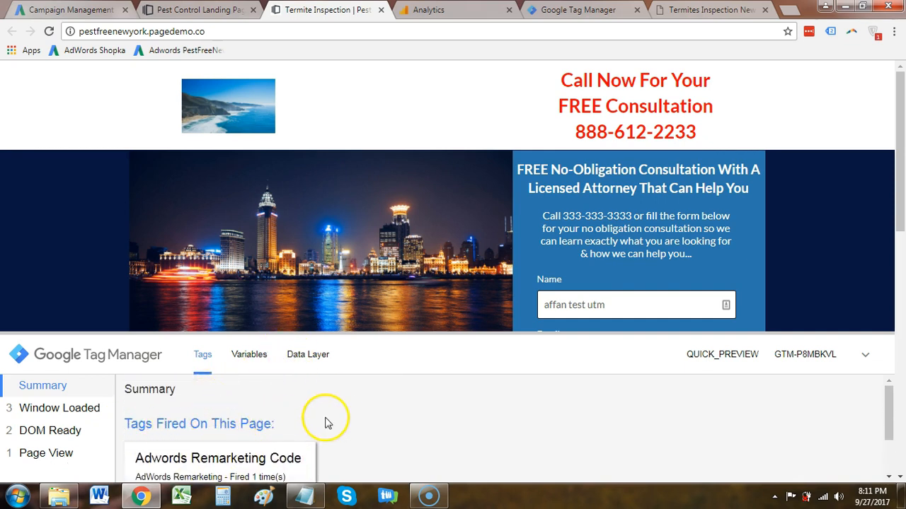
{"action": "scroll", "coordinate": [297, 429], "scroll_direction": "down", "scroll_amount": 1}
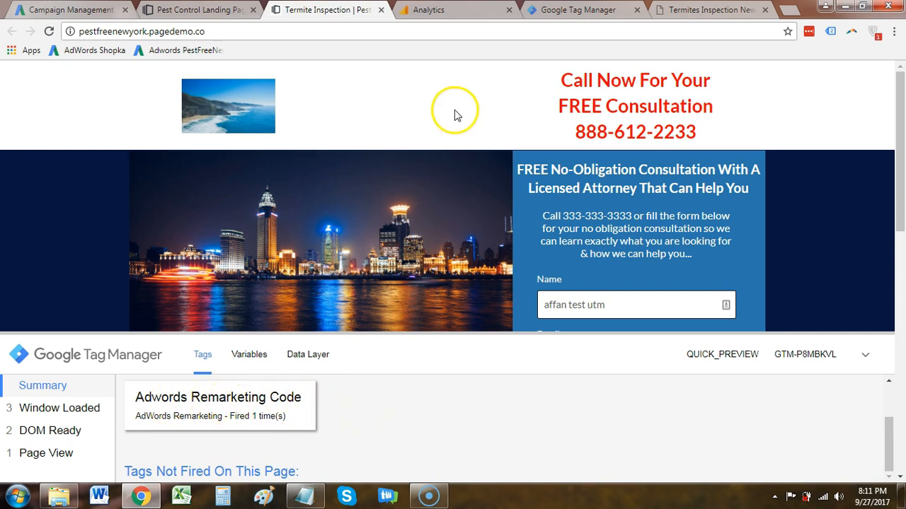
Step: Recheck the remarketing tag in the landing page's debug summary, and leave preview mode for the Default Workspace
{"action": "left_click", "coordinate": [559, 11]}
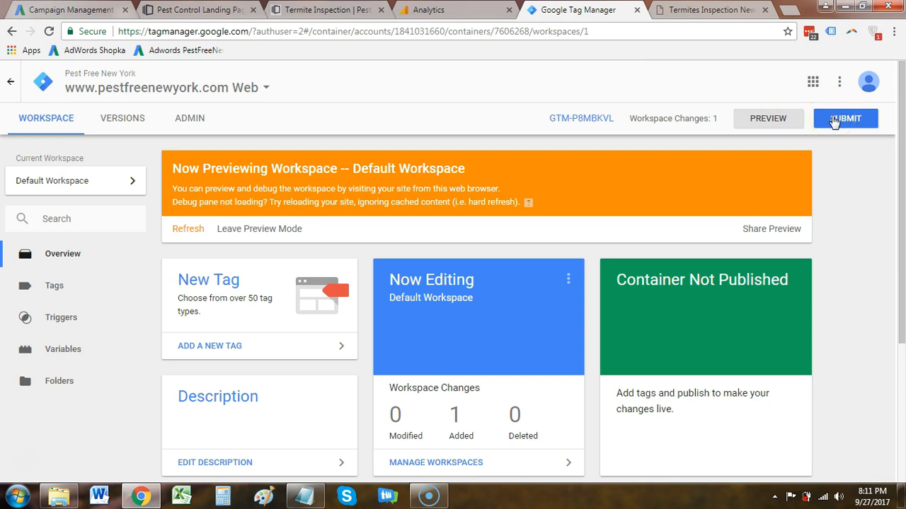
{"action": "left_click", "coordinate": [322, 10]}
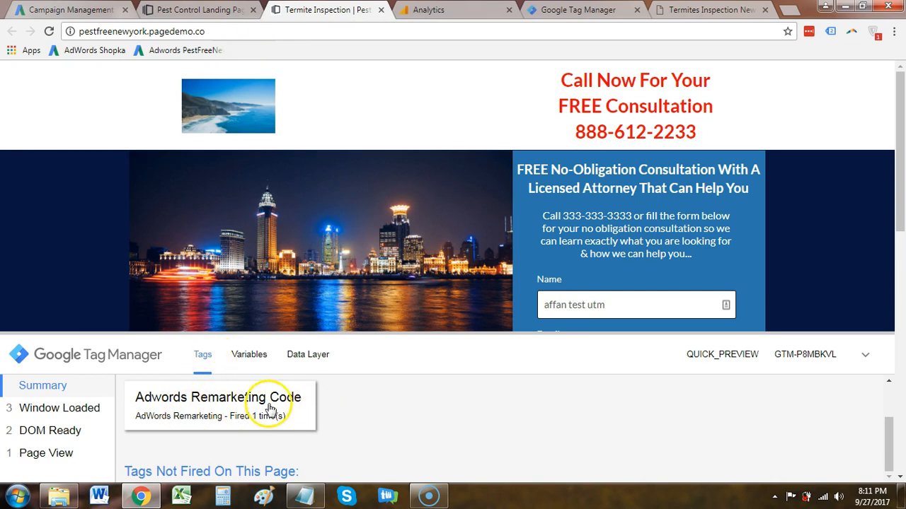
{"action": "scroll", "coordinate": [229, 417], "scroll_direction": "up", "scroll_amount": 1}
{"action": "scroll", "coordinate": [322, 409], "scroll_direction": "down", "scroll_amount": 2}
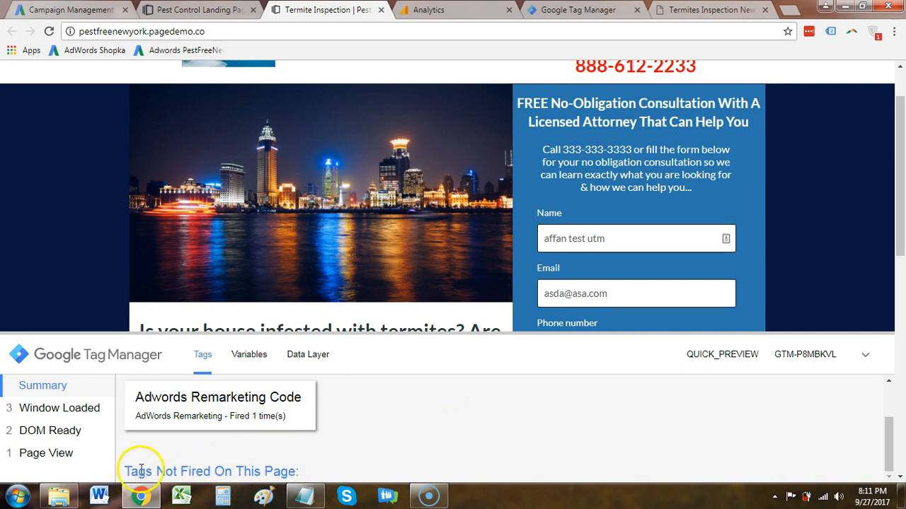
{"action": "left_click", "coordinate": [562, 13]}
{"action": "left_click", "coordinate": [262, 229]}
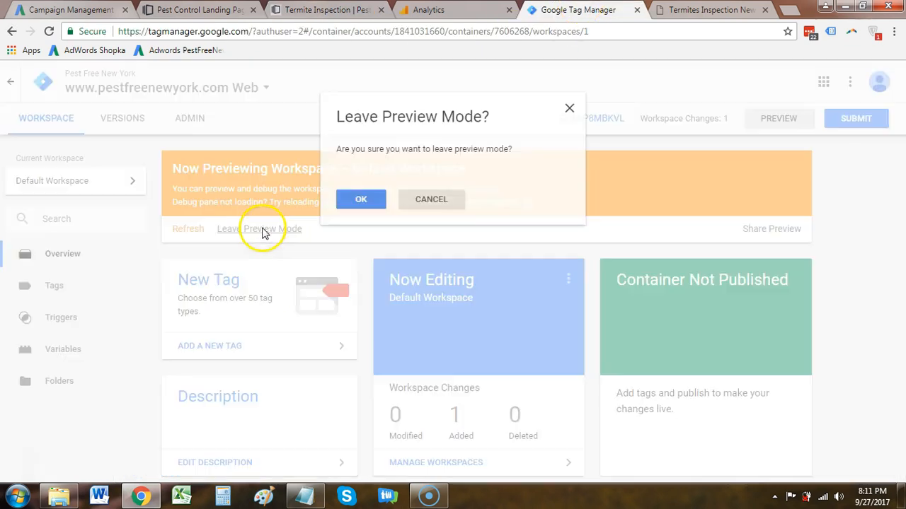
{"action": "left_click", "coordinate": [361, 200]}
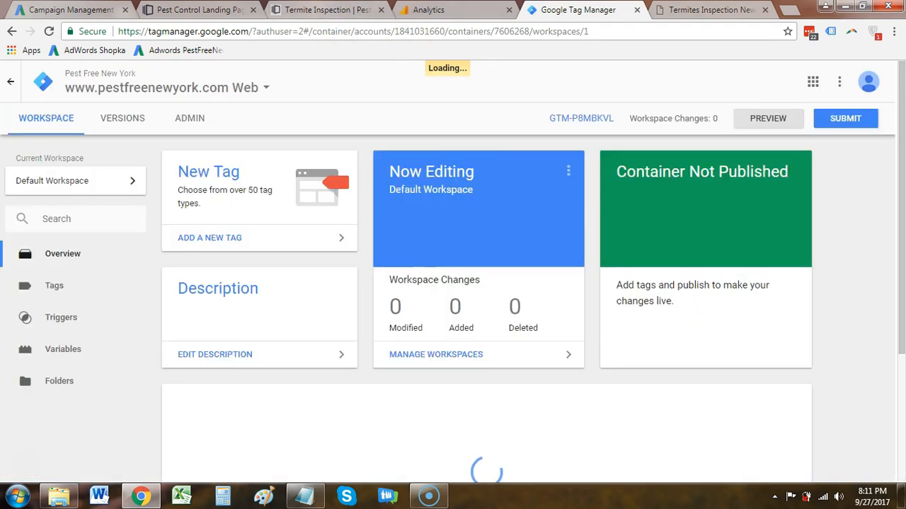
Step: Examine the full list of tags that Tag Assistant detects on the pestfreenewyork.pagedemo.co landing page
{"action": "left_click", "coordinate": [320, 9]}
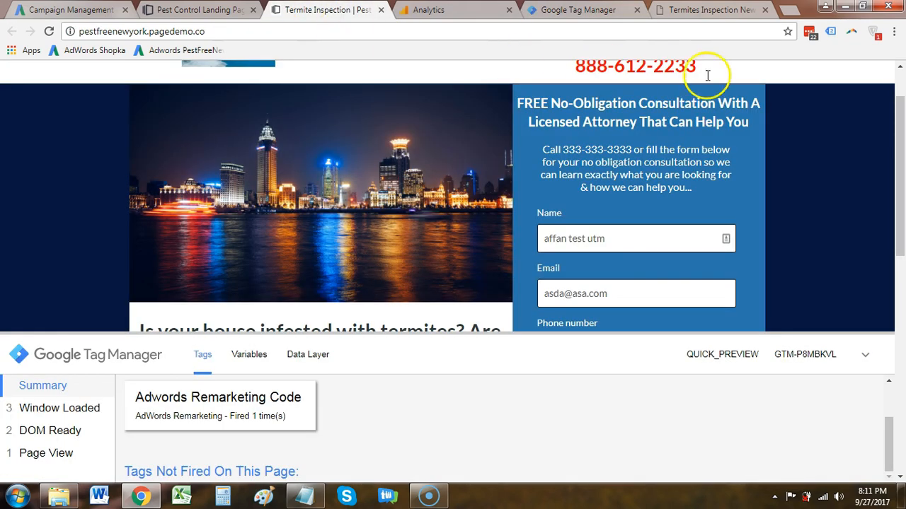
{"action": "left_click", "coordinate": [830, 33]}
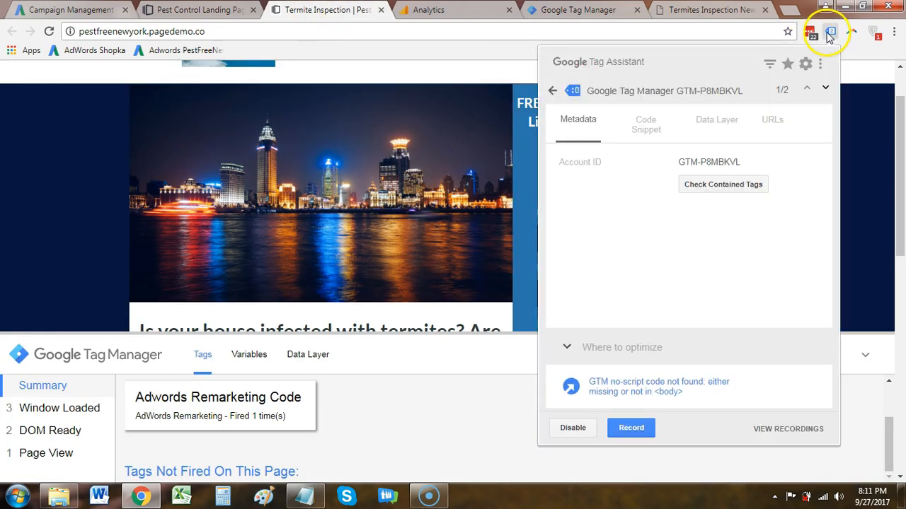
{"action": "left_click", "coordinate": [552, 91]}
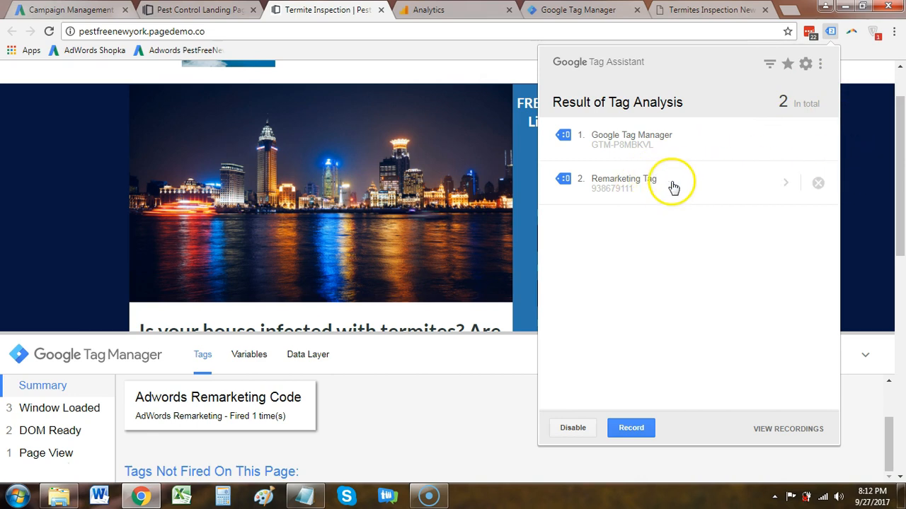
Step: Submit the workspace changes as a version named "Added Adwords Remarketing Code" and publish it to the Live environment
{"action": "left_click", "coordinate": [532, 10]}
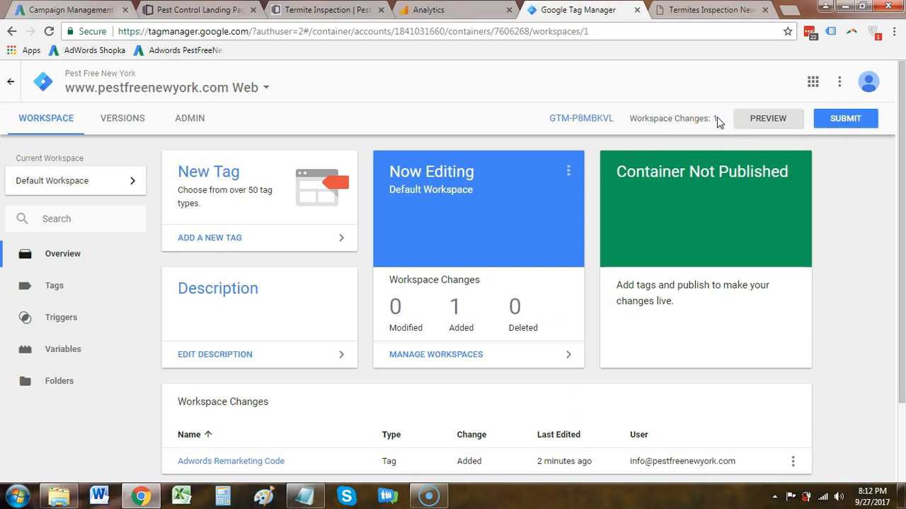
{"action": "left_click", "coordinate": [825, 119]}
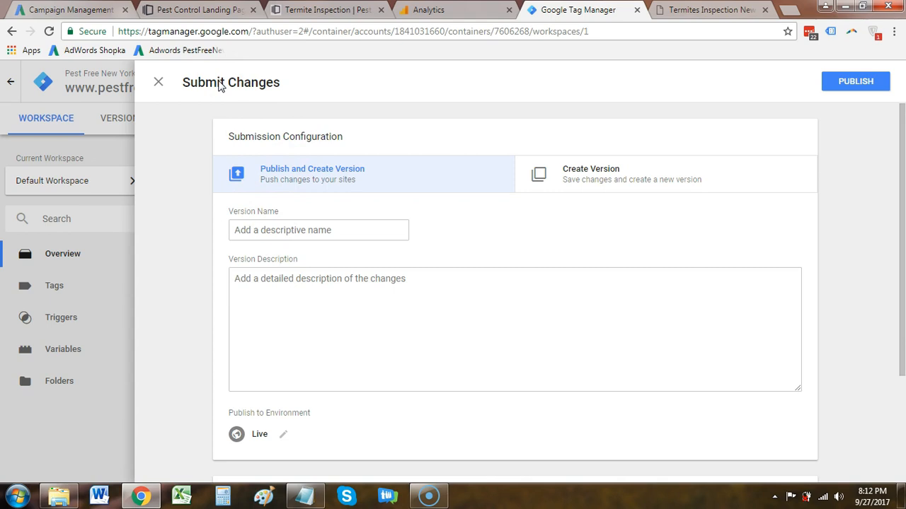
{"action": "left_click", "coordinate": [317, 229]}
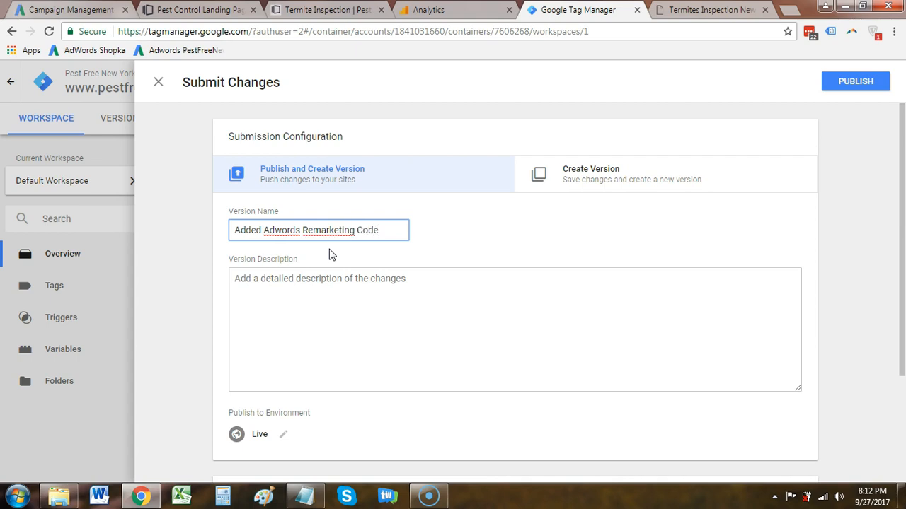
{"action": "left_click", "coordinate": [333, 280]}
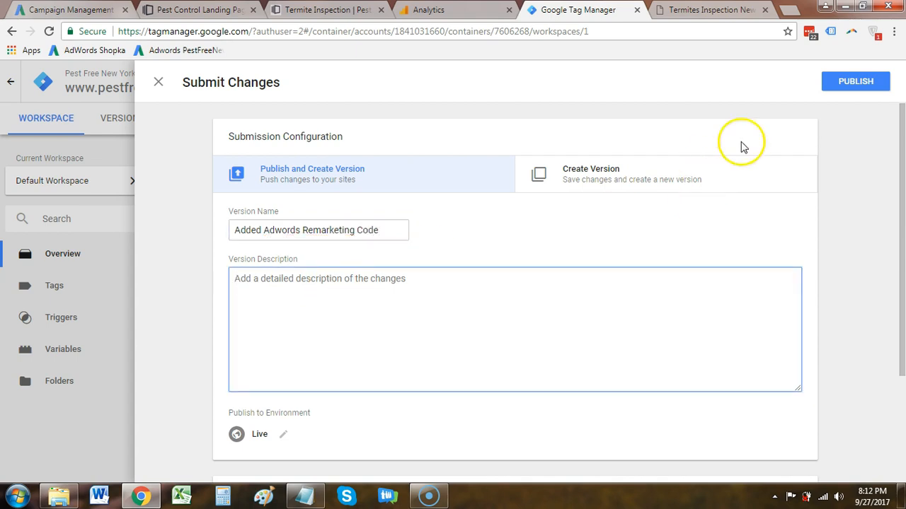
{"action": "left_click", "coordinate": [842, 83]}
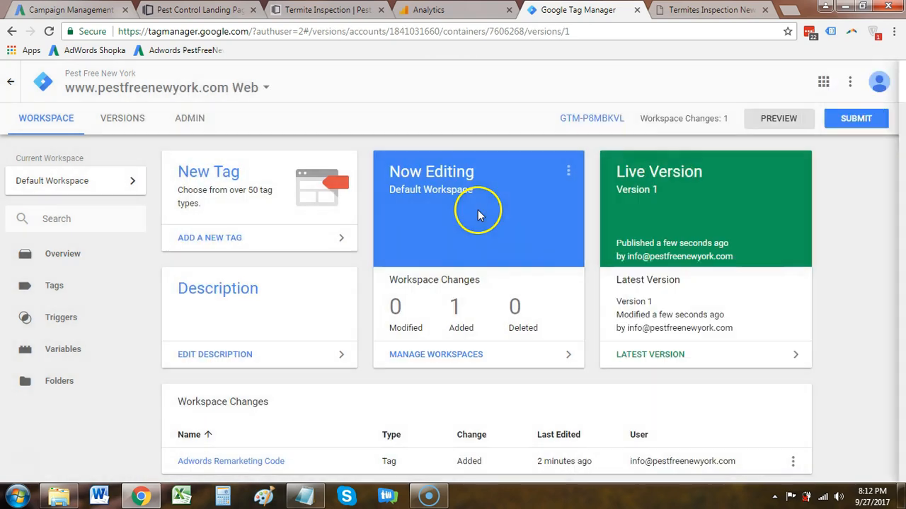
Step: Reload the pestfreenewyork.pagedemo.co landing page and inspect the Remarketing Tag's details in Tag Assistant
{"action": "left_click", "coordinate": [316, 11]}
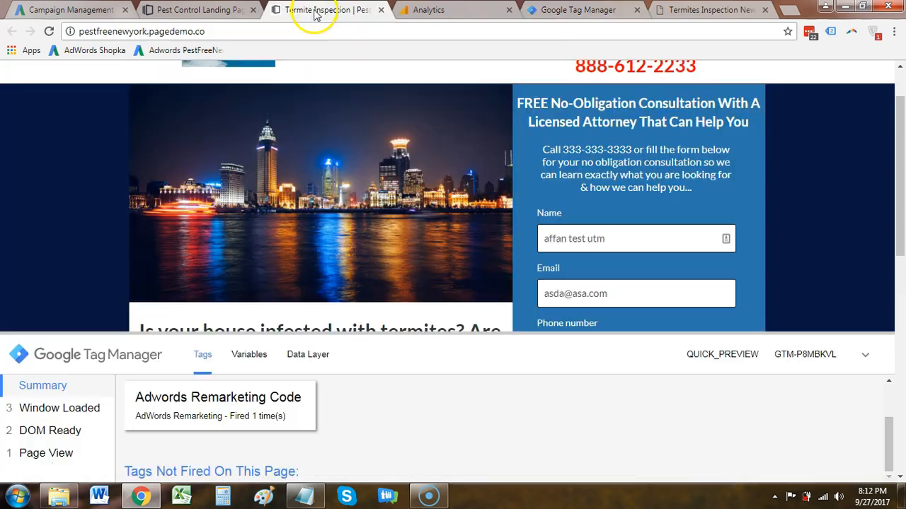
{"action": "key", "text": "F5"}
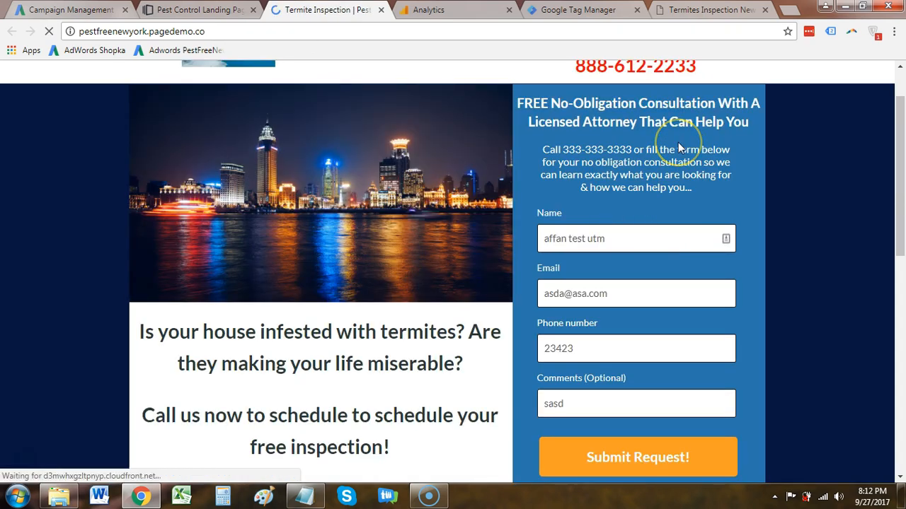
{"action": "left_click", "coordinate": [832, 33]}
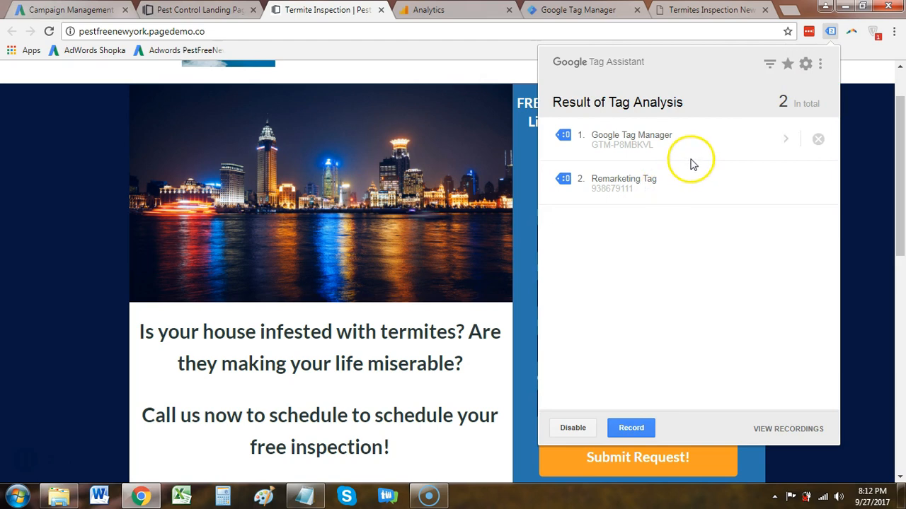
{"action": "left_click", "coordinate": [785, 186]}
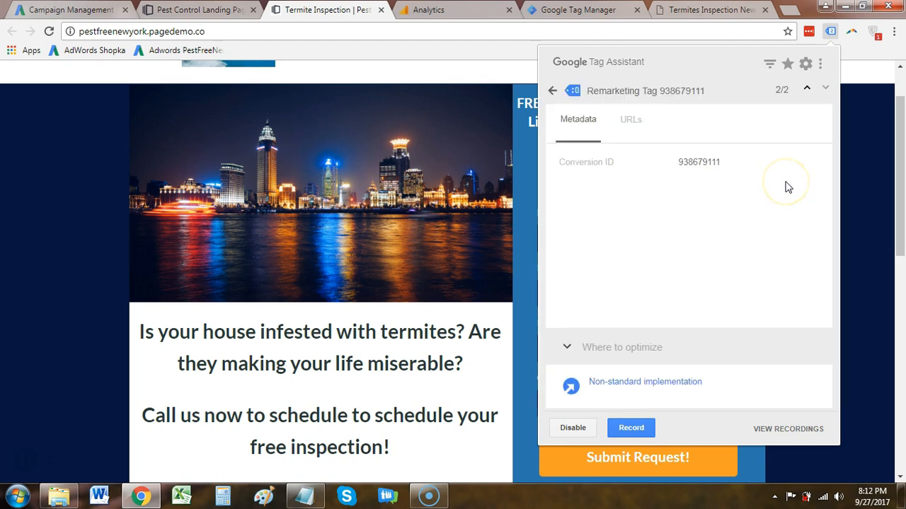
{"action": "left_click", "coordinate": [553, 95]}
{"action": "left_click", "coordinate": [854, 162]}
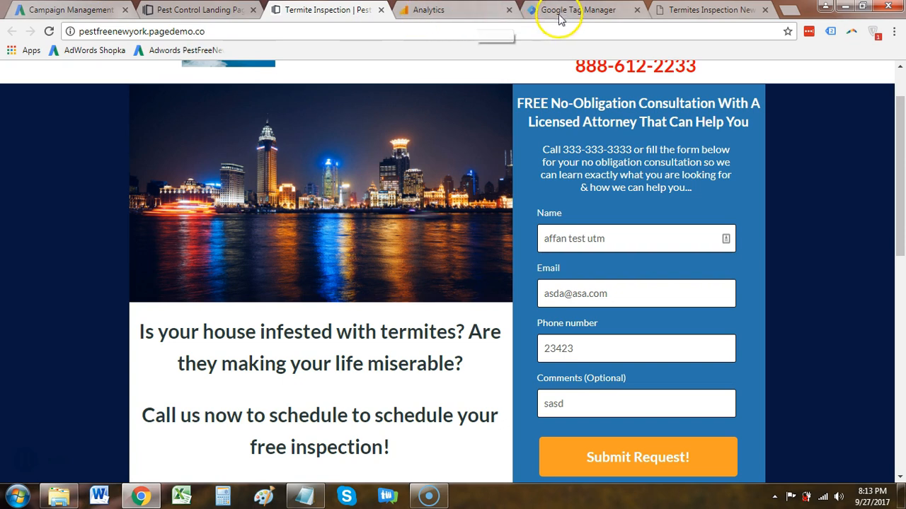
{"action": "left_click", "coordinate": [672, 13]}
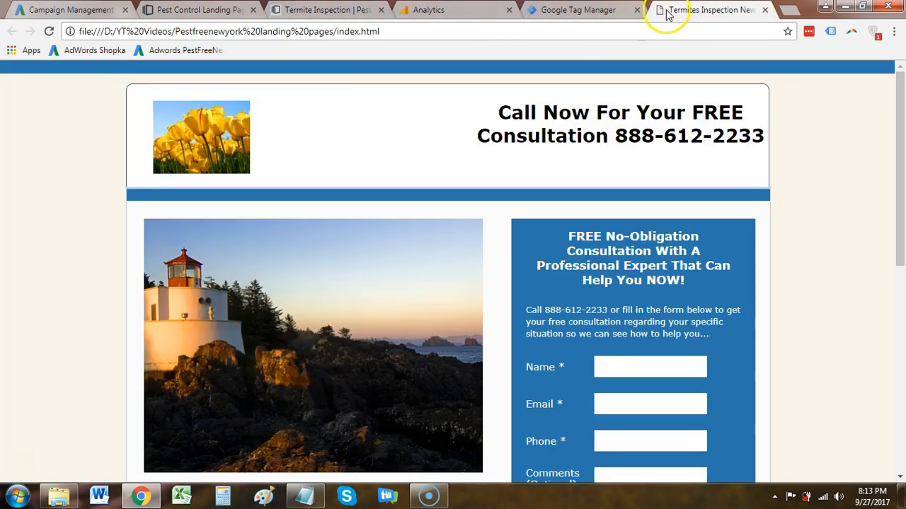
{"action": "left_click", "coordinate": [315, 10]}
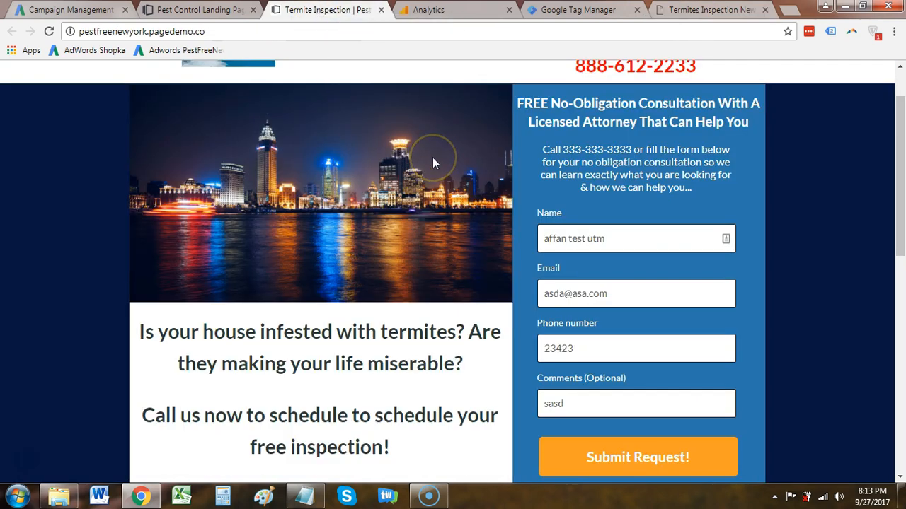